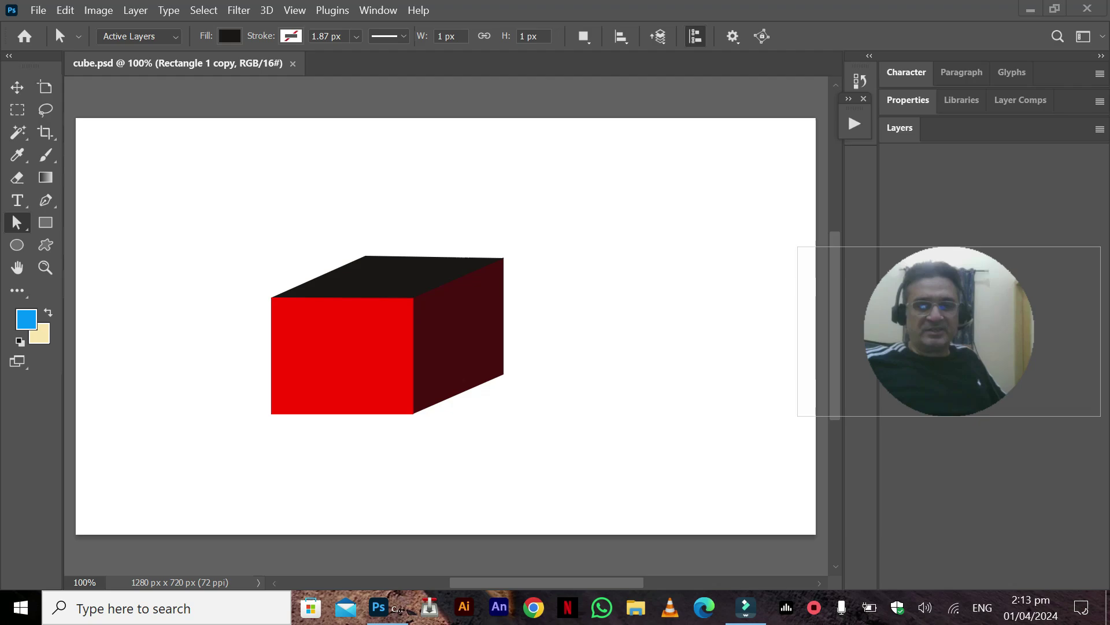
Show the layer list and switch Rectangle 1 copy off and on to identify it on the cube
left_click(899, 128)
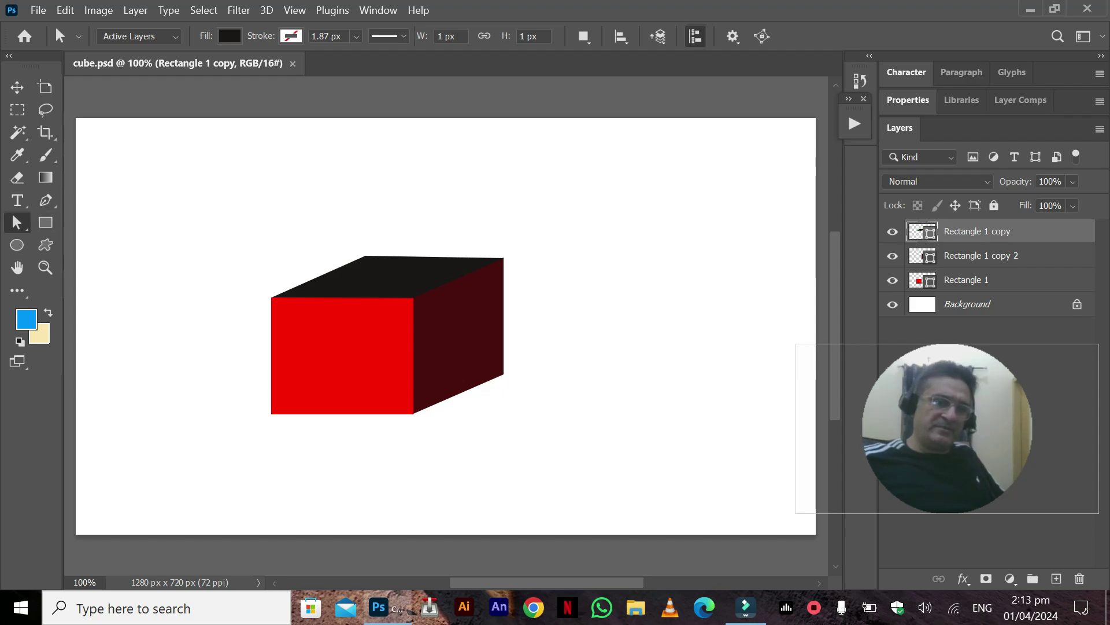
key("v")
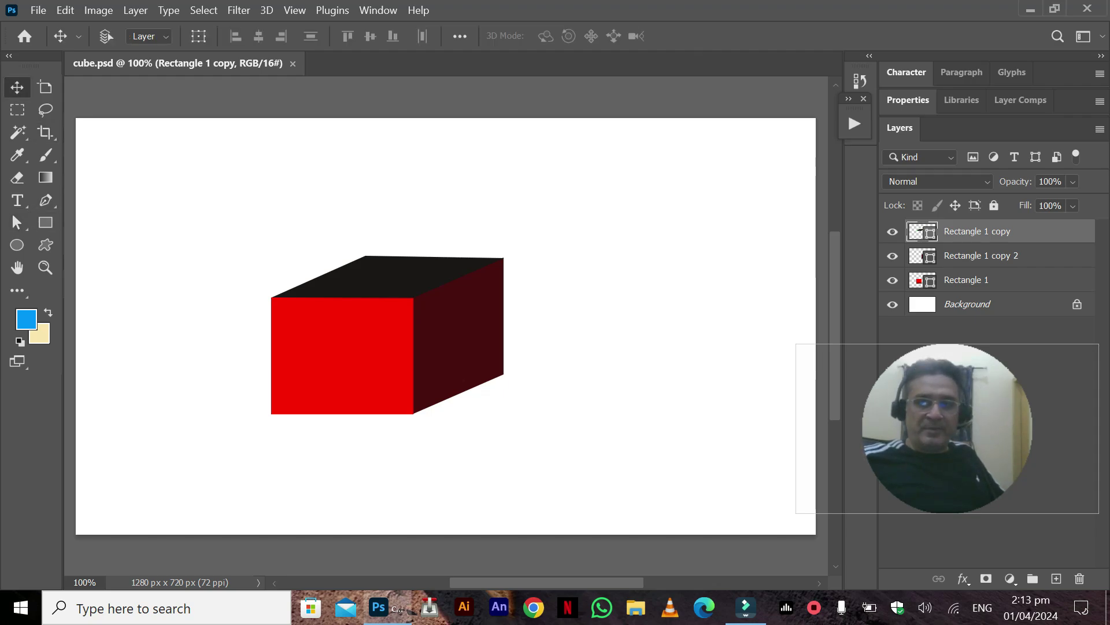
left_click(893, 232)
left_click(893, 232)
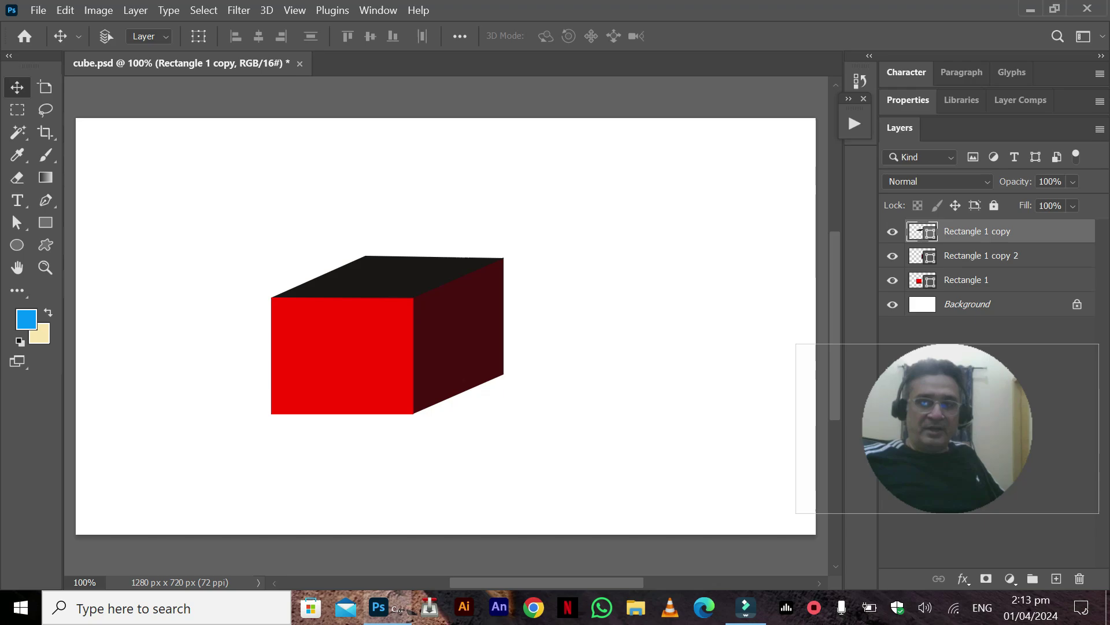
double_click(922, 232)
left_click_drag(700, 254, 636, 144)
left_click_drag(445, 374, 660, 384)
left_click(660, 383)
left_click_drag(614, 336, 626, 261)
mouse_move(660, 384)
left_mouse_down()
mouse_move(660, 251)
mouse_move(613, 205)
mouse_move(516, 357)
mouse_move(479, 375)
left_mouse_up()
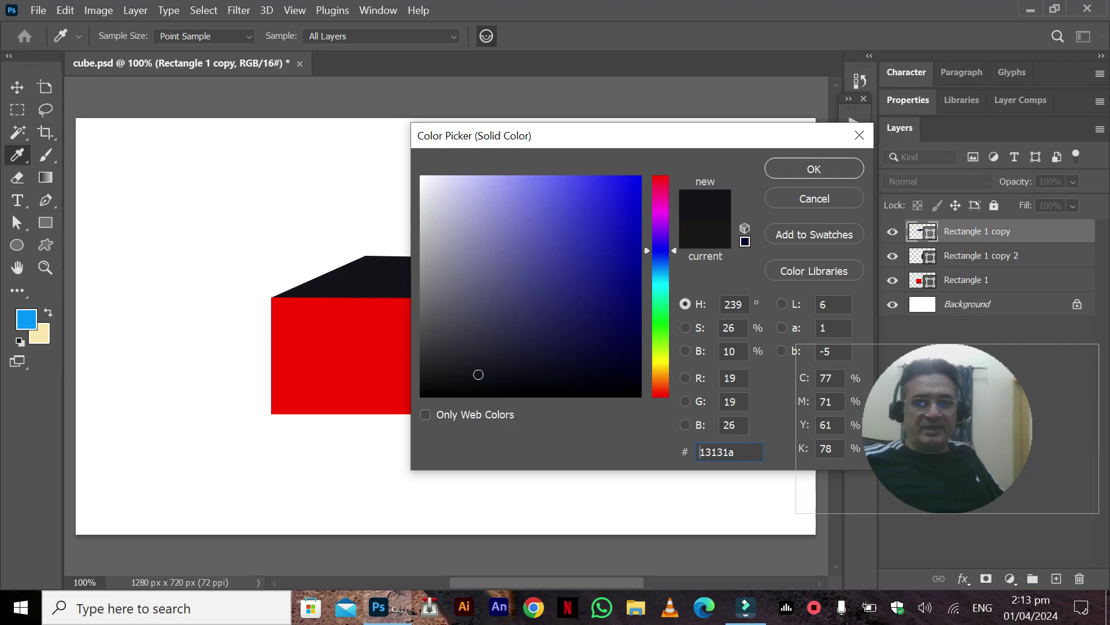
left_click(814, 198)
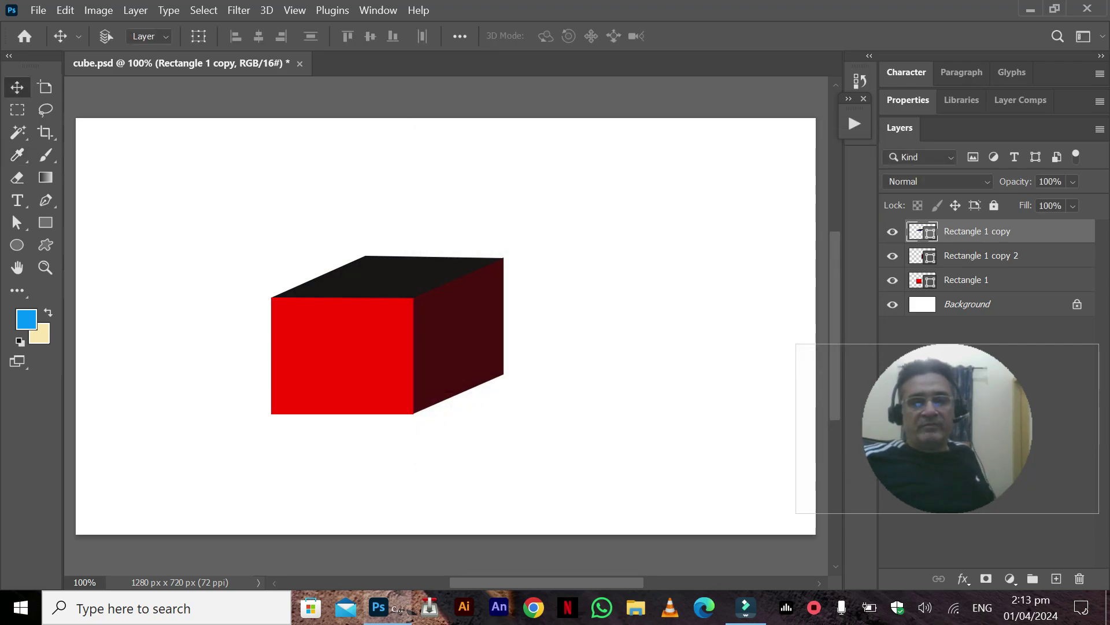
Add a Gradient Overlay layer style to Rectangle 1 copy, the cube's top face, keeping the cube in view
mouse_move(427, 277)
left_mouse_down()
mouse_move(427, 249)
mouse_move(427, 278)
left_mouse_up()
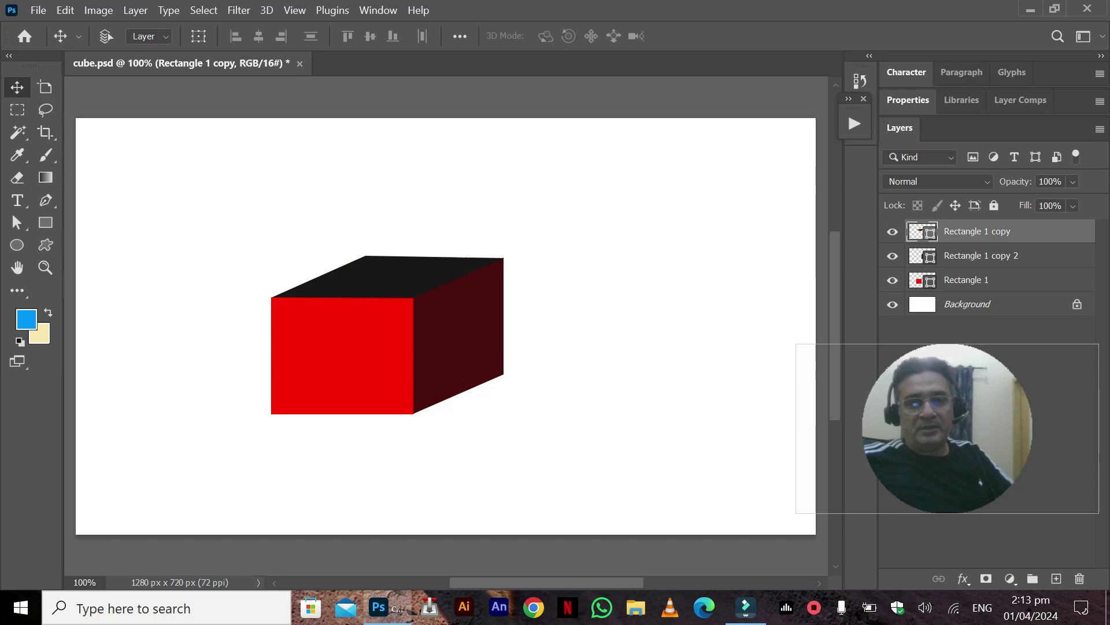
left_click(203, 10)
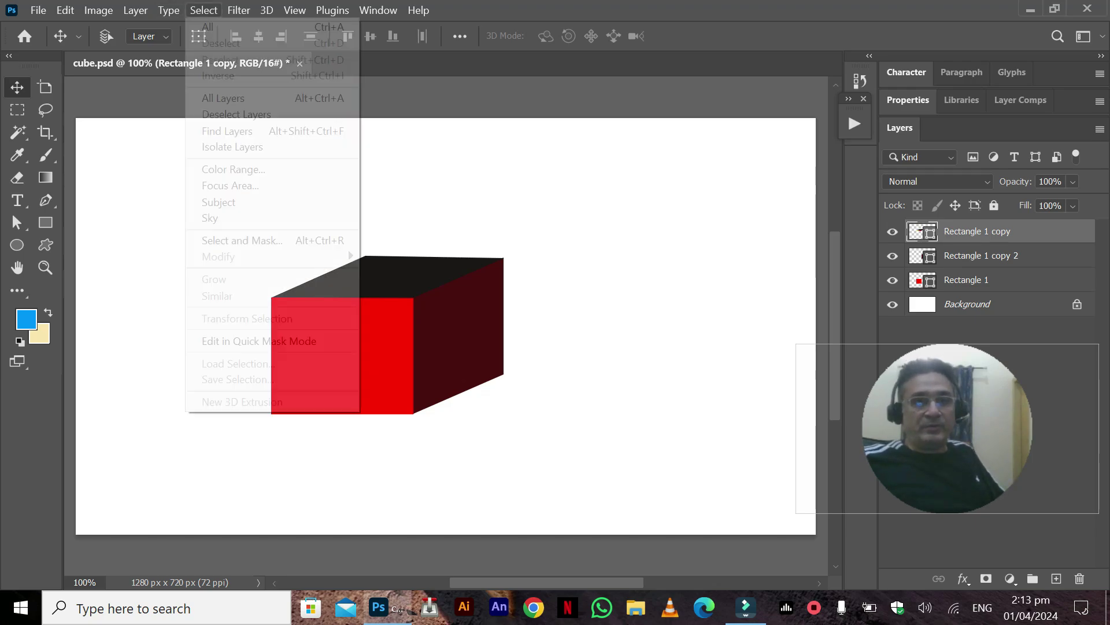
mouse_move(136, 11)
mouse_move(248, 167)
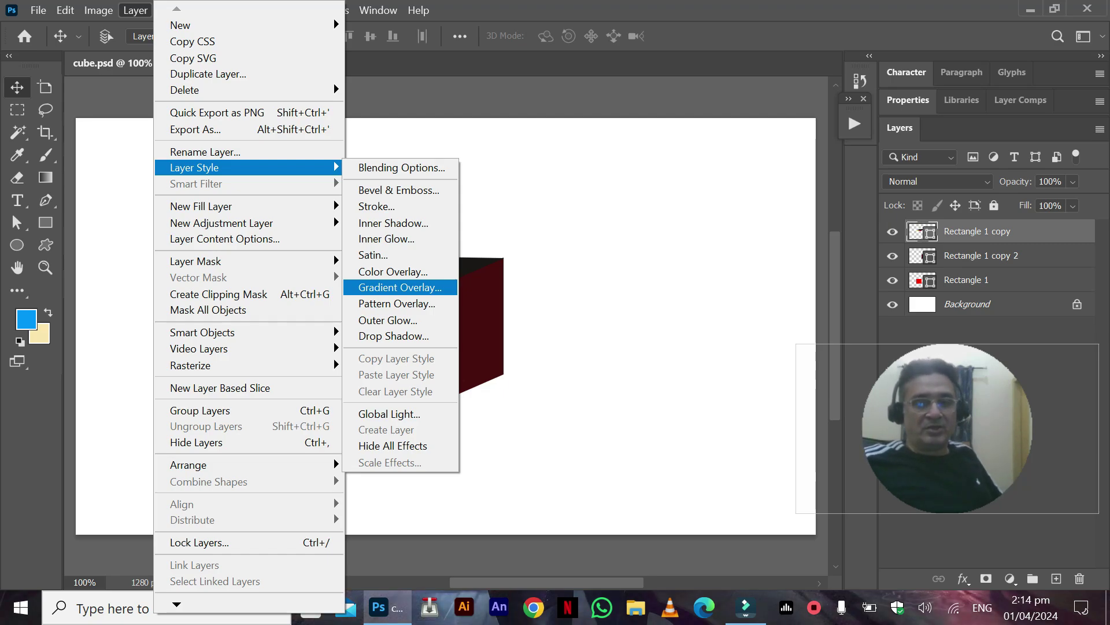
left_click(400, 288)
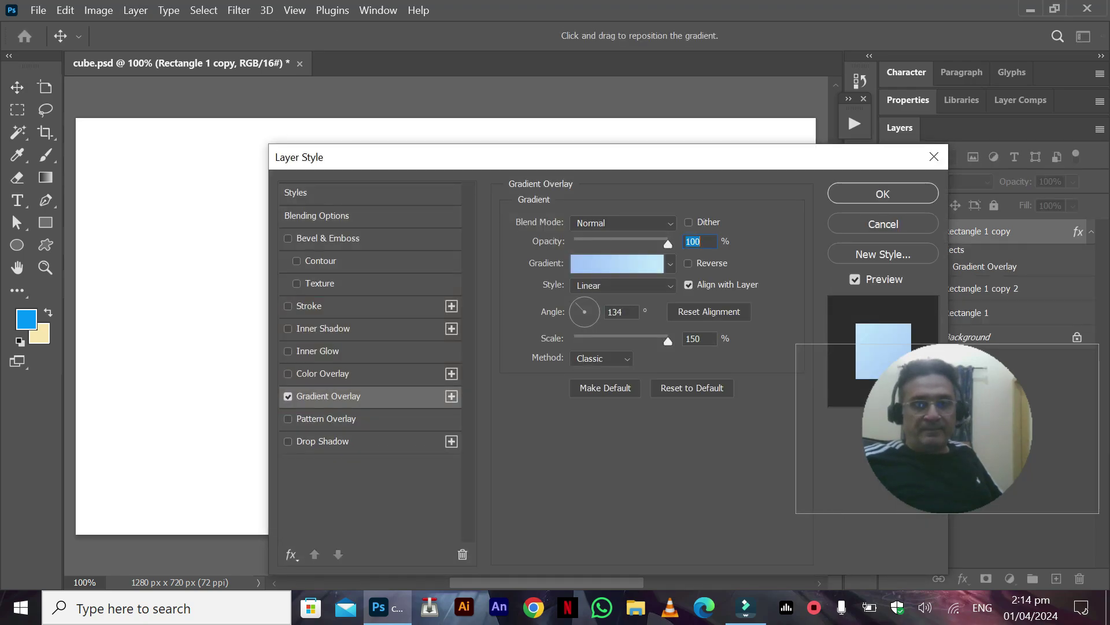
left_click_drag(342, 157, 590, 83)
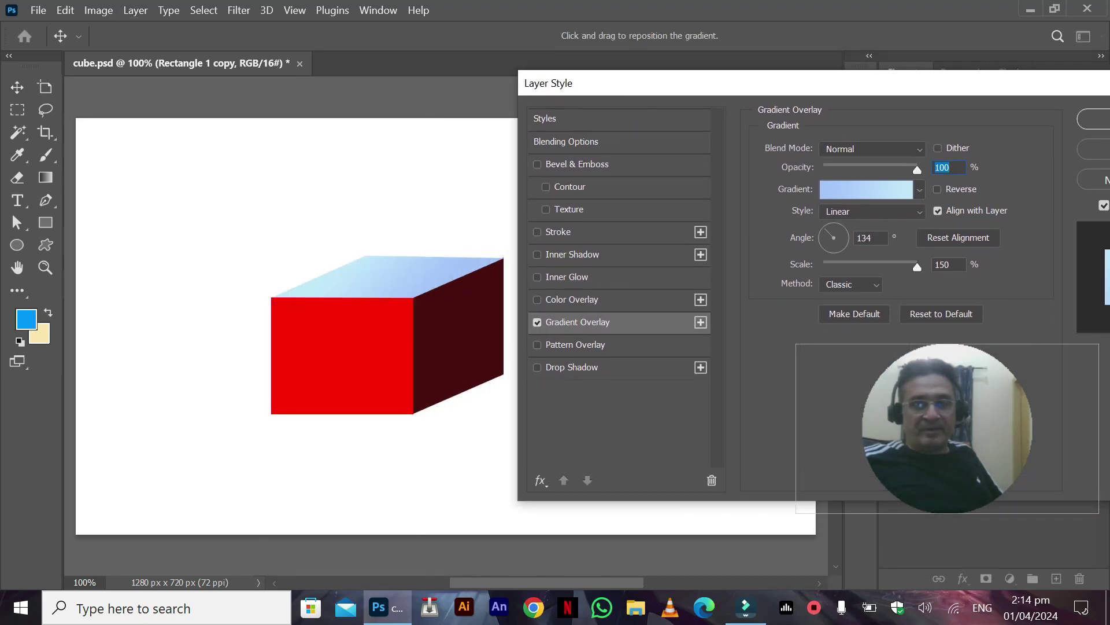
Try the Basics gradient presets on the top face and choose the blue-to-cream one for the overlay
left_click(920, 190)
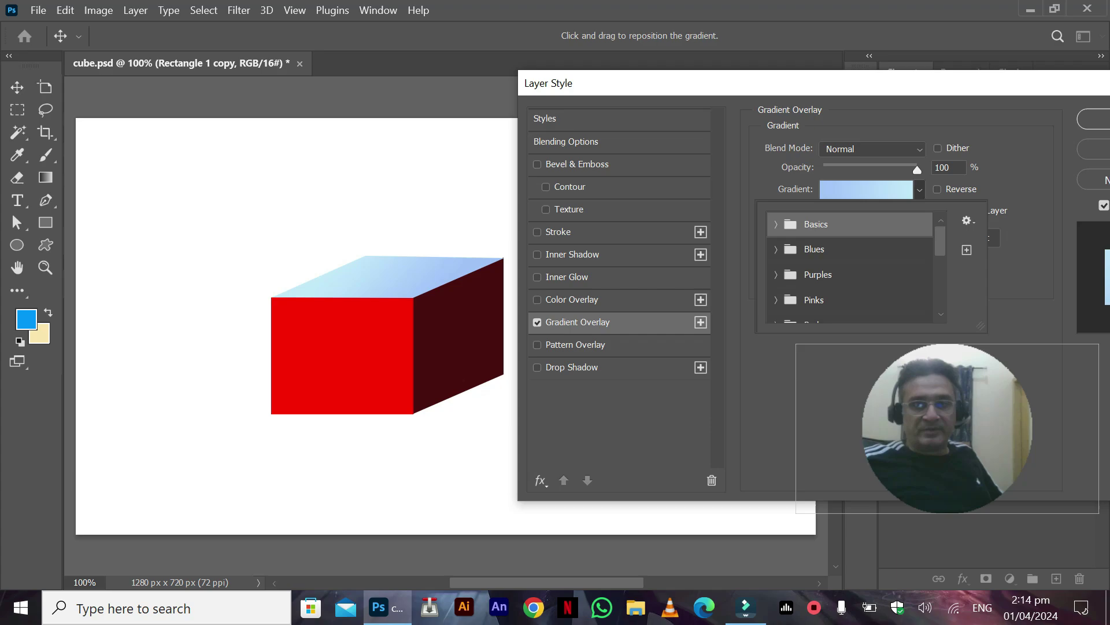
left_click(776, 224)
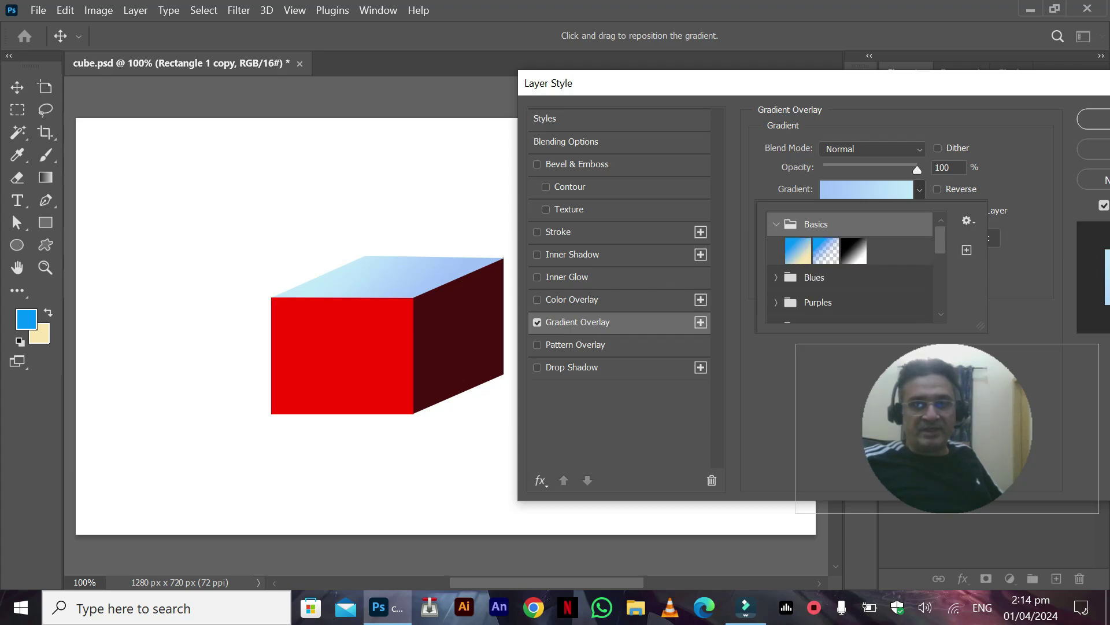
left_click(853, 251)
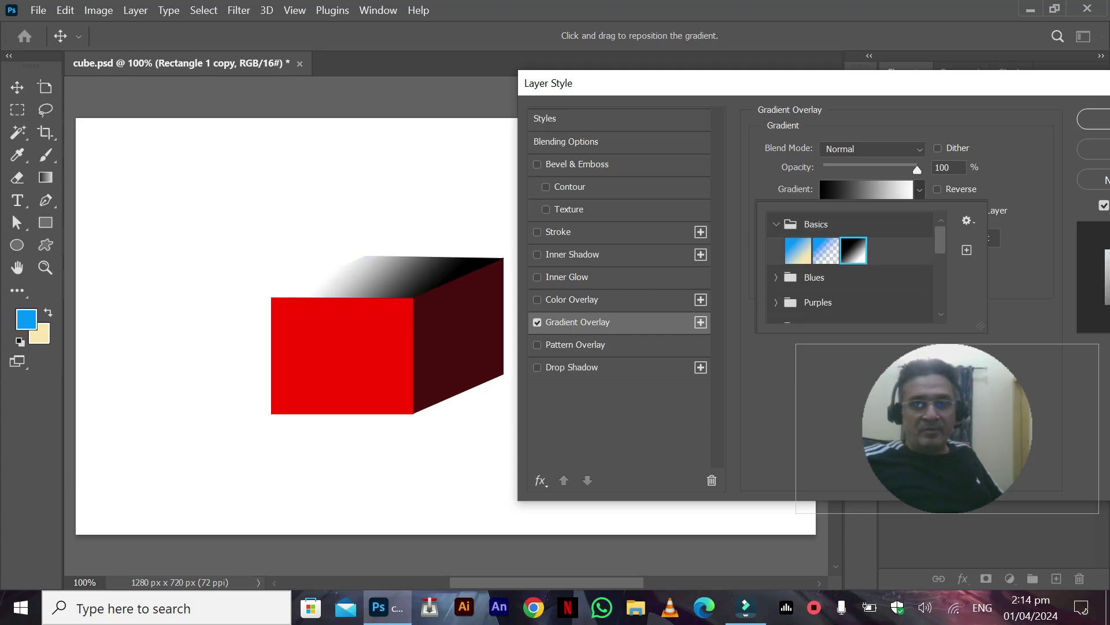
left_click(826, 251)
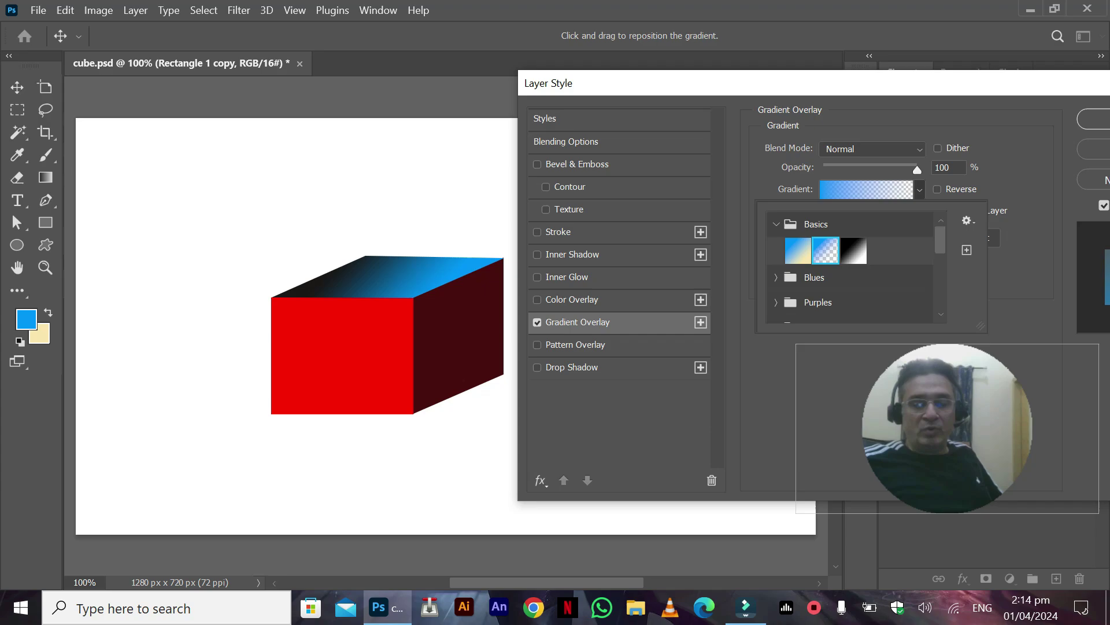
left_click(798, 251)
left_click(814, 277)
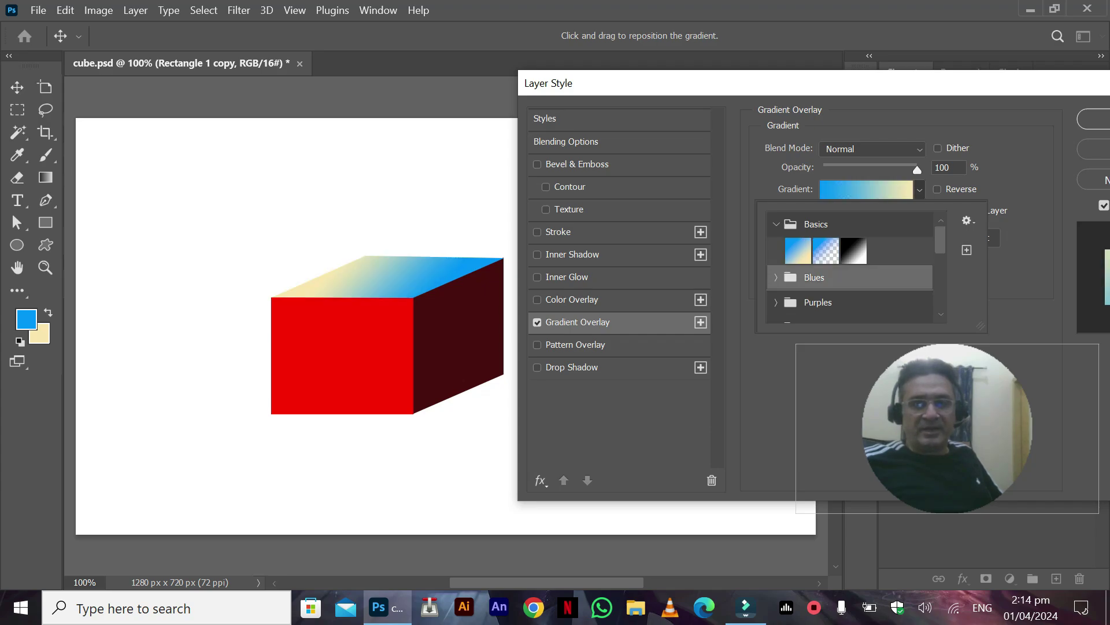
left_click(776, 278)
left_click(920, 190)
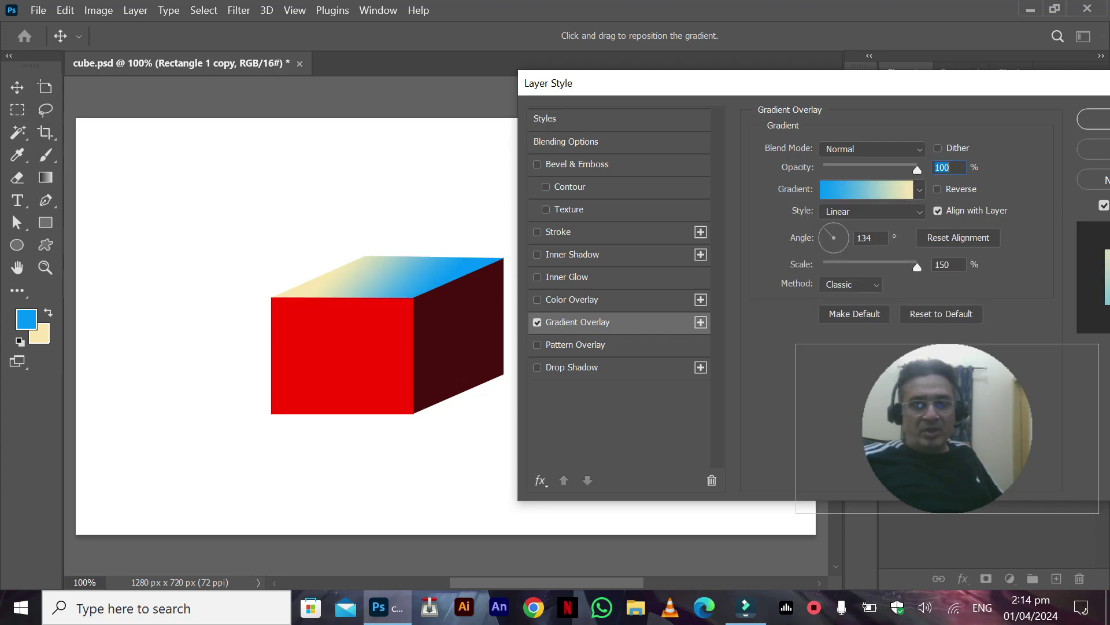
Set the gradient overlay's opacity to 66%
type("69")
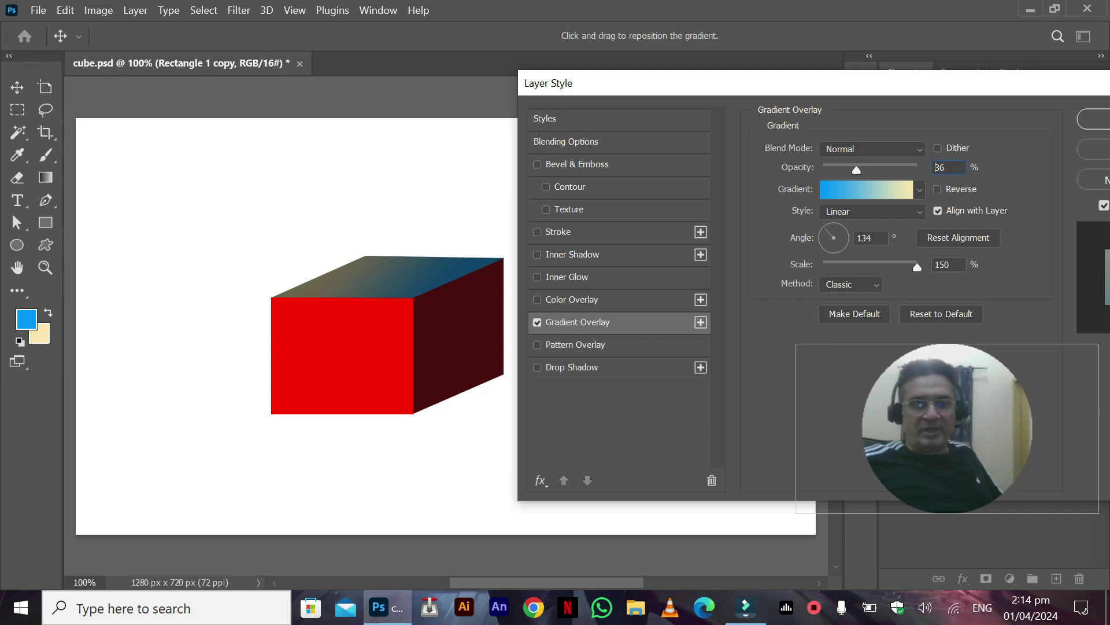
key("Down")
key("Down")
key("Down")
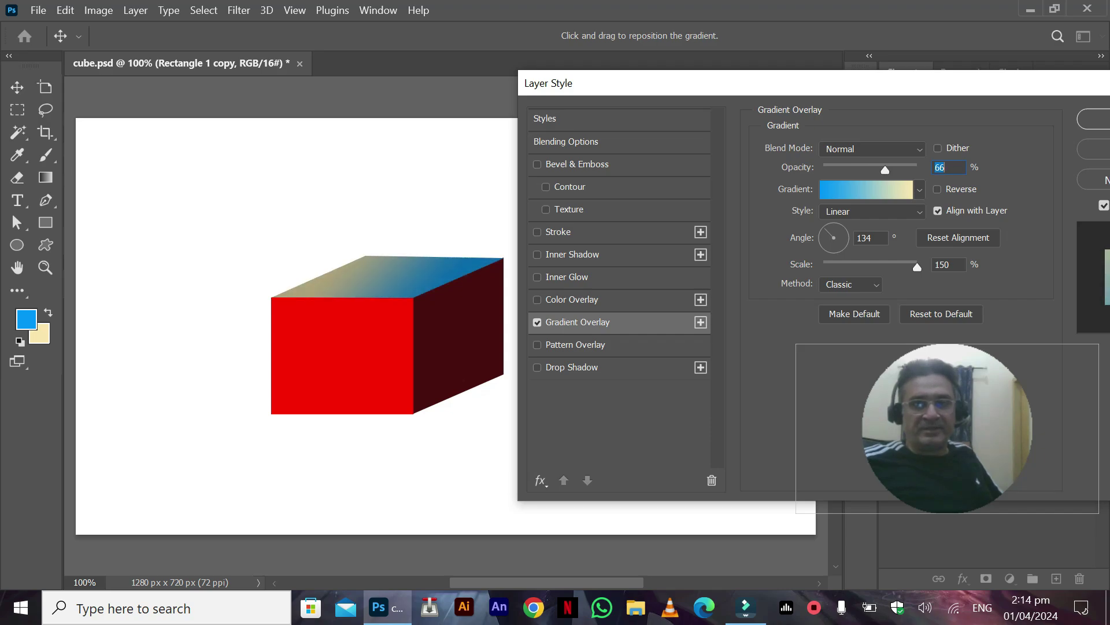
Try the Radial and Angle gradient styles, set the overlay's angle to -114°, and return the style to Linear
left_click_drag(825, 229, 844, 246)
left_click(877, 219)
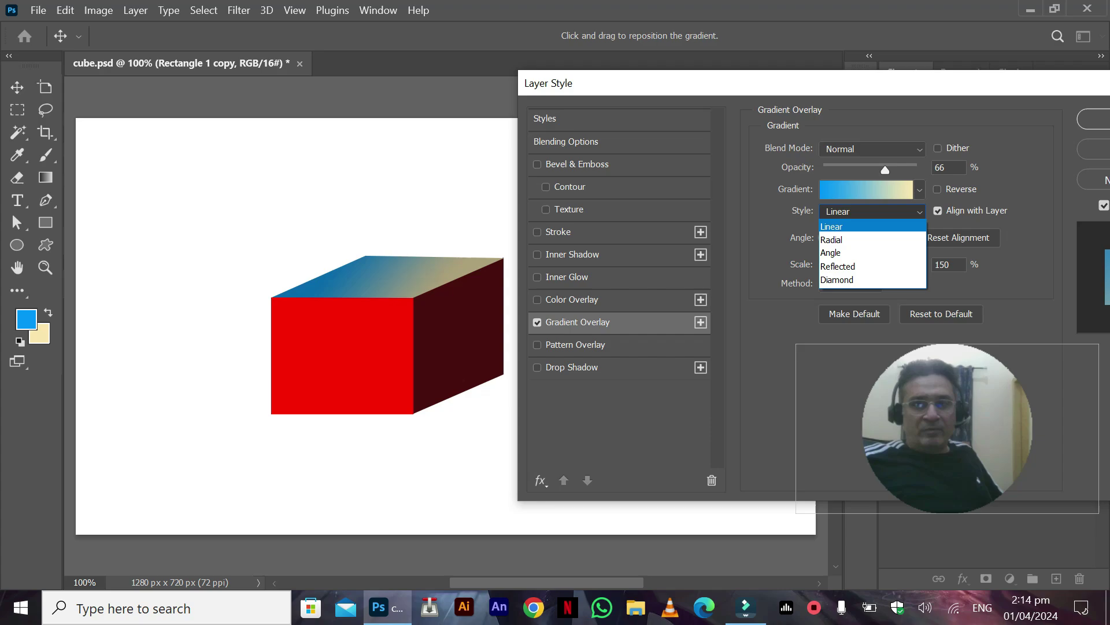
left_click(844, 239)
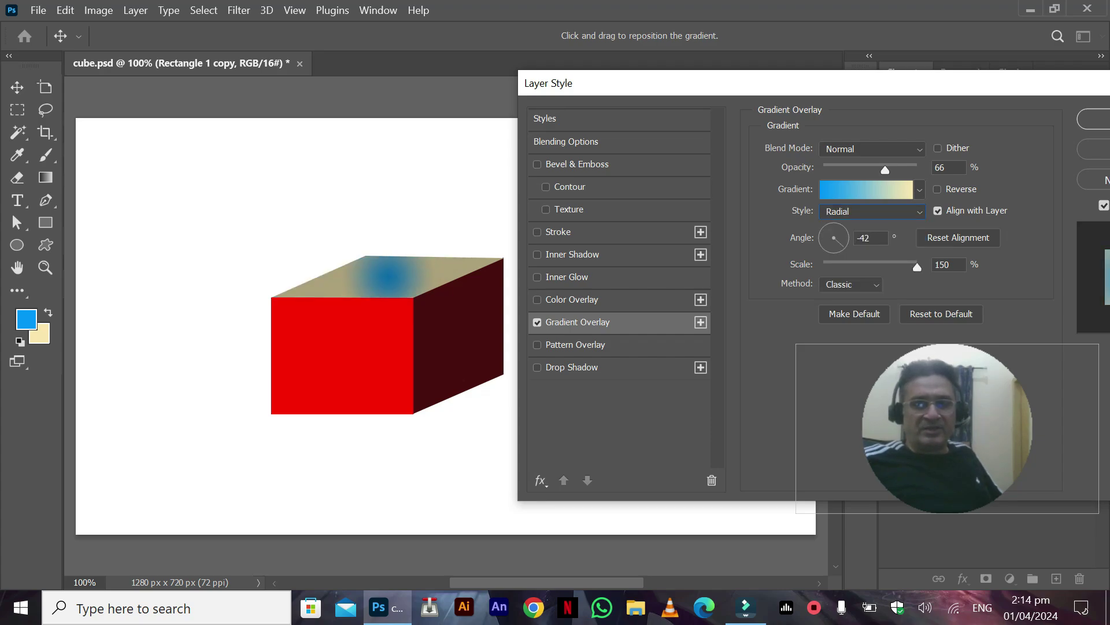
left_click(872, 211)
left_click(844, 254)
left_click_drag(842, 246, 828, 249)
left_click(872, 211)
left_click(845, 226)
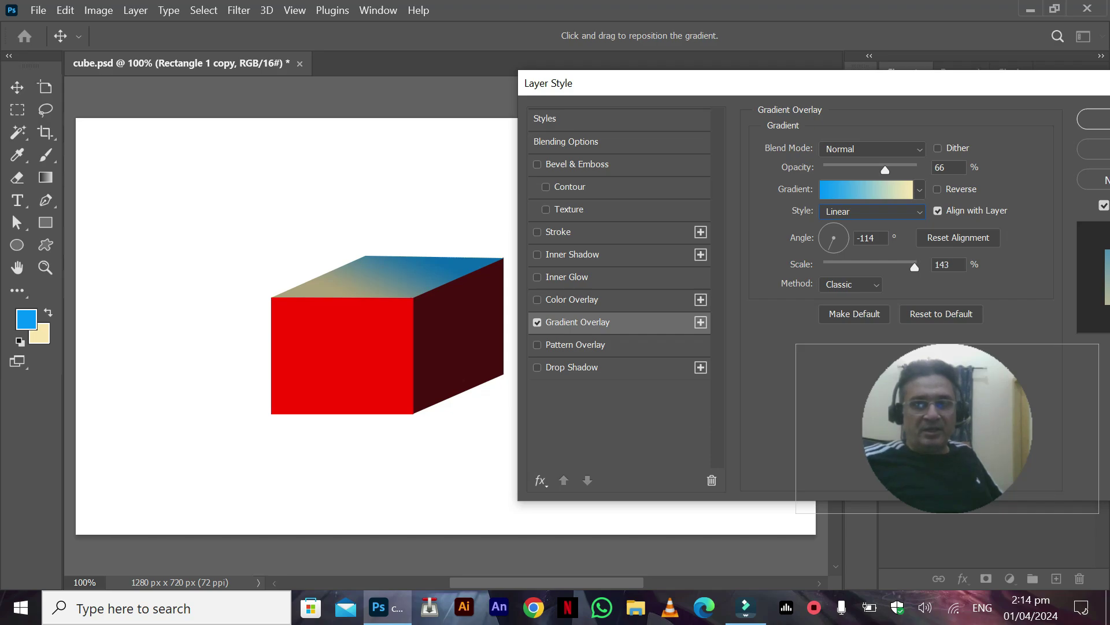
Set the gradient overlay's scale to 104%
double_click(937, 265)
type("80")
left_click_drag(859, 267, 884, 266)
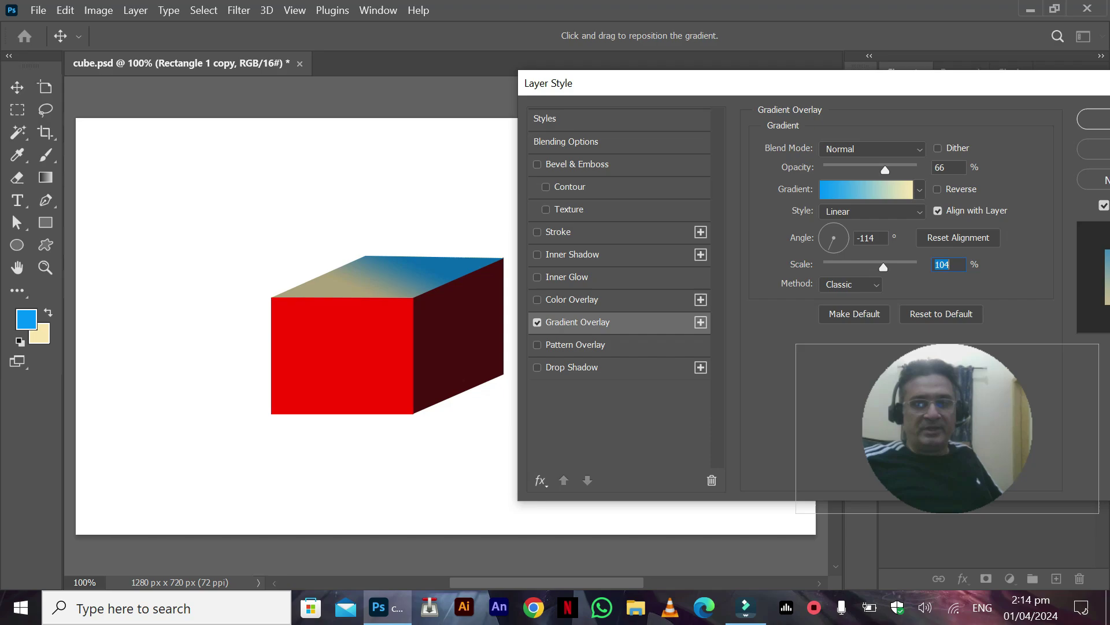
left_click_drag(947, 429, 923, 418)
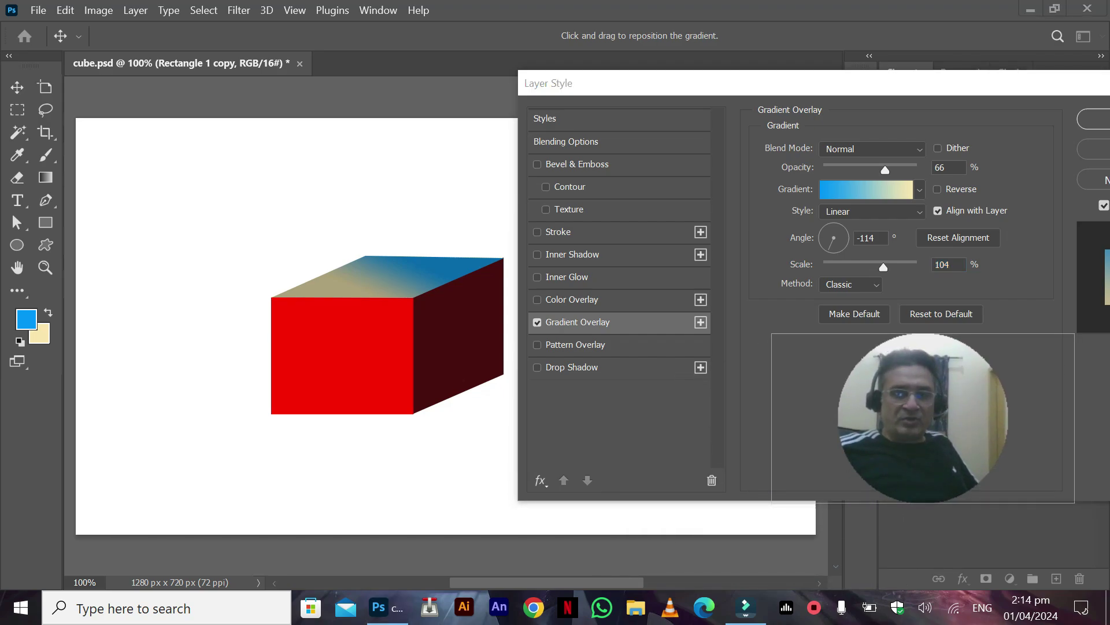
left_click(949, 264)
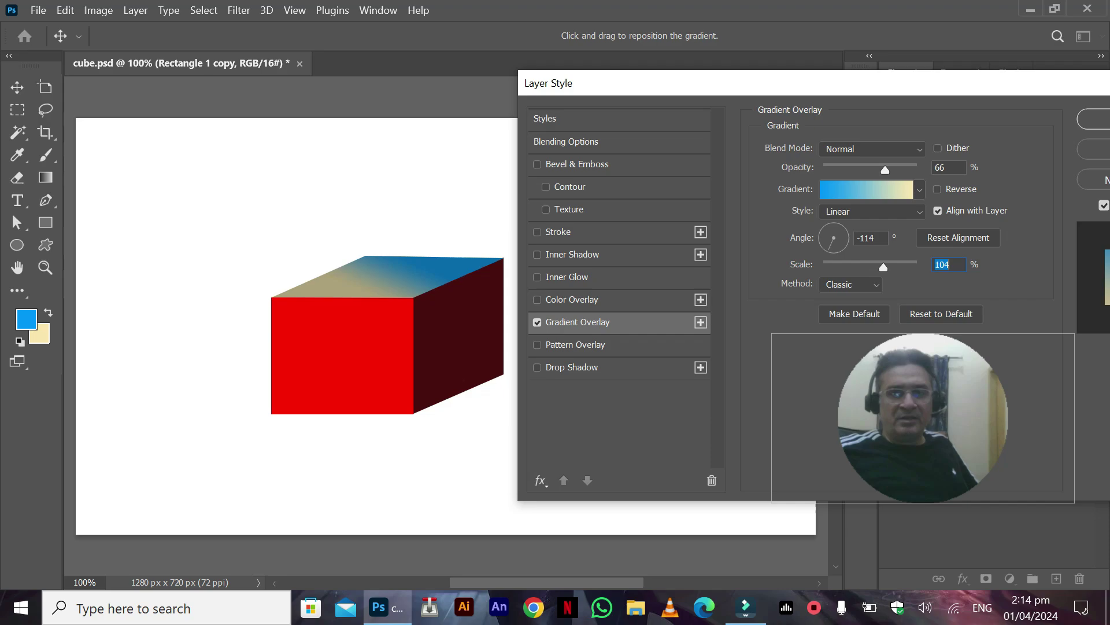
Set the gradient overlay's opacity to 100% and check the effect on the cube's top face
left_click_drag(621, 90, 522, 72)
left_click_drag(786, 152, 819, 152)
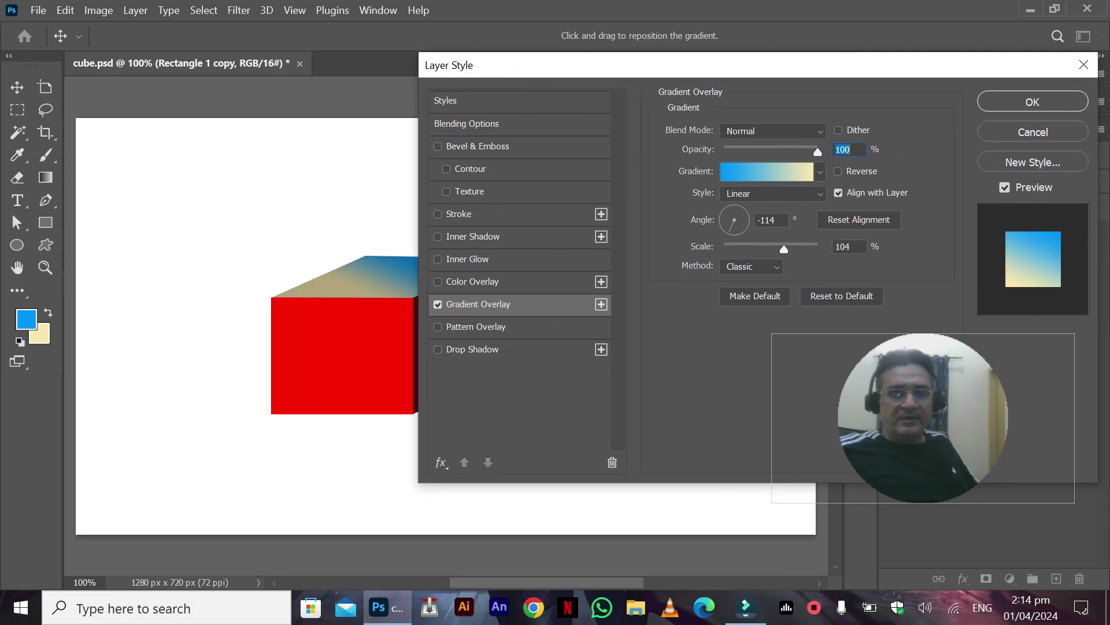
left_click_drag(608, 69, 704, 146)
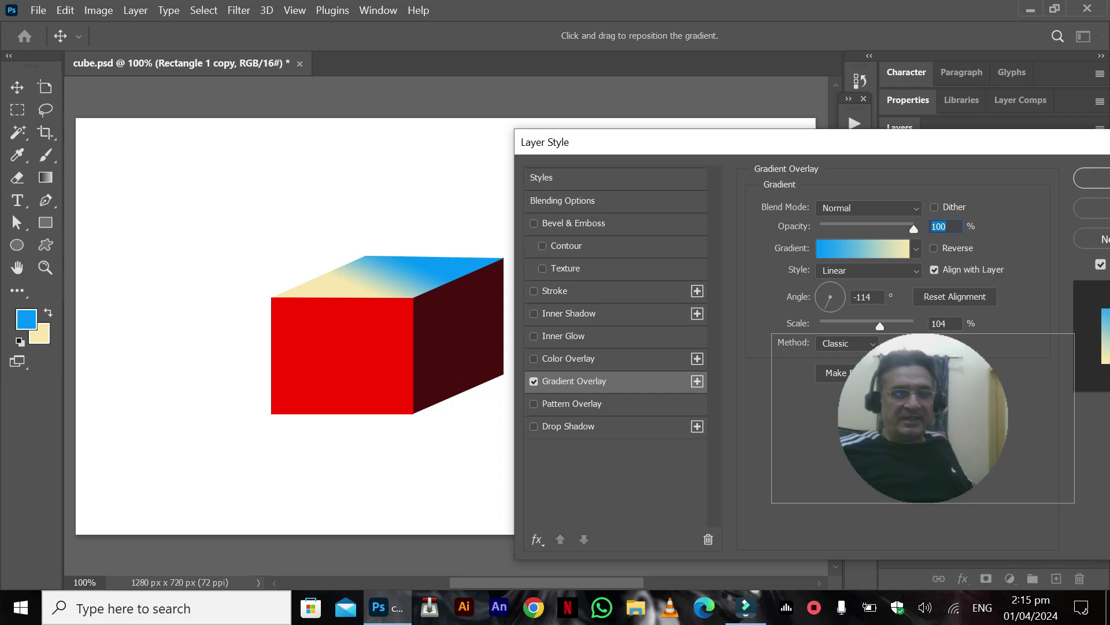
Try an Inner Shadow on the cube's top face with a distance of 0 px and a size of 4 px
left_click(534, 313)
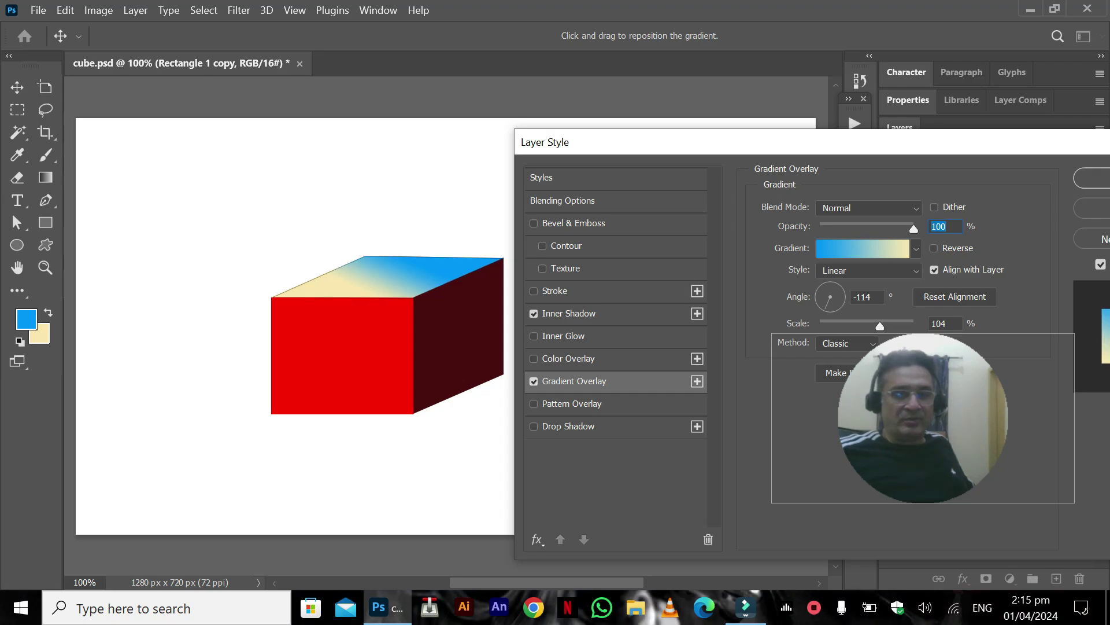
left_click(569, 313)
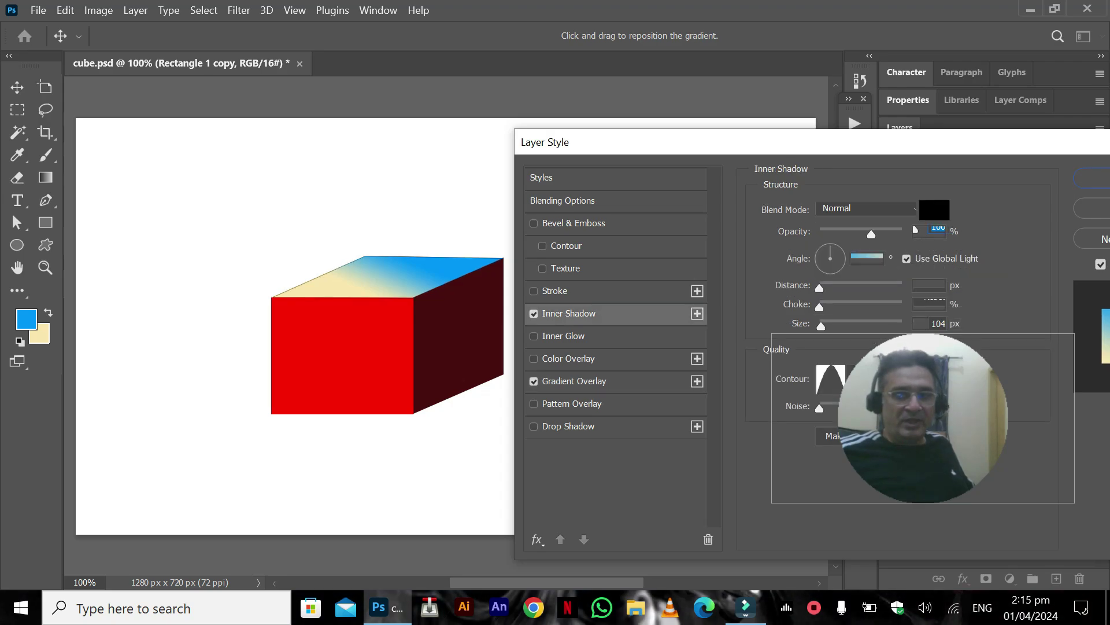
mouse_move(819, 288)
left_mouse_down()
mouse_move(847, 288)
mouse_move(819, 287)
left_mouse_up()
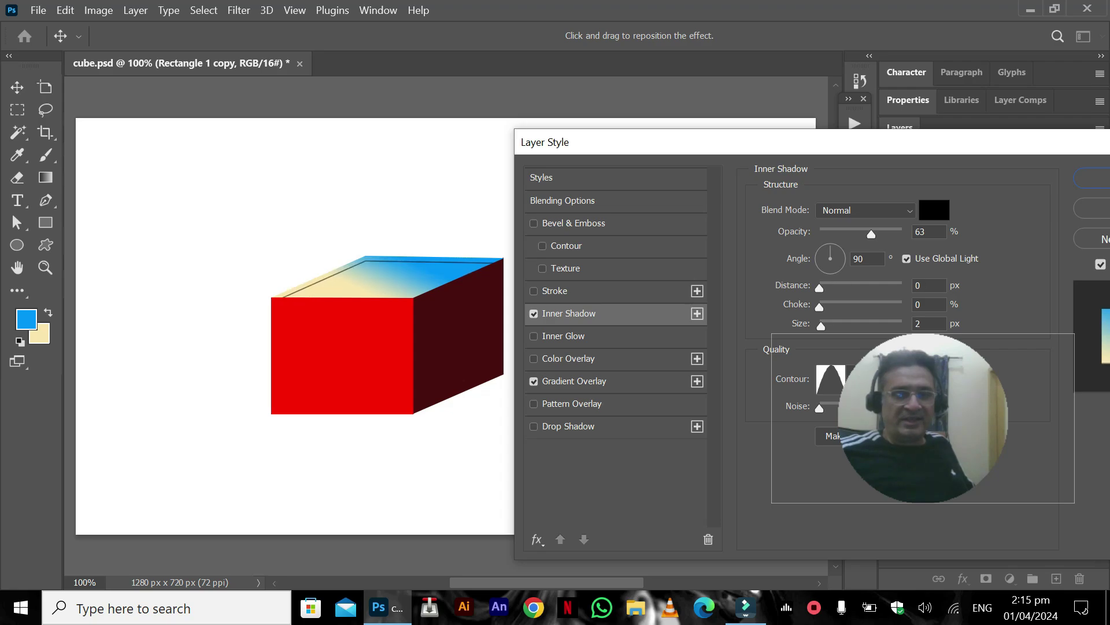
mouse_move(822, 326)
left_mouse_down()
mouse_move(846, 326)
mouse_move(822, 325)
left_mouse_up()
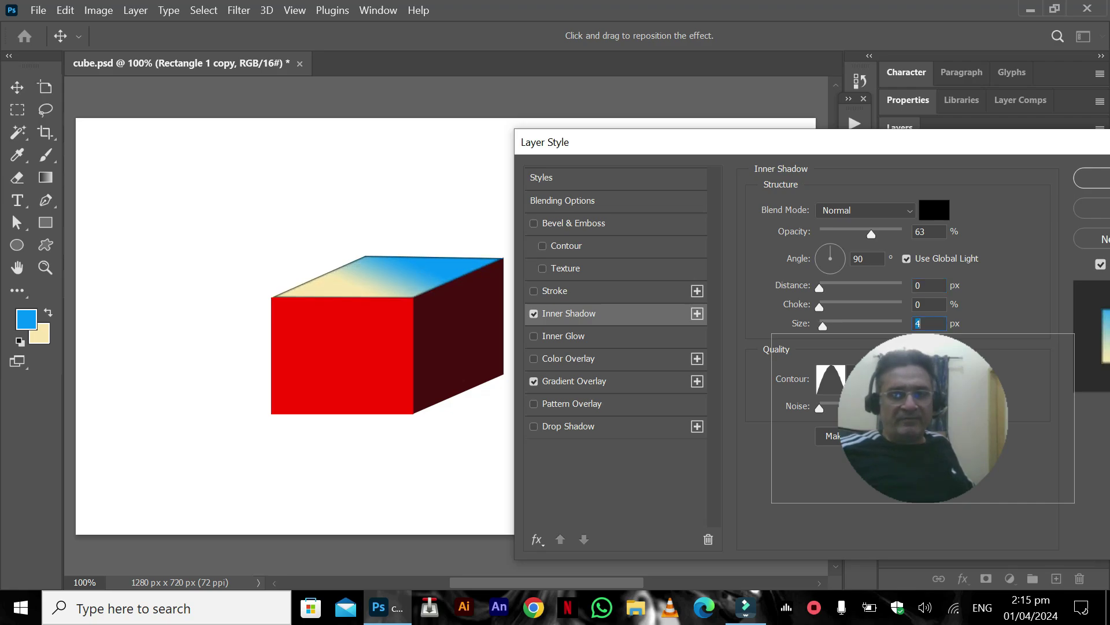
left_click(534, 314)
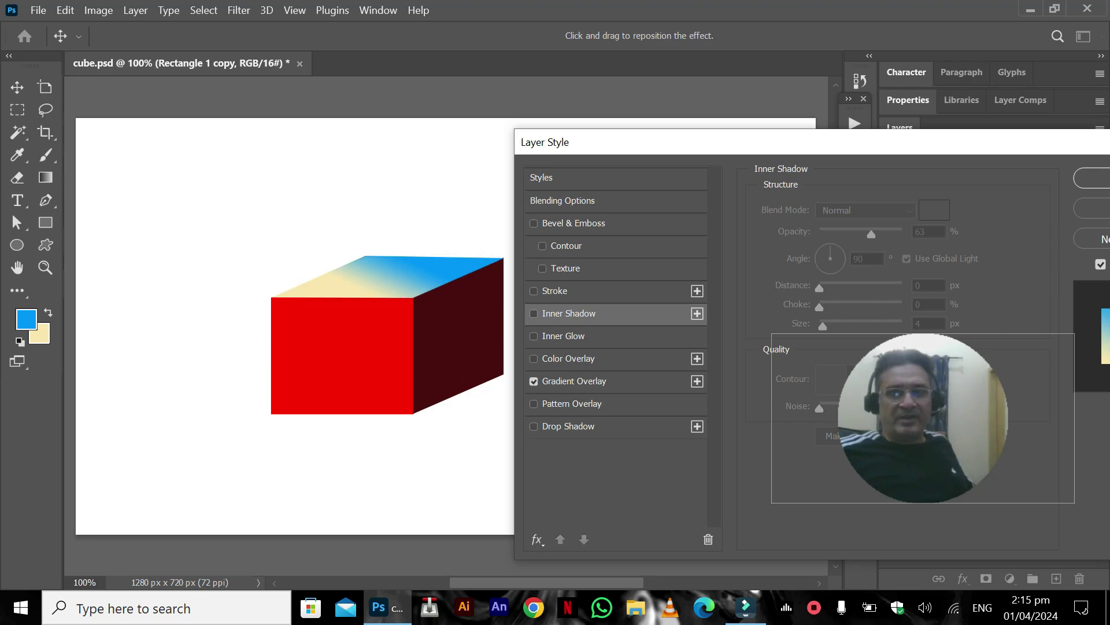
Apply the gradient layer style to Rectangle 1 copy and copy that layer style
key("Return")
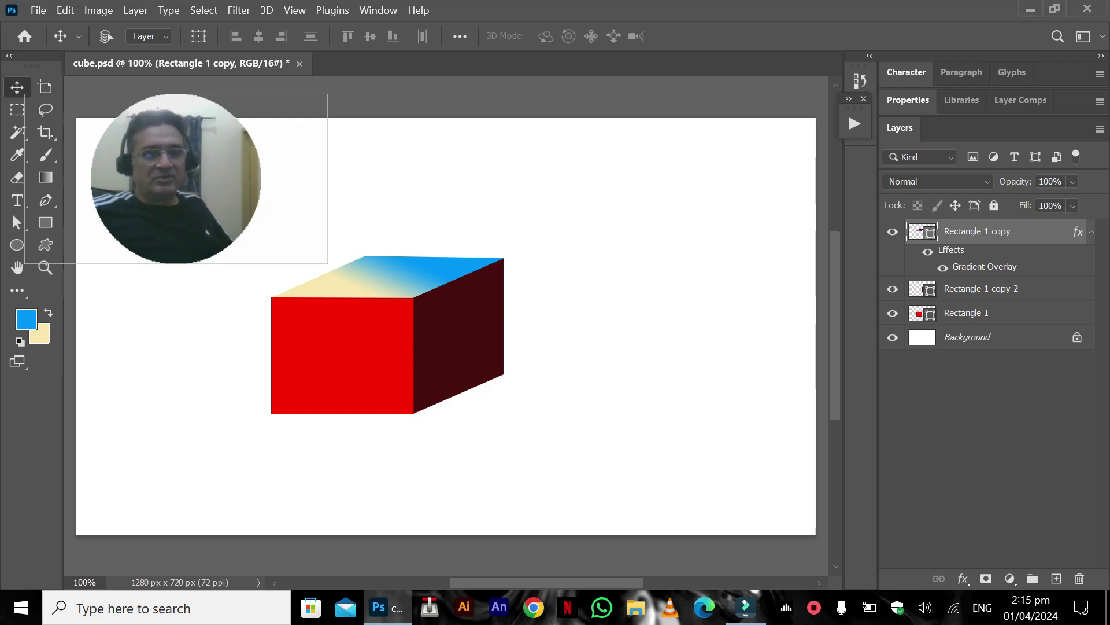
right_click(1016, 232)
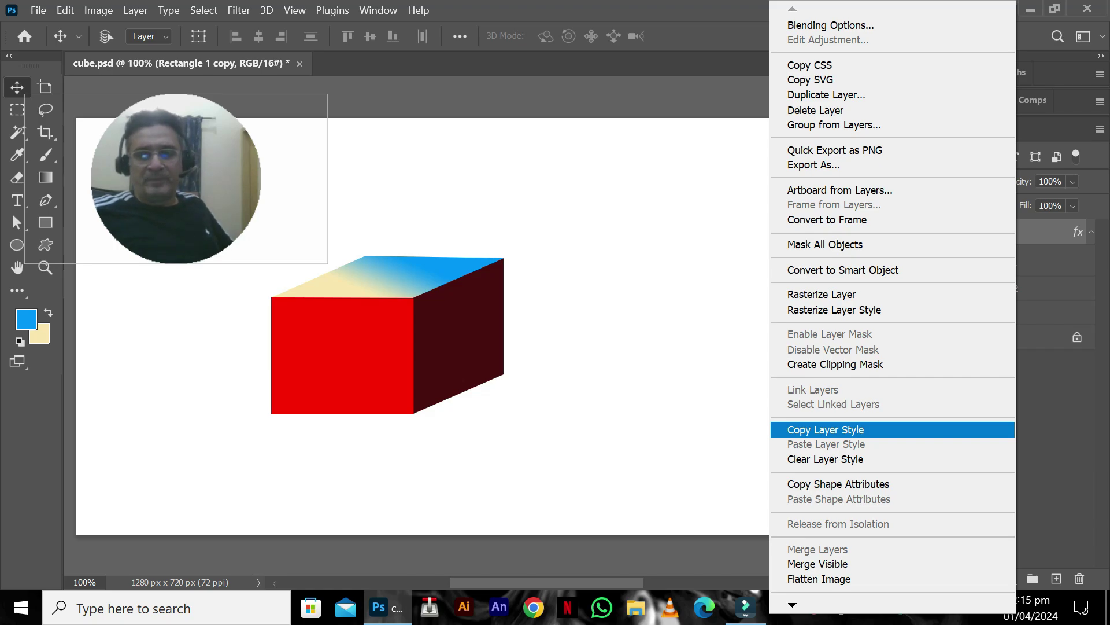
left_click(826, 430)
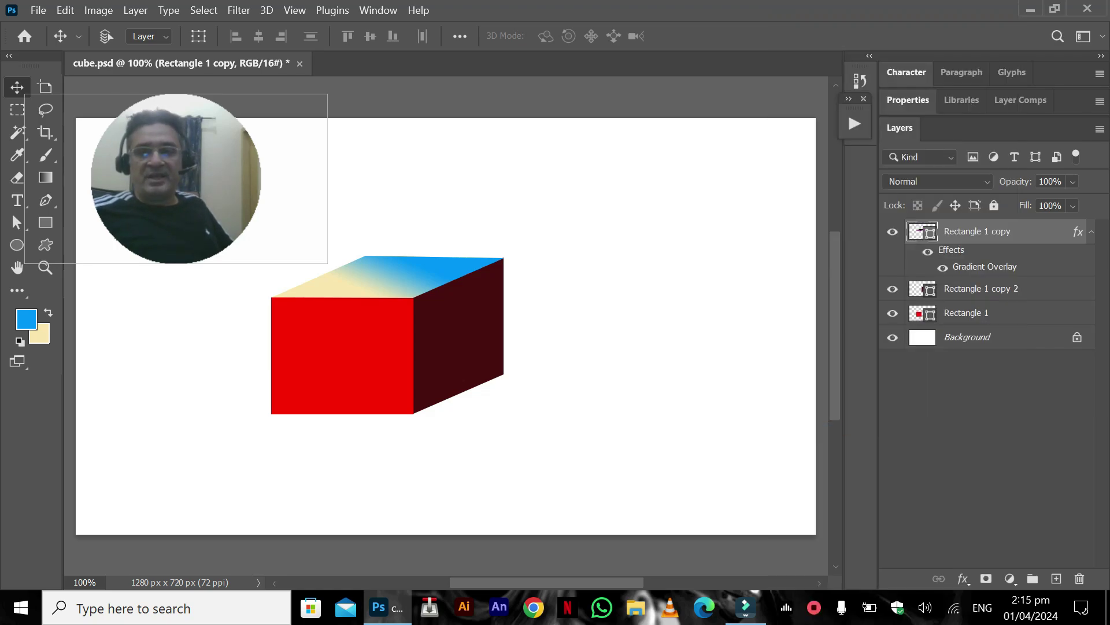
Paste the copied gradient layer style onto Rectangle 1 copy 2 and Rectangle 1
left_click(1000, 288)
right_click(983, 288)
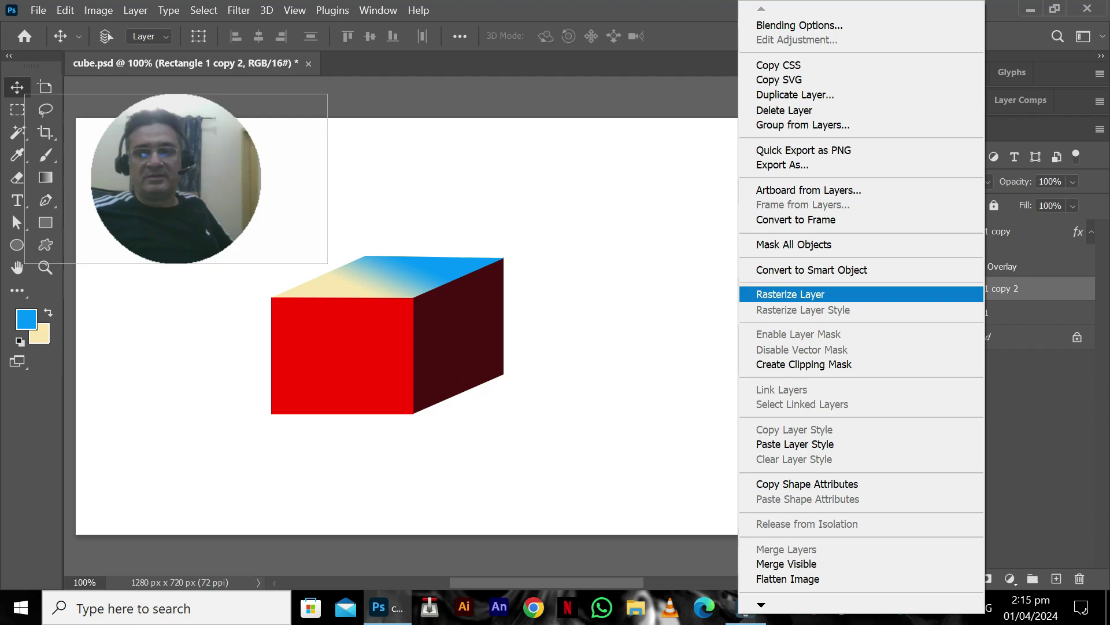
left_click(795, 443)
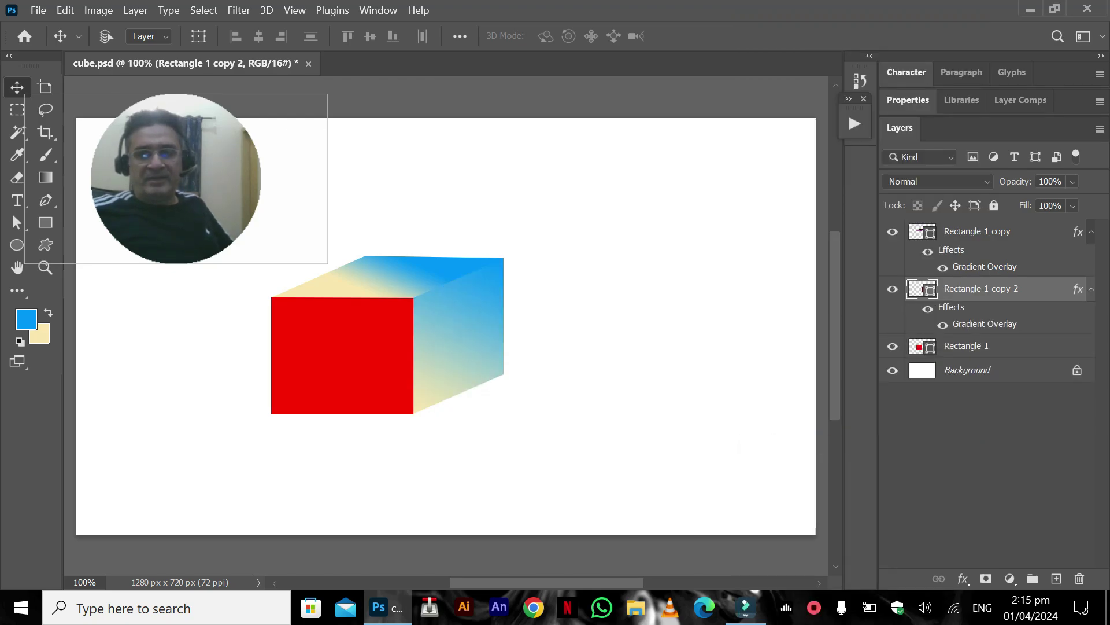
left_click(983, 345)
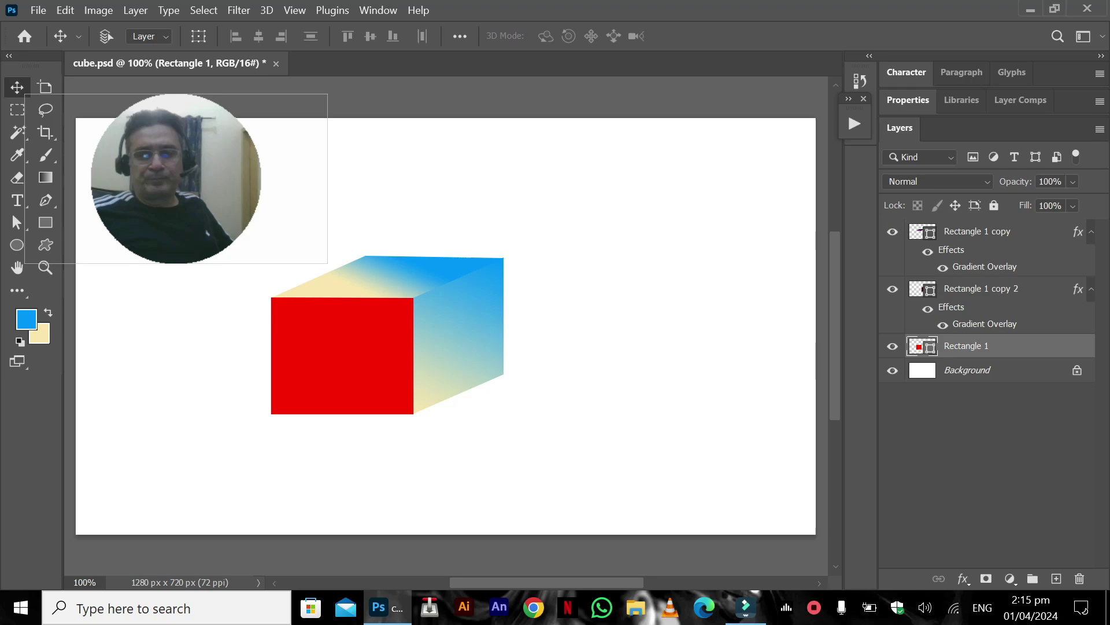
right_click(966, 345)
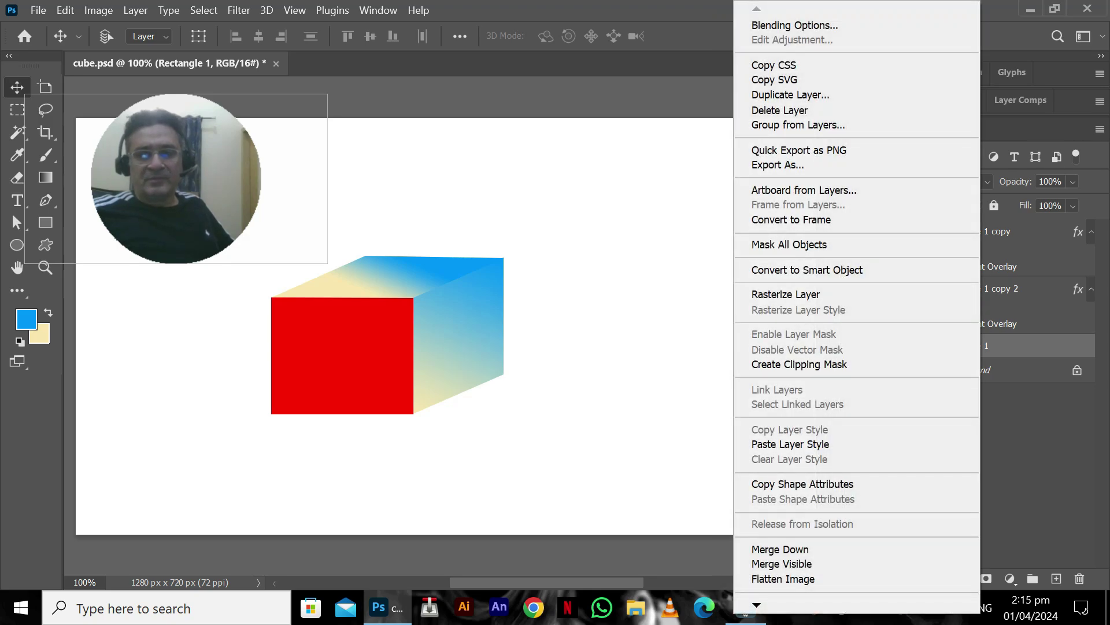
left_click(790, 444)
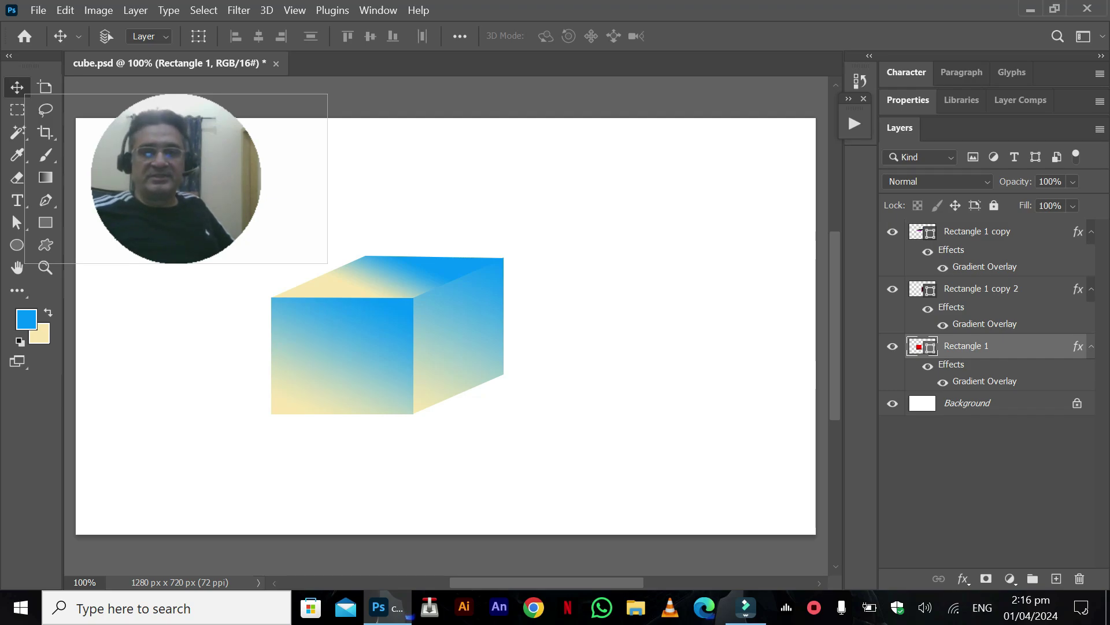
Set the scale of Rectangle 1's gradient overlay to 88%
double_click(1078, 347)
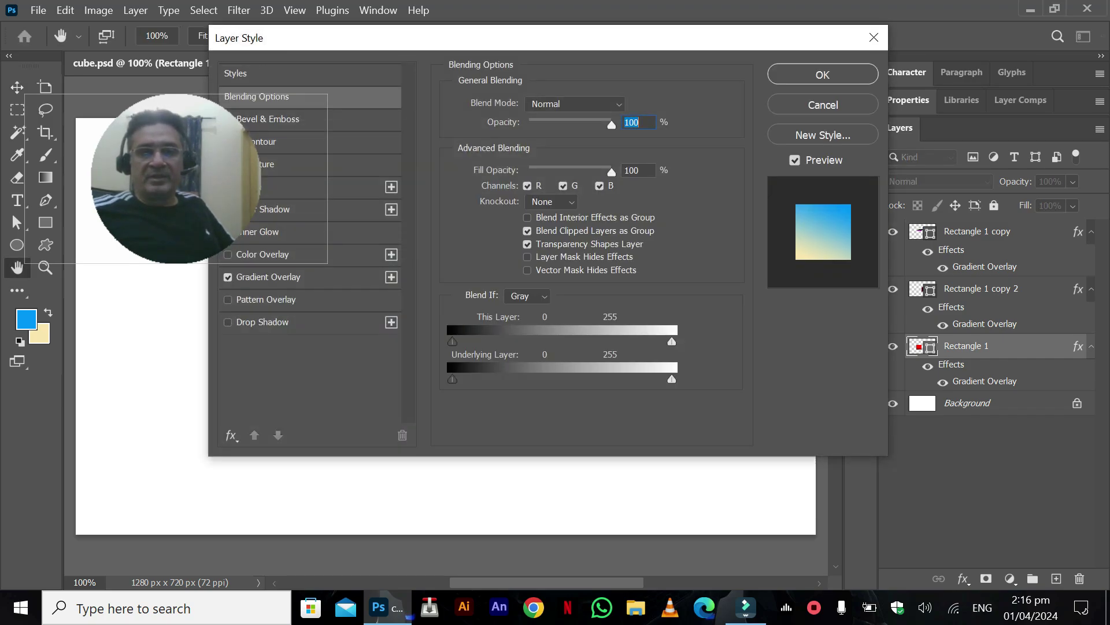
left_click(263, 277)
left_click_drag(355, 40, 679, 72)
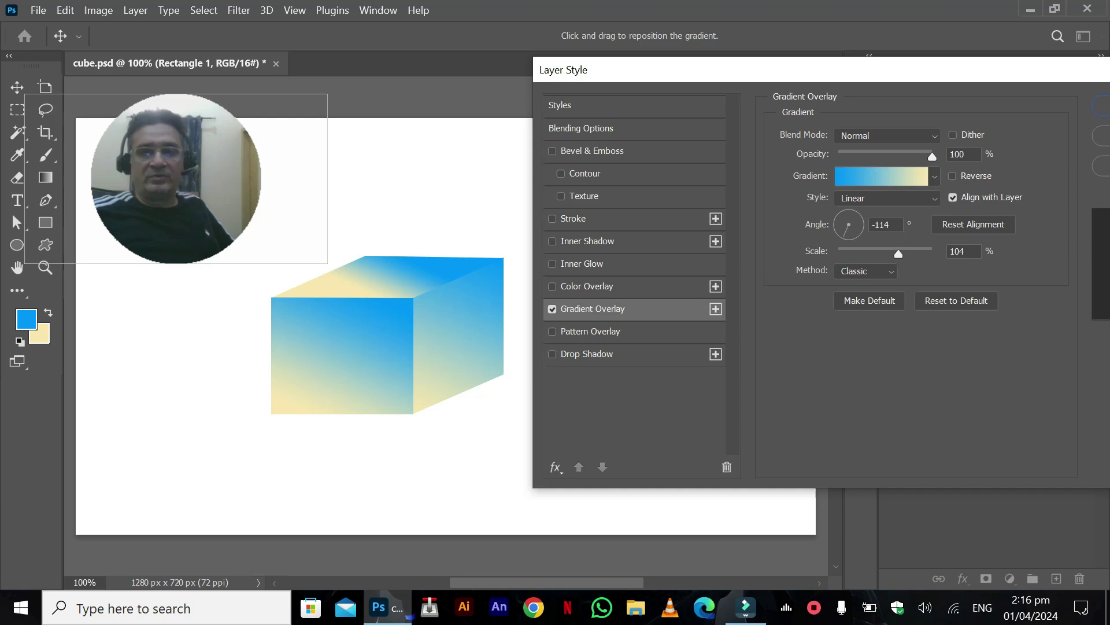
left_click_drag(898, 254, 887, 254)
Change the cream end stop of Rectangle 1's overlay gradient to the yellow f5c947
left_click(881, 176)
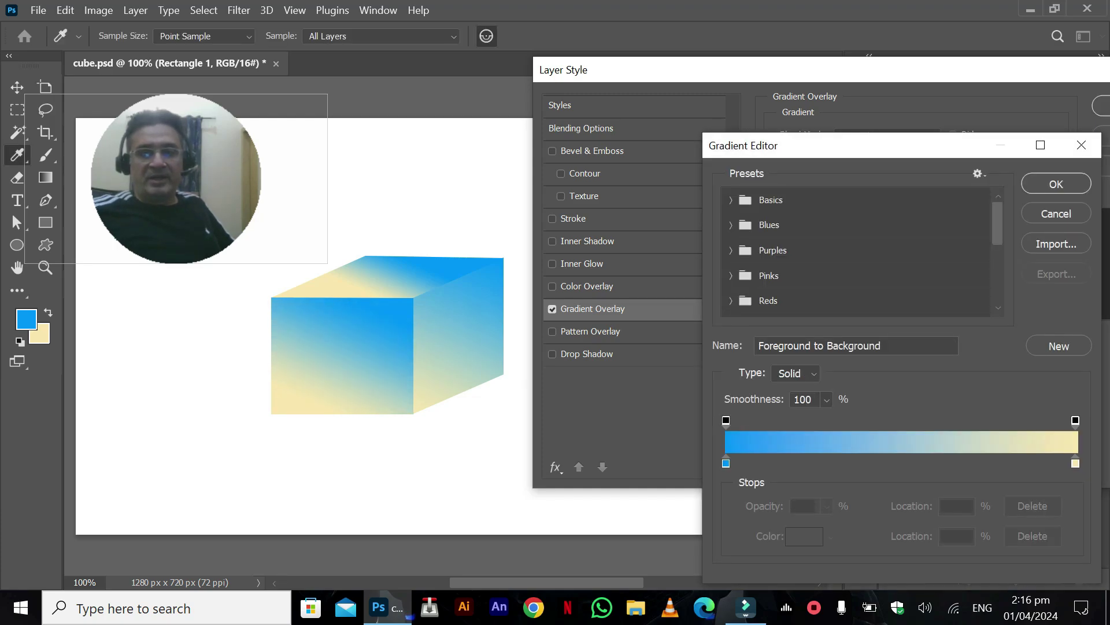
mouse_move(726, 463)
left_mouse_down()
mouse_move(736, 463)
mouse_move(726, 463)
left_mouse_up()
left_click(1076, 463)
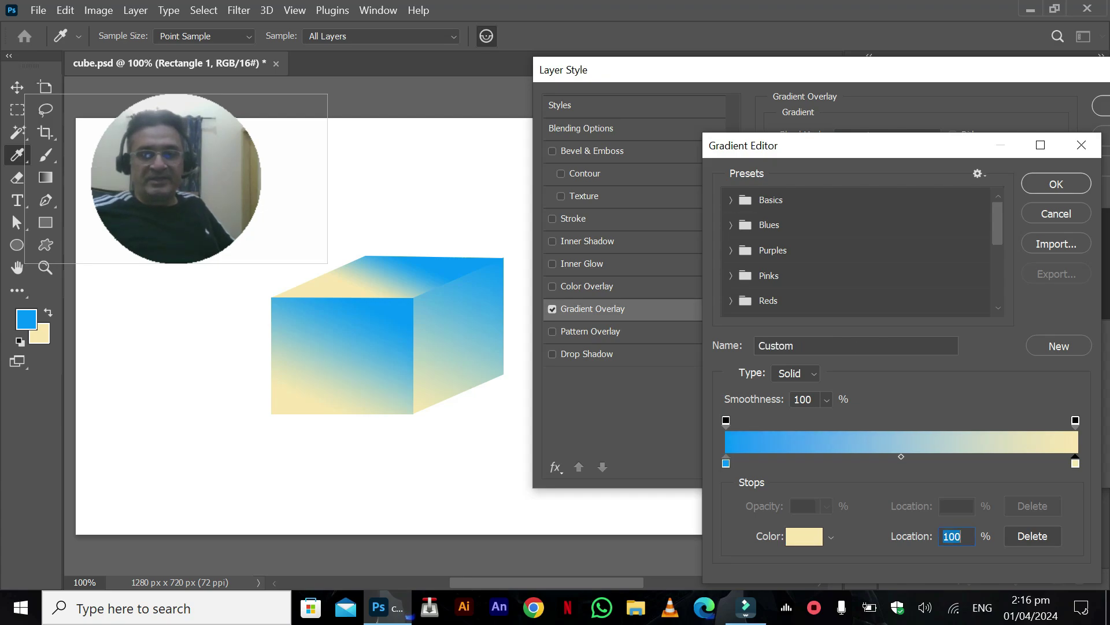
double_click(1075, 463)
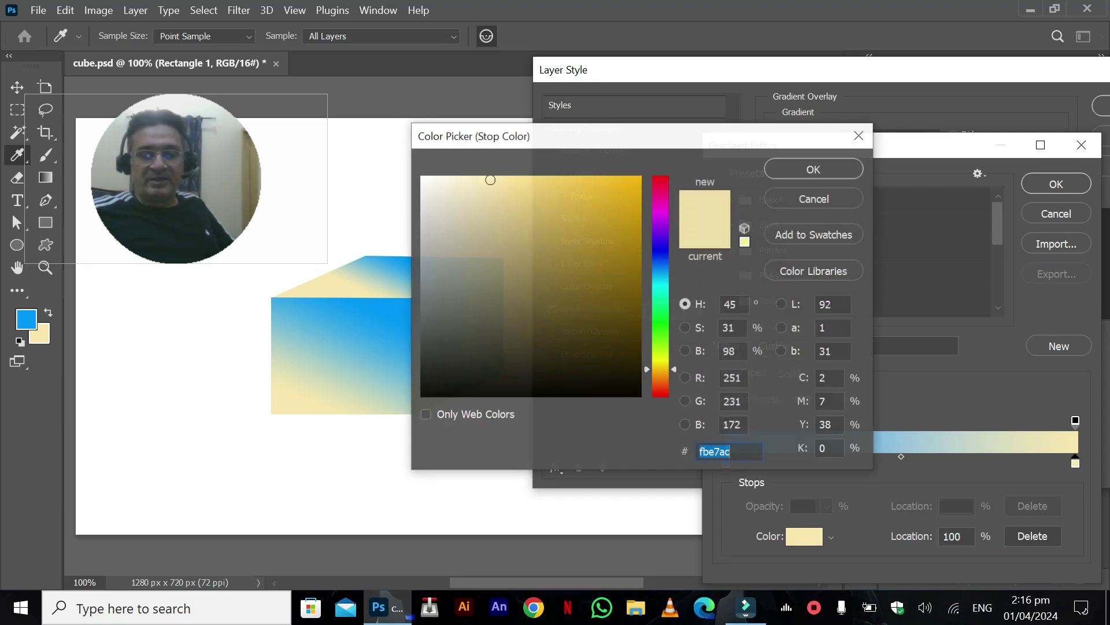
left_click_drag(490, 180, 584, 216)
left_click_drag(630, 141, 839, 161)
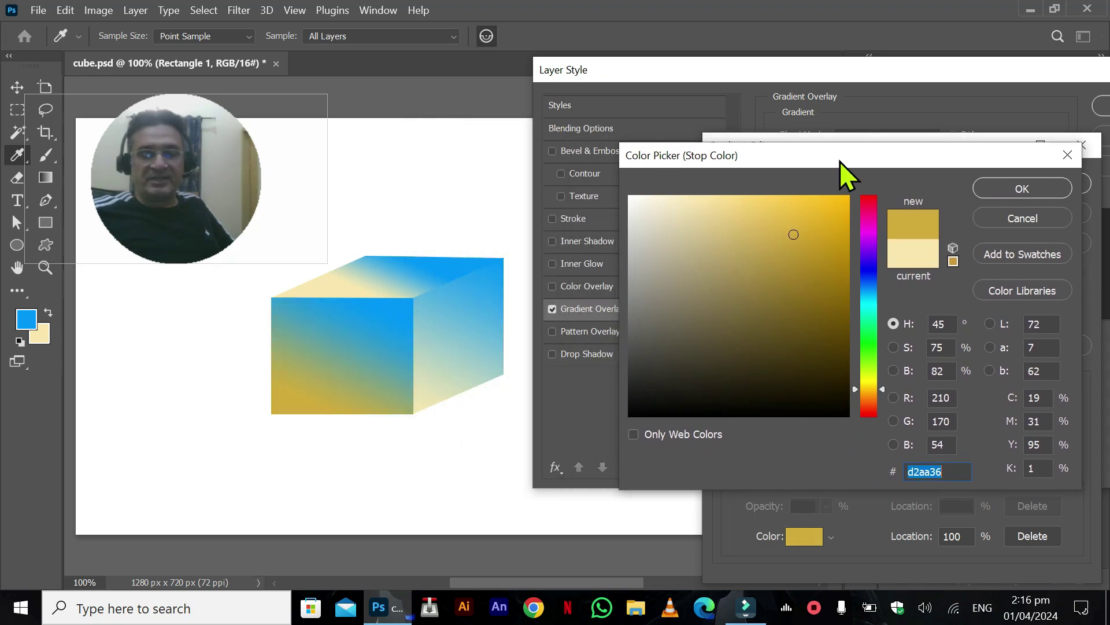
left_click(785, 204)
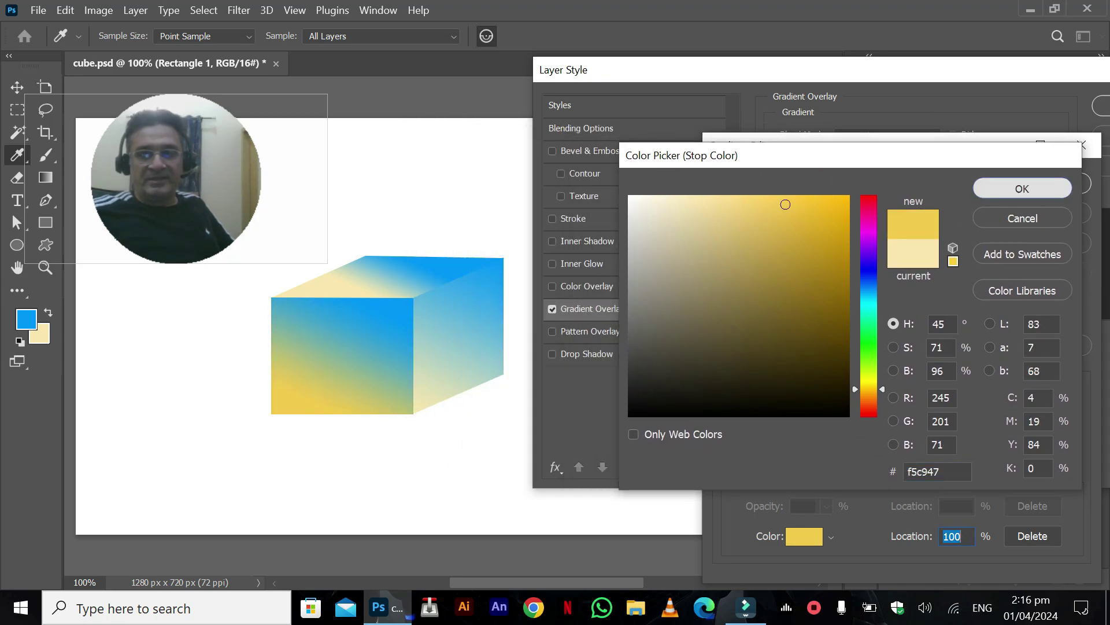
left_click(1022, 189)
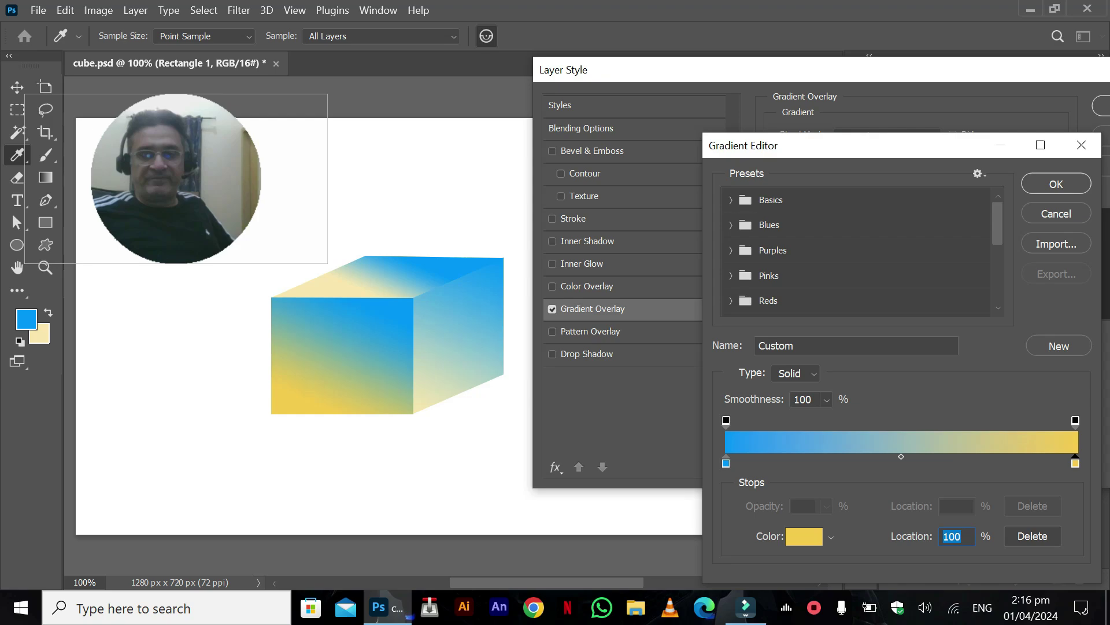
Add an opacity stop to the gradient with 100% opacity at the 40% location
left_click_drag(778, 421, 814, 420)
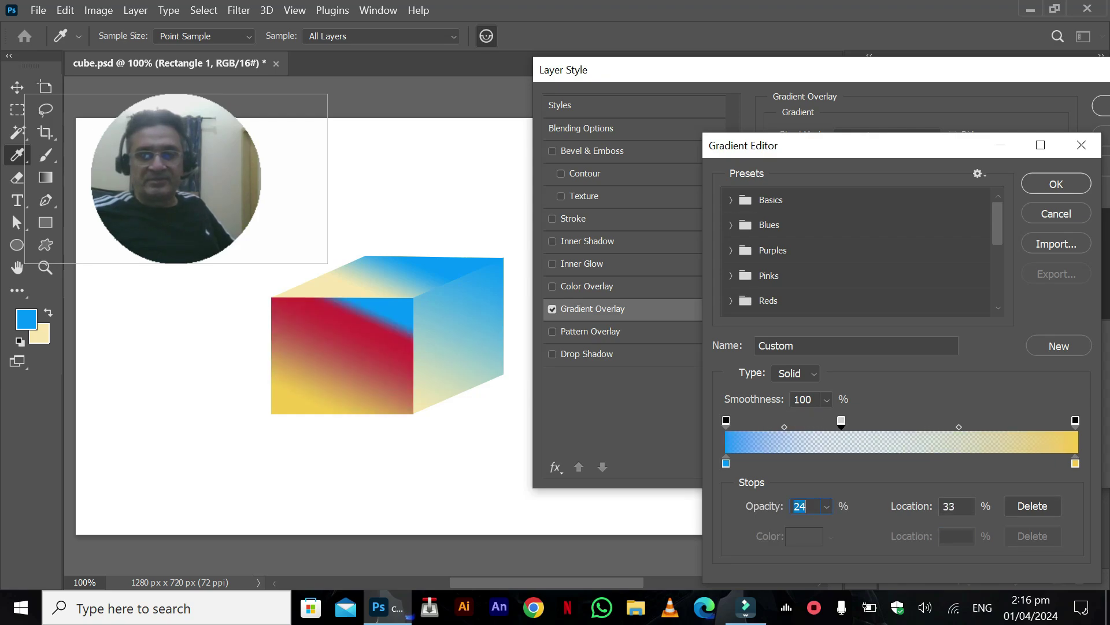
left_click(827, 507)
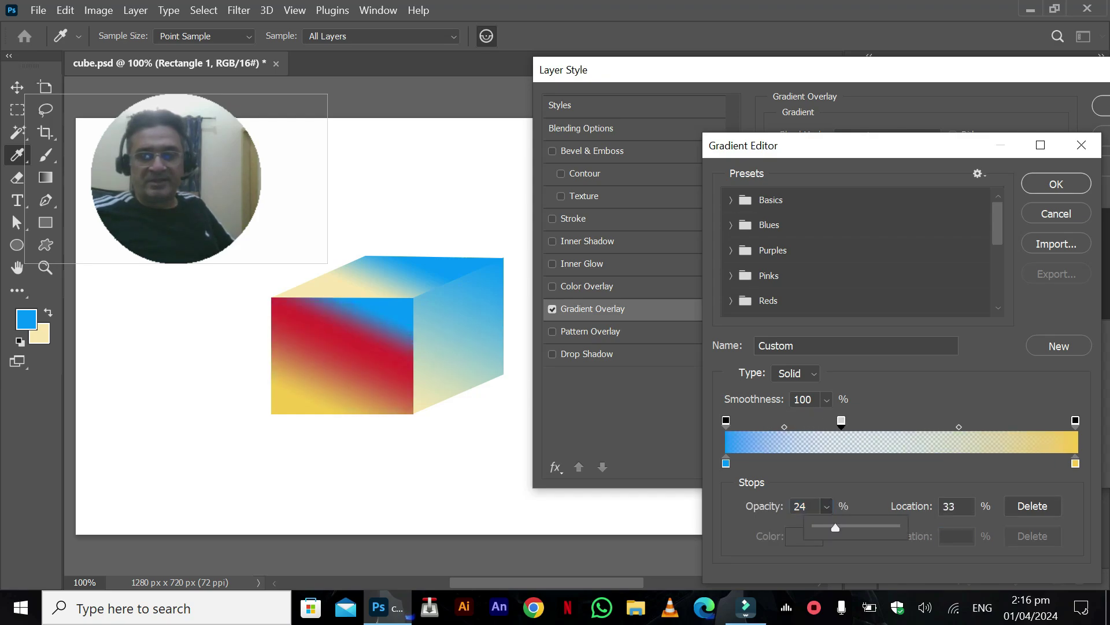
left_click_drag(835, 527, 895, 527)
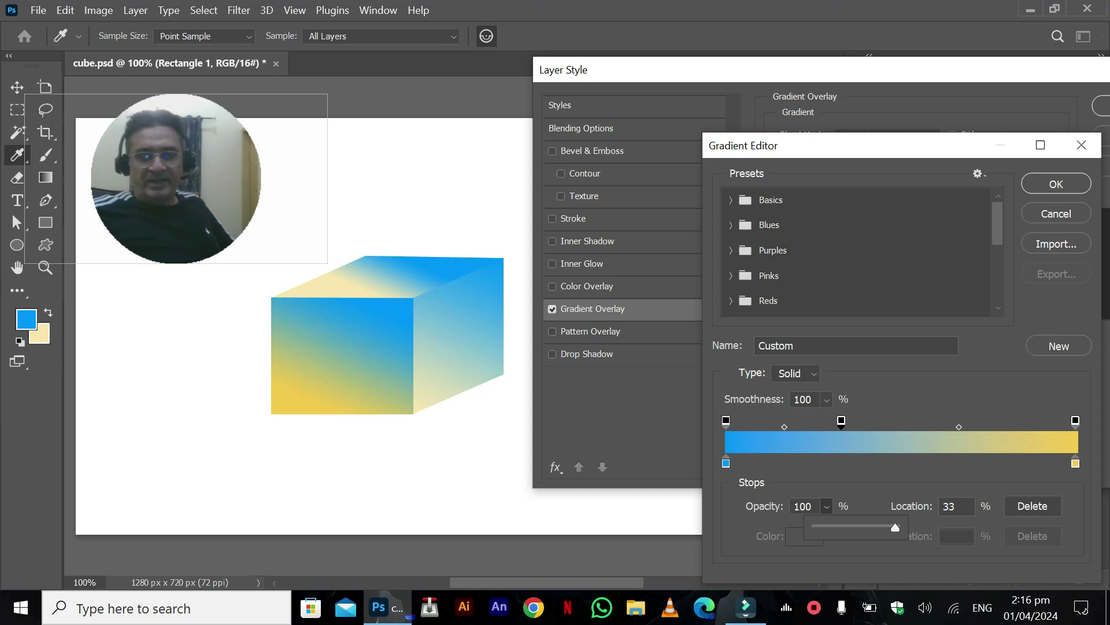
key("Return")
left_click_drag(841, 421, 866, 422)
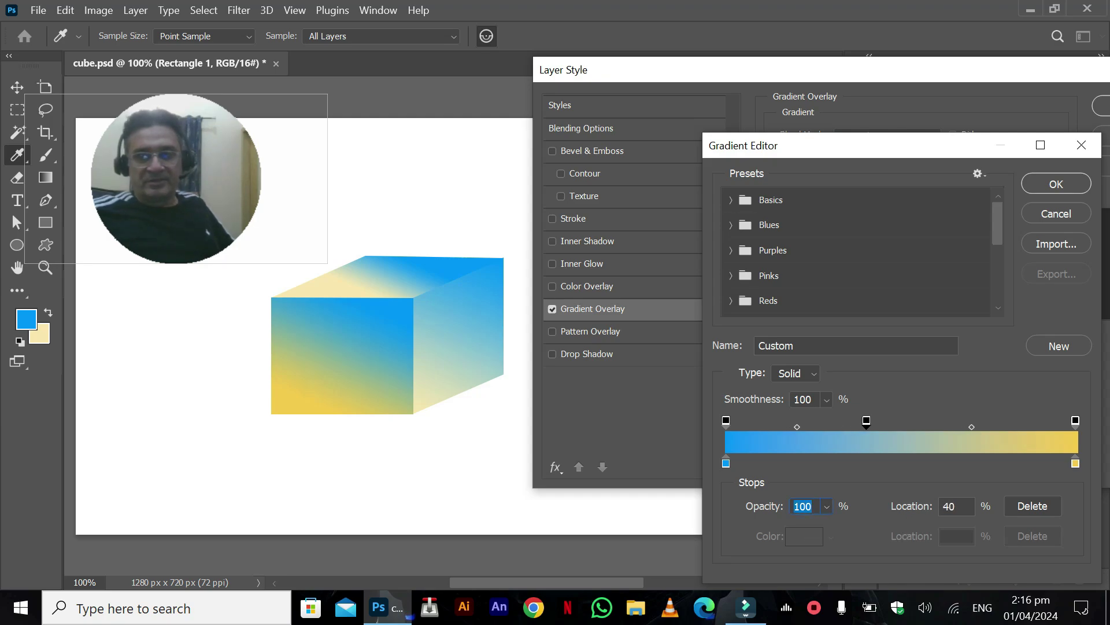
Set the gradient's end color stop to the dark blue 0824ef and apply the layer style to Rectangle 1
left_click(1076, 464)
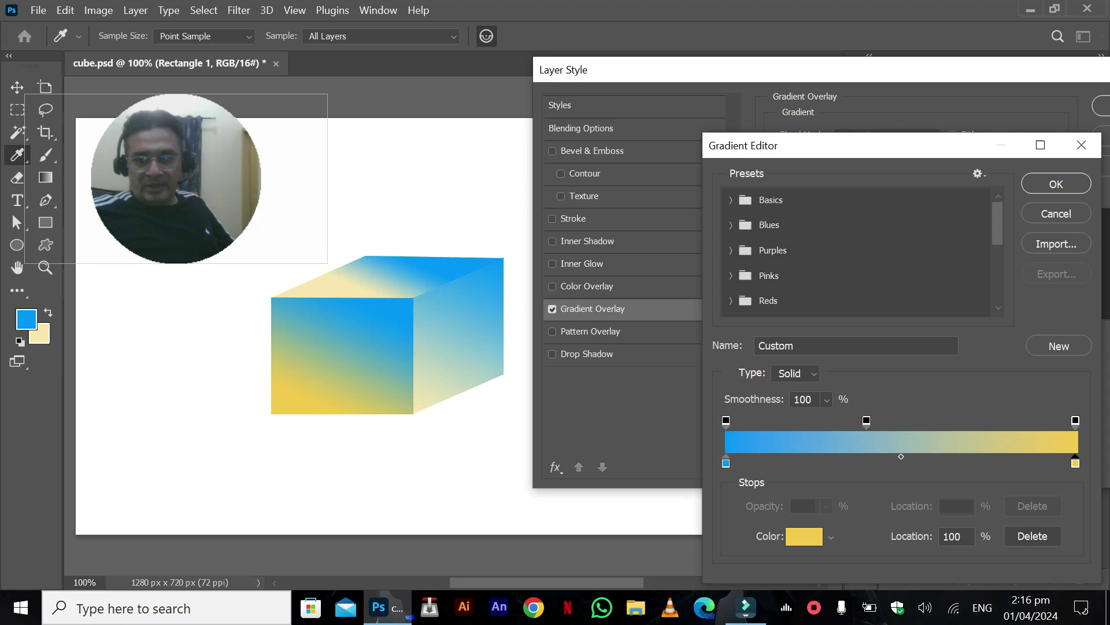
left_click(804, 536)
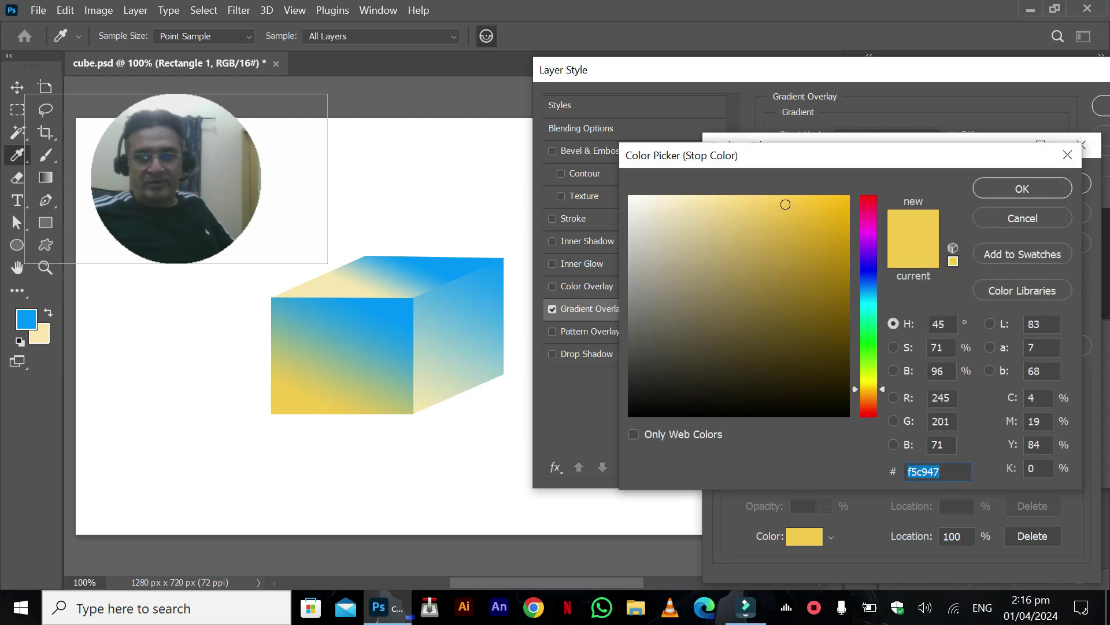
left_click(869, 273)
left_click_drag(833, 234, 842, 209)
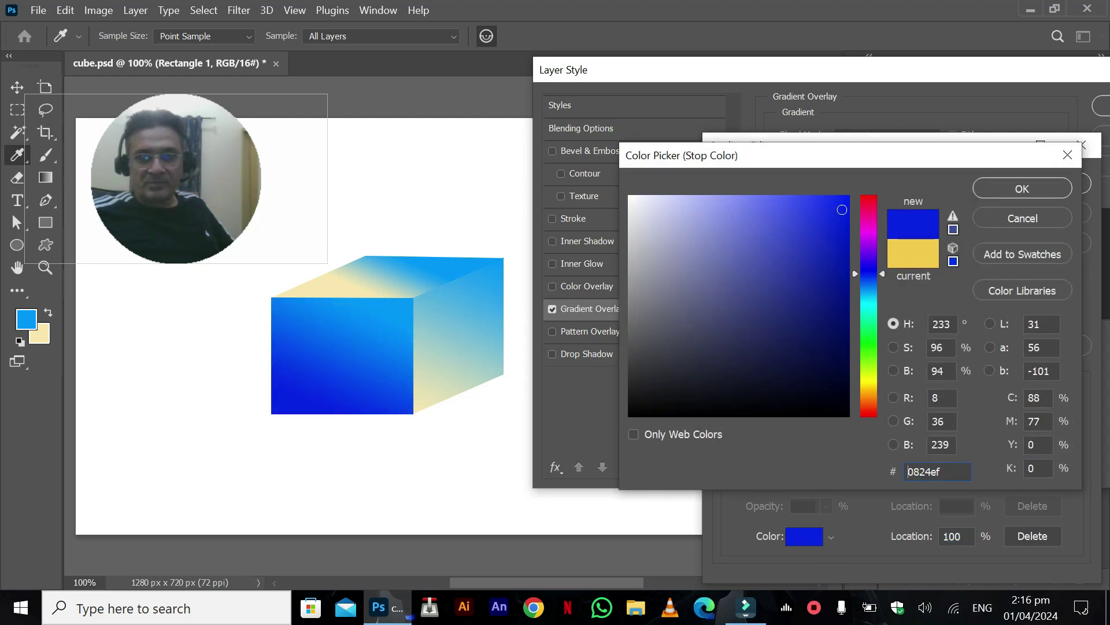
left_click(1023, 189)
left_click(1061, 183)
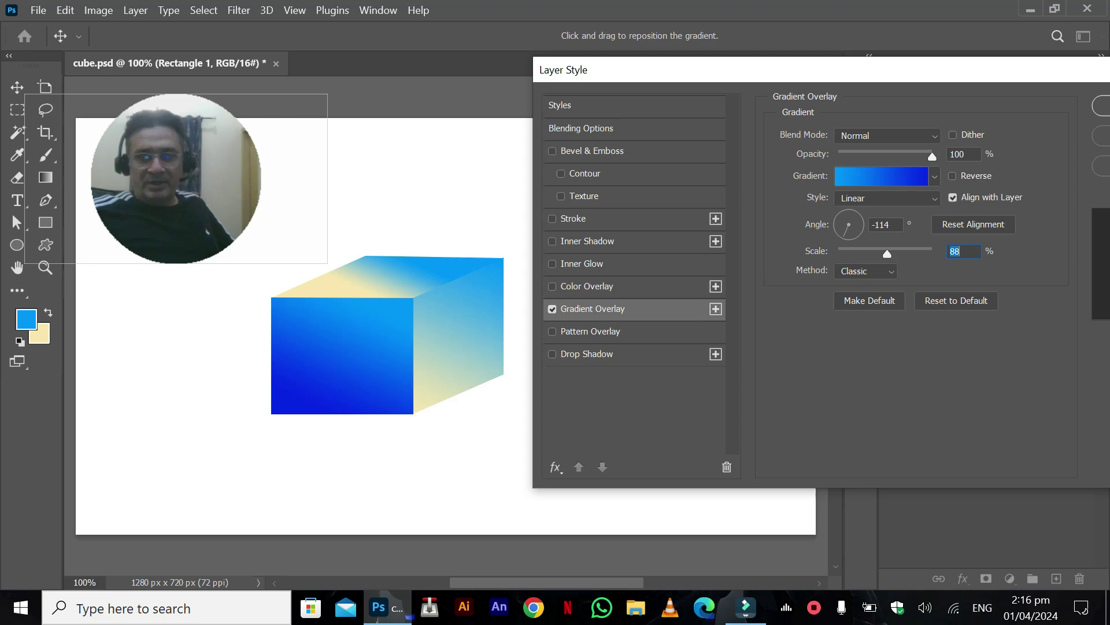
key("Return")
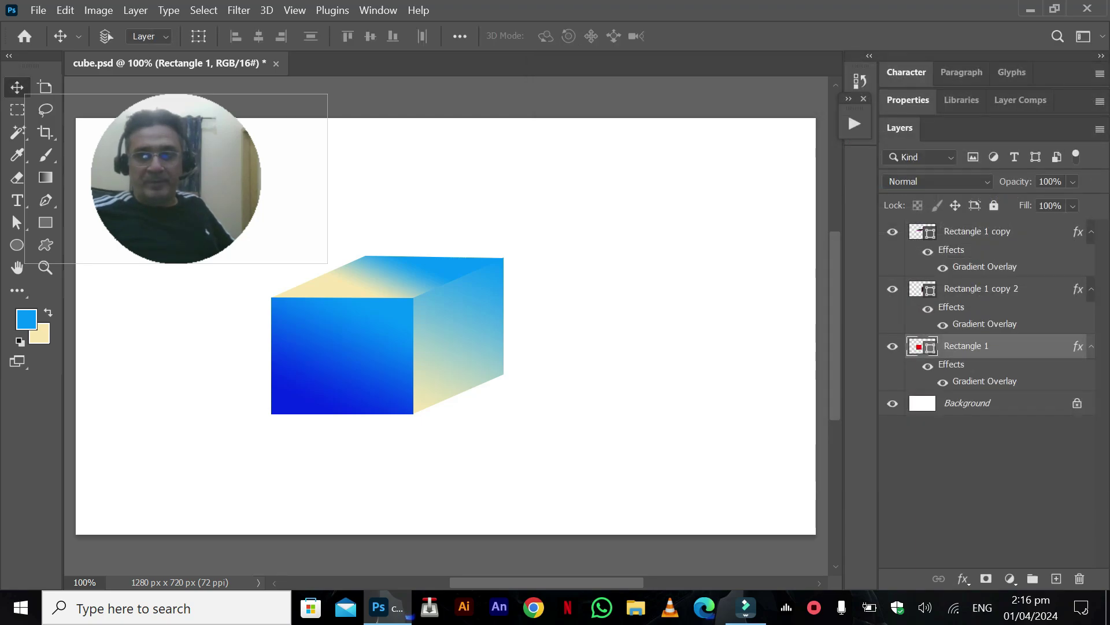
Copy Rectangle 1's layer style and paste it onto Rectangle 1 copy 2 and Rectangle 1 copy
right_click(973, 345)
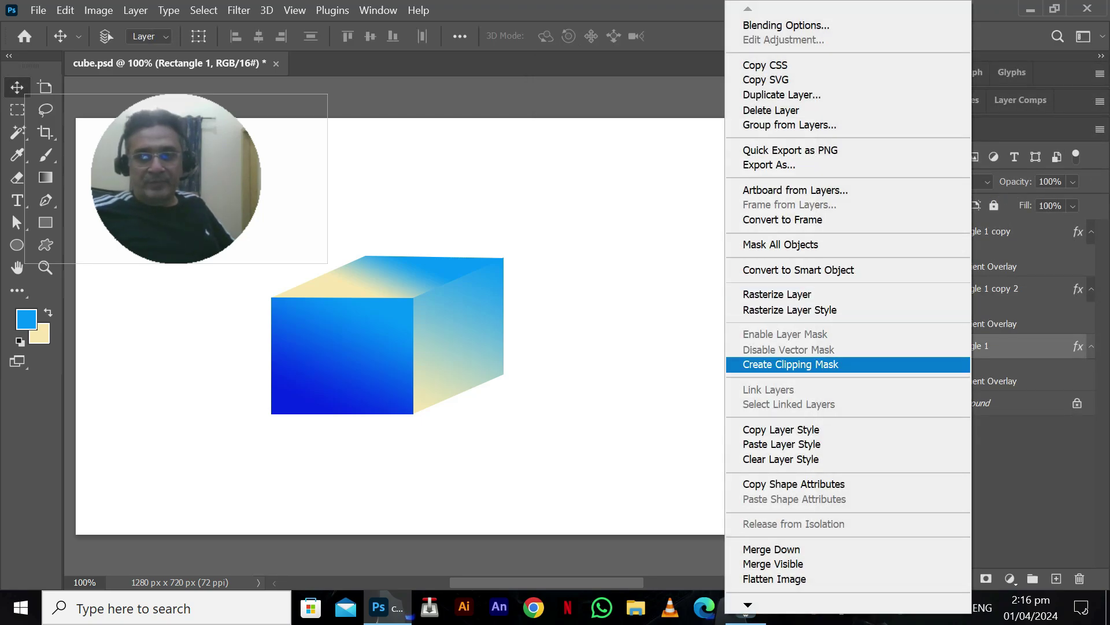
left_click(781, 429)
left_click(981, 288)
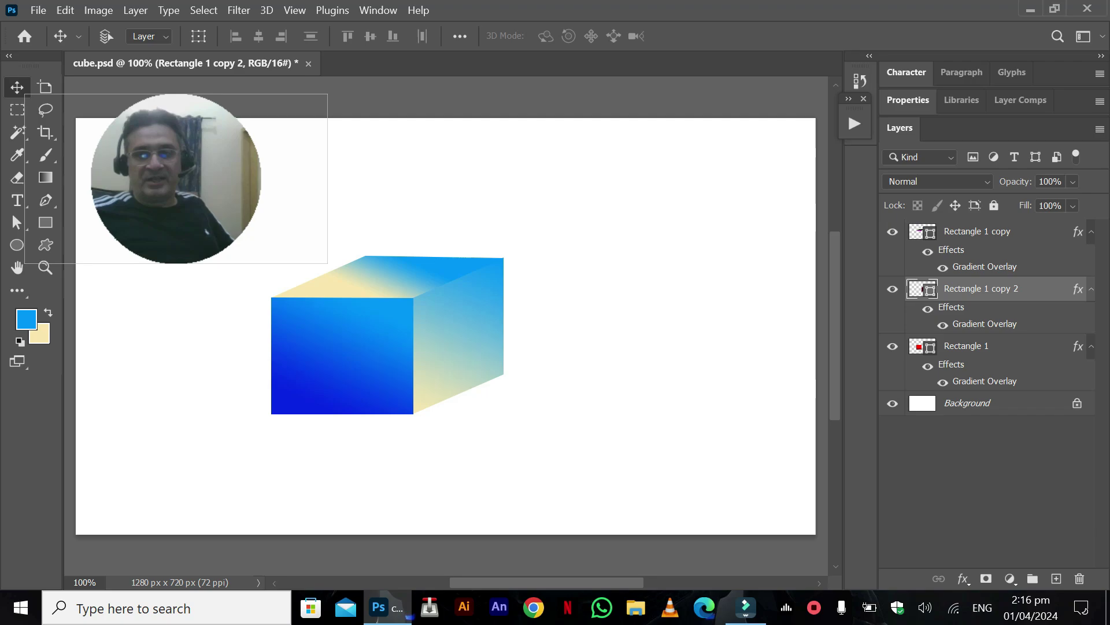
right_click(982, 288)
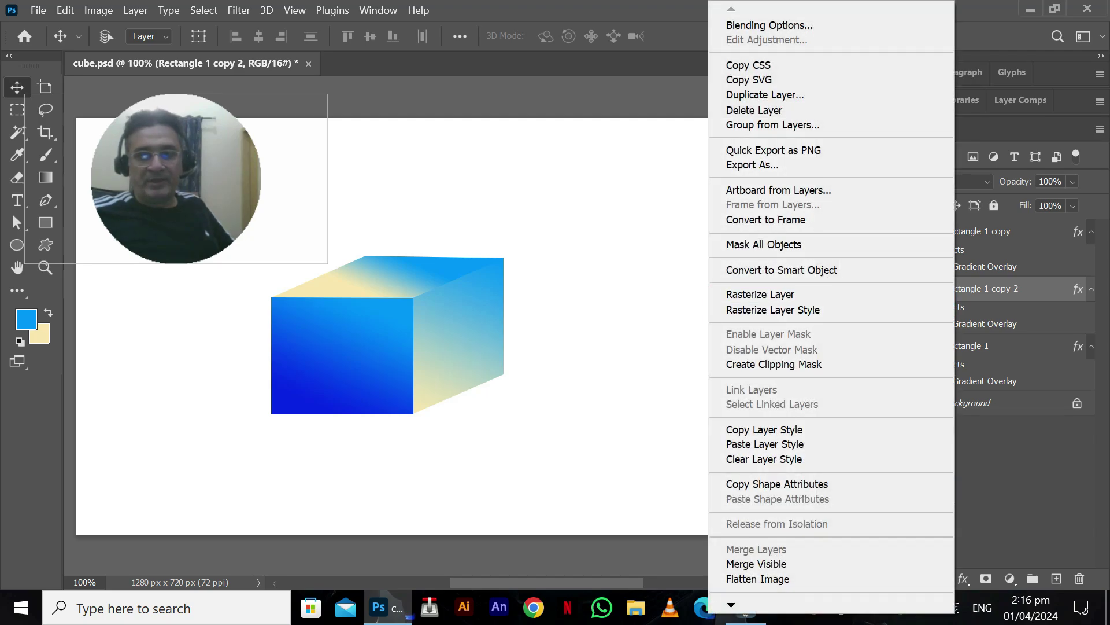
left_click(764, 444)
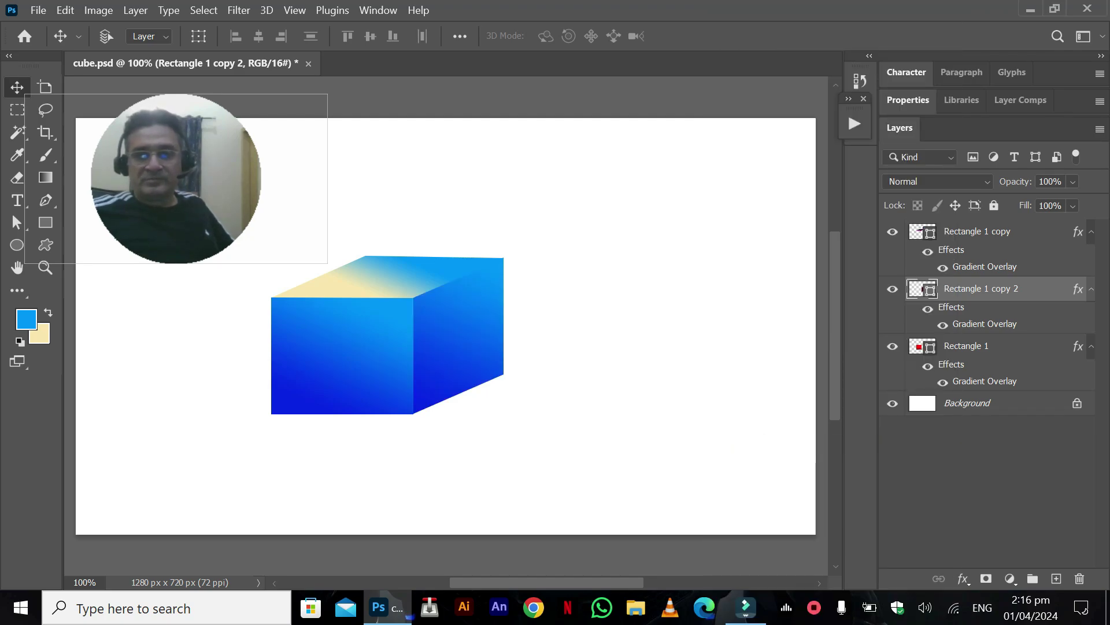
left_click(960, 232)
right_click(960, 231)
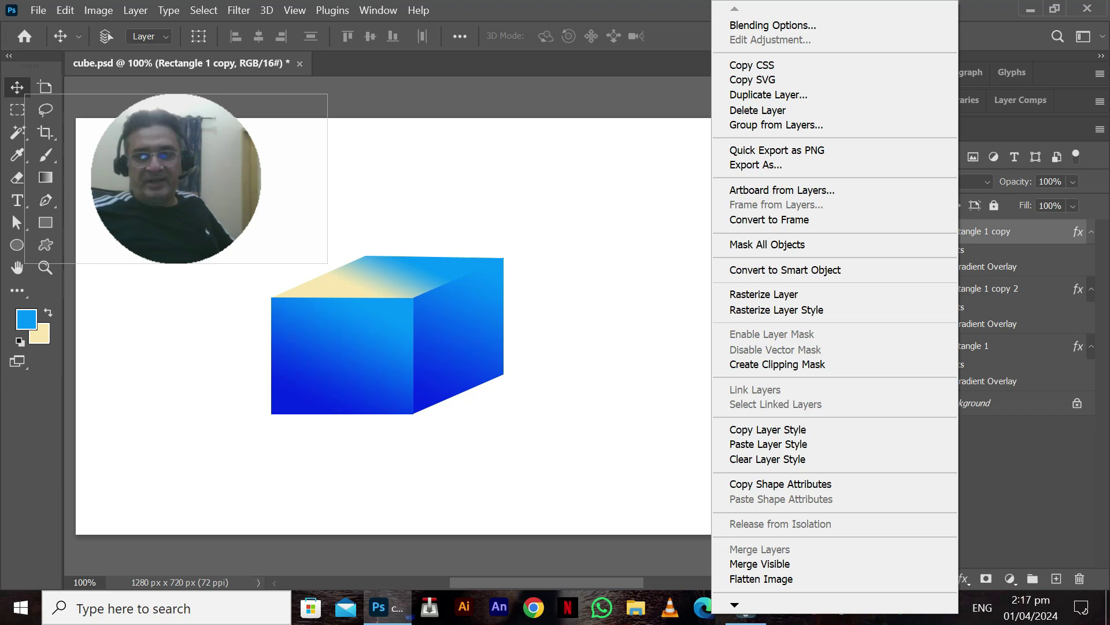
left_click(768, 444)
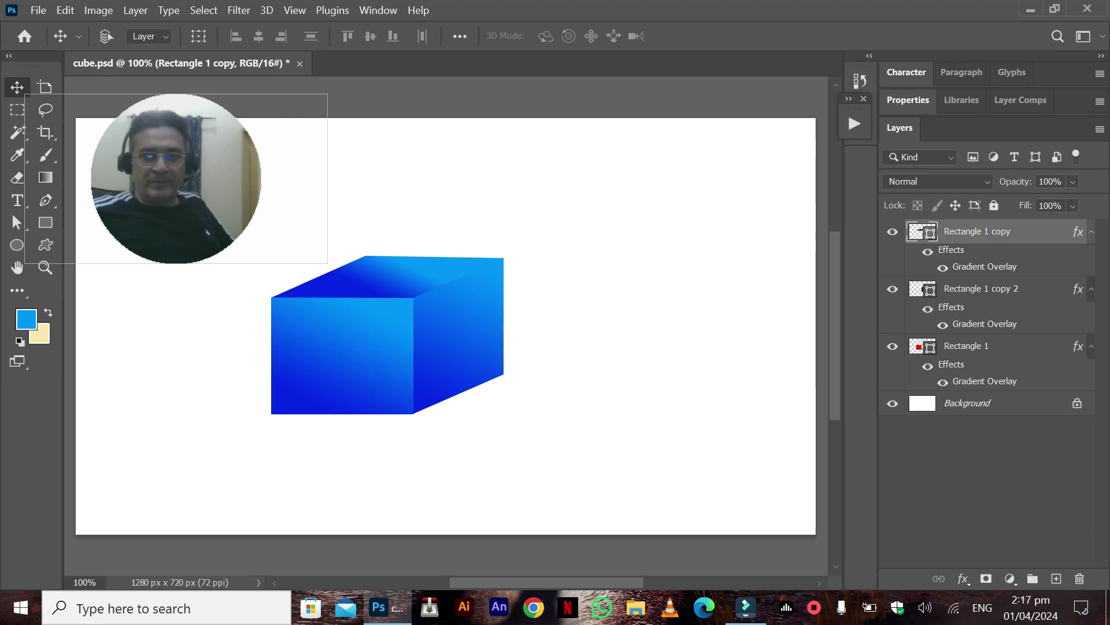
Try raising the top face's back corner point, undo it, and nudge the shifted face back down onto the cube's edges
mouse_move(376, 282)
left_mouse_down()
mouse_move(376, 254)
mouse_move(376, 279)
left_mouse_up()
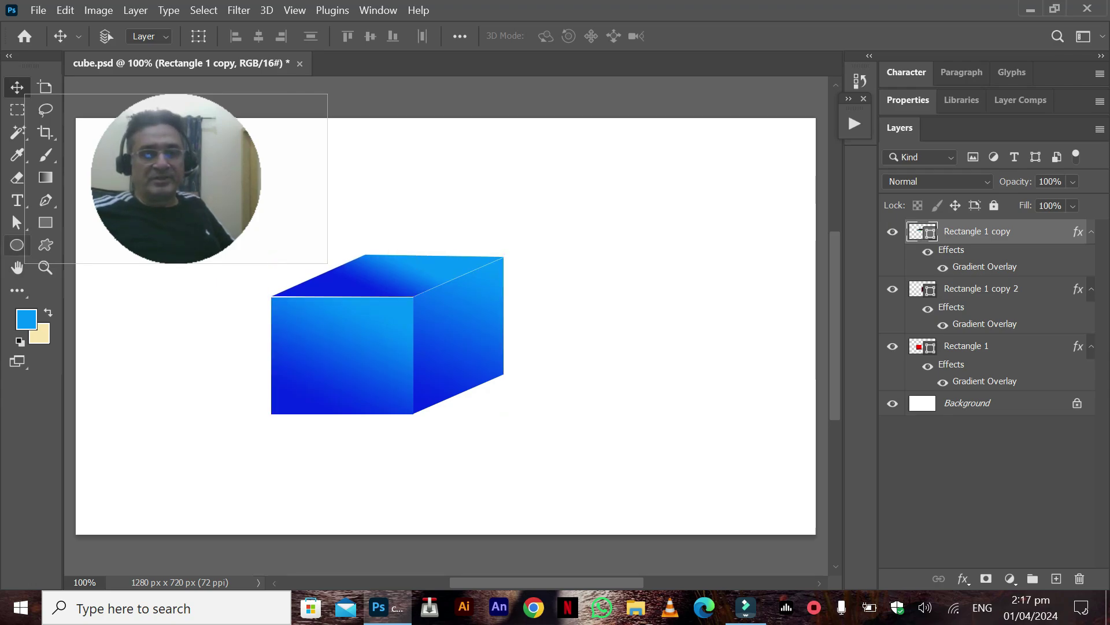
left_click(17, 223)
left_click_drag(176, 179, 669, 170)
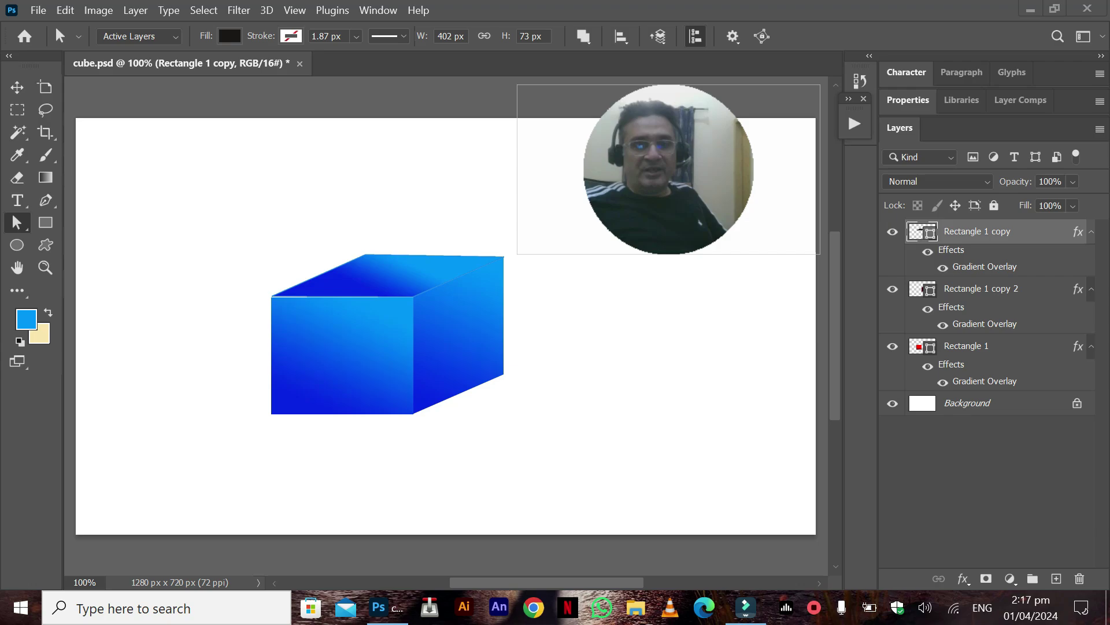
left_click_drag(320, 243, 371, 186)
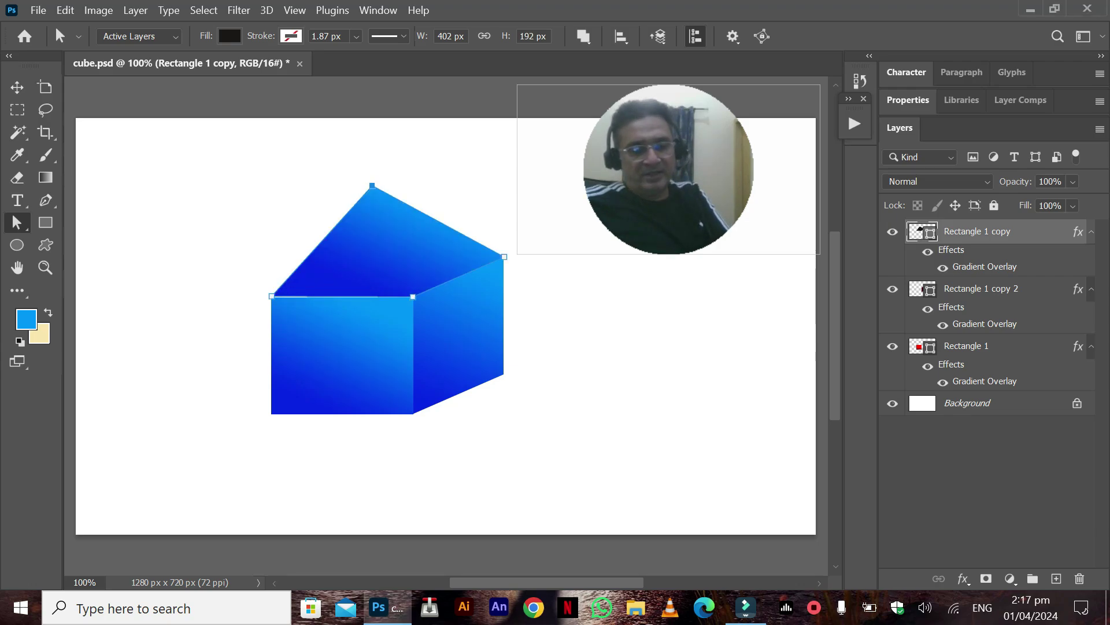
key("ctrl+z")
key("v")
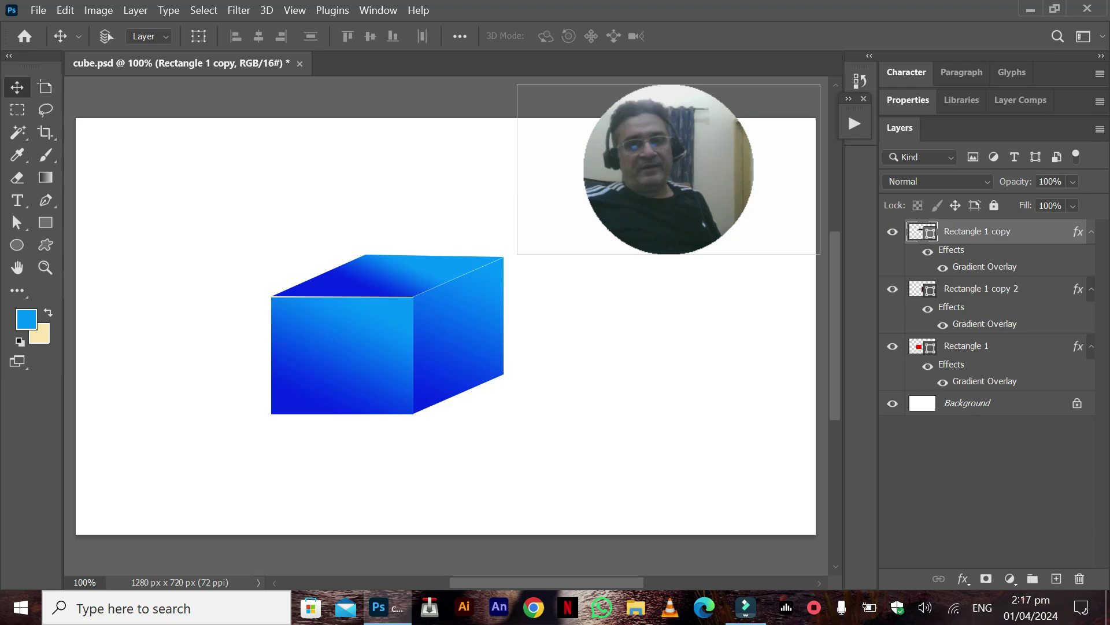
key("Down")
key("Down")
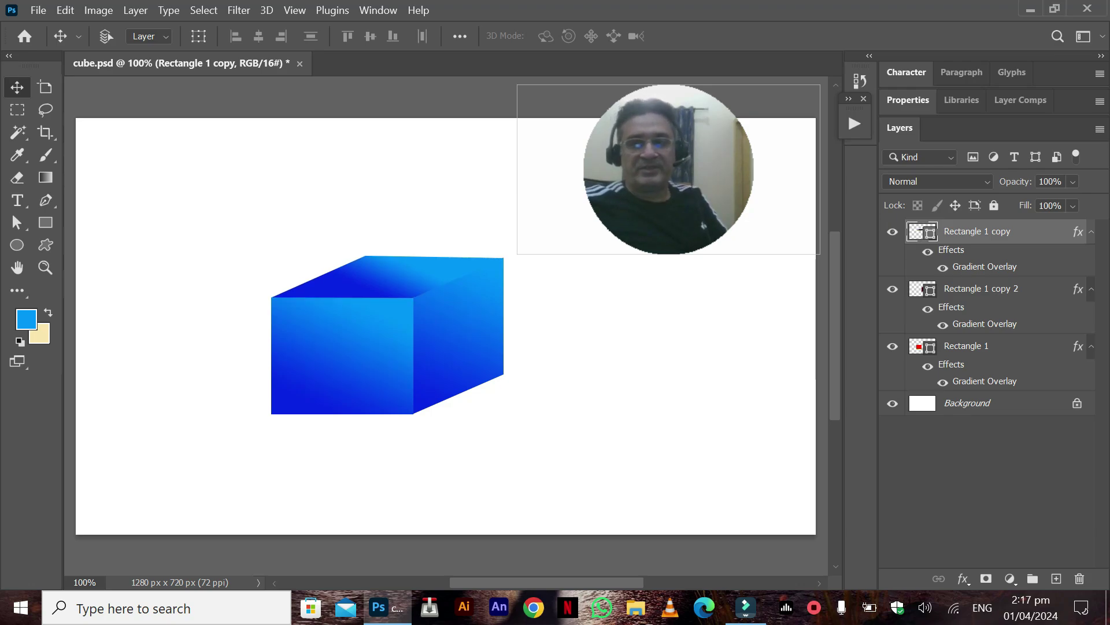
Select all three face layers, move the cube to the left part of the canvas, and activate the Rectangular Marquee tool
key("ctrl+alt+a")
left_click_drag(438, 292, 280, 275)
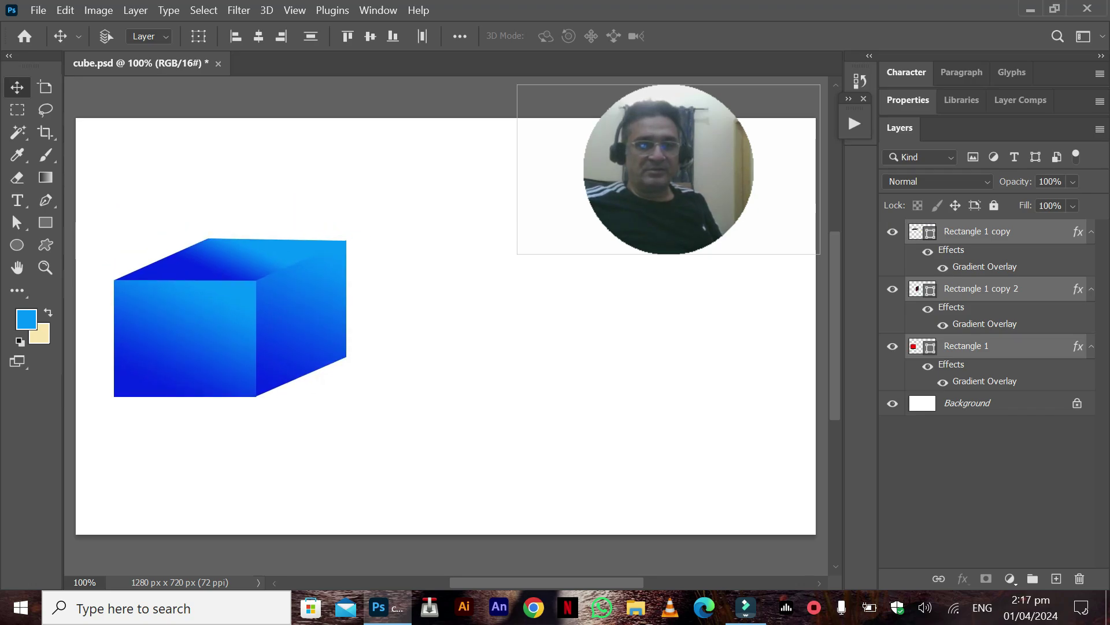
left_click(17, 110)
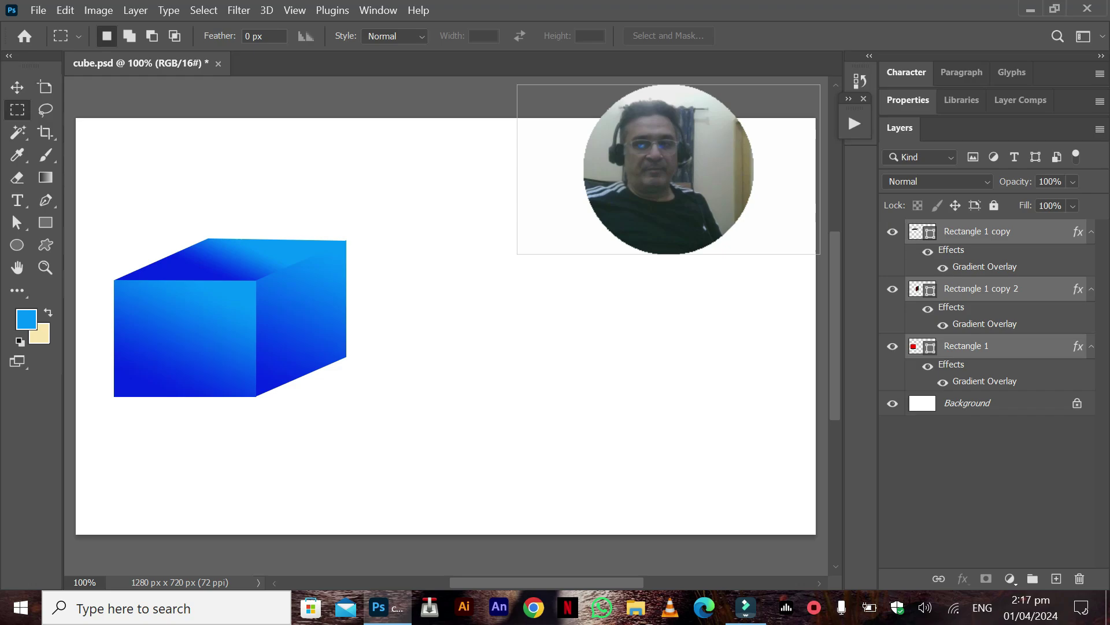
Create a new layer above Rectangle 1 copy and make a rectangular selection on the blank canvas beside the cube
left_click(977, 231)
left_click(1056, 578)
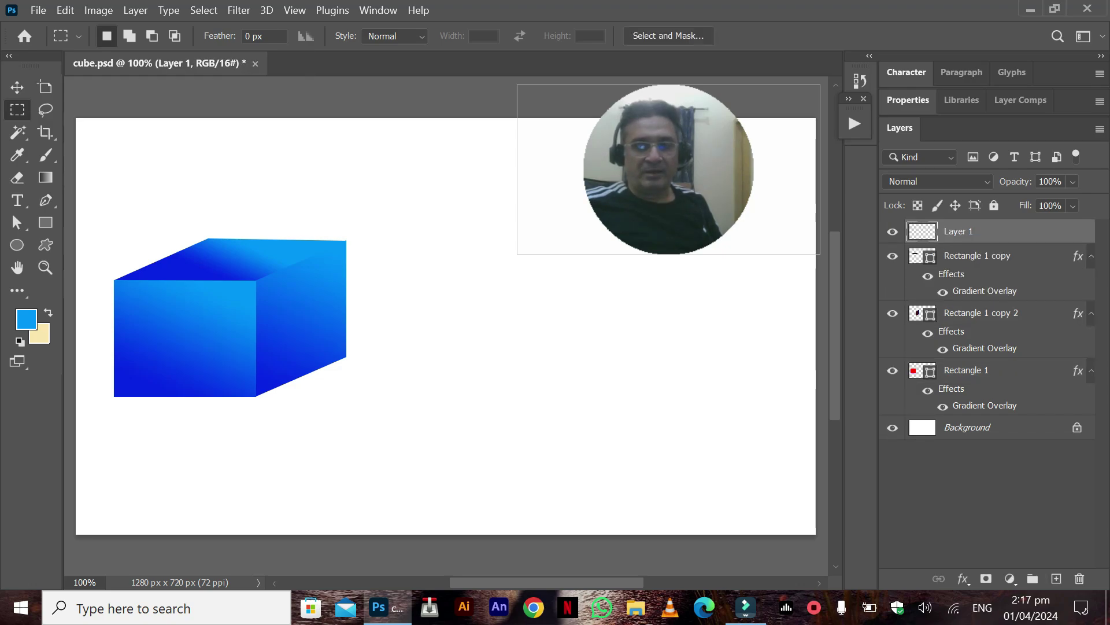
left_click_drag(443, 307, 627, 457)
Fill the selection with a blue-to-beige radial gradient, and apply the same gradient again as a linear one
left_click(45, 177)
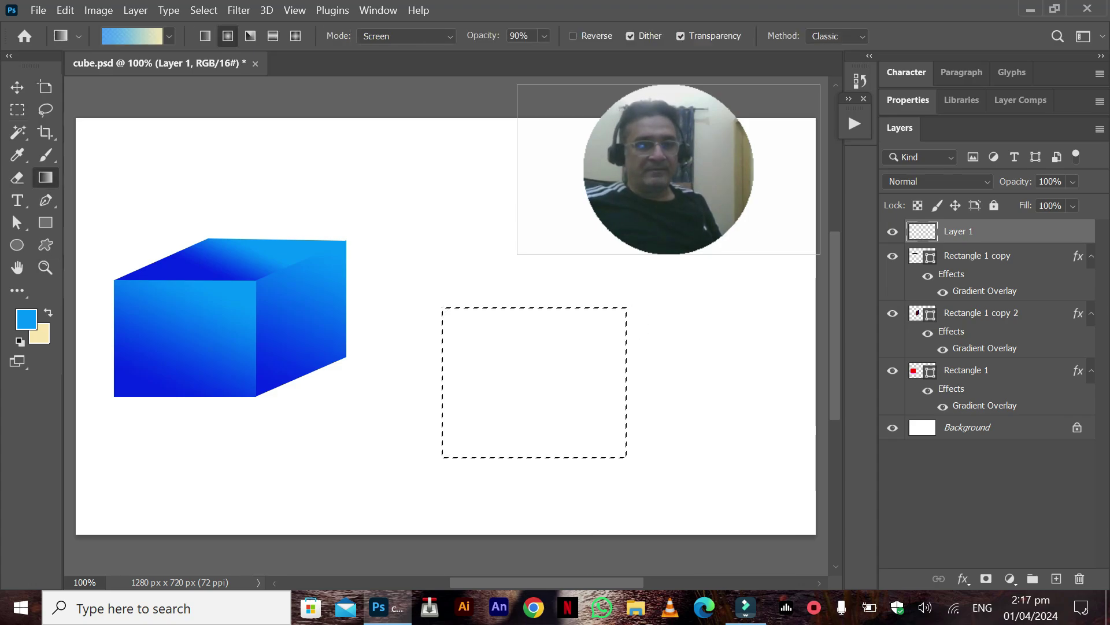
left_click(169, 36)
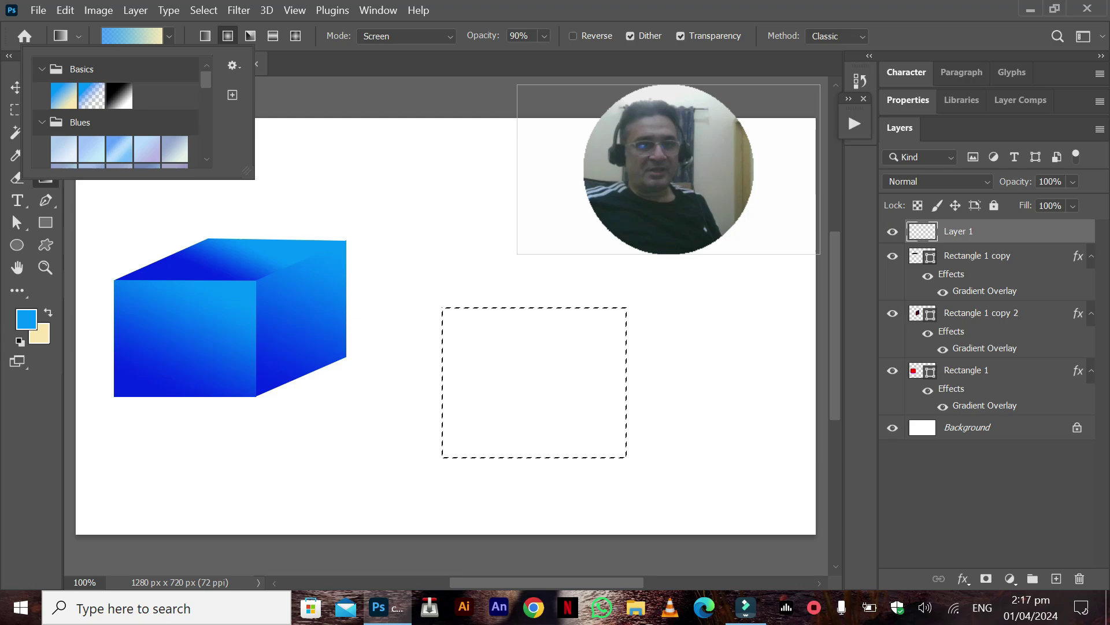
key("Escape")
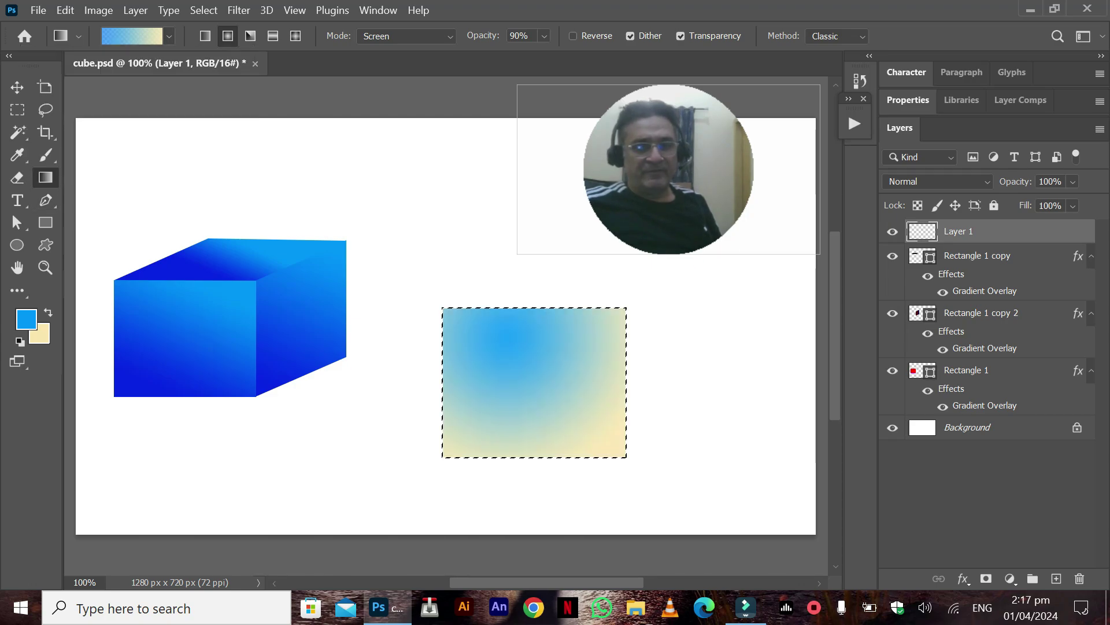
left_click_drag(491, 310, 625, 518)
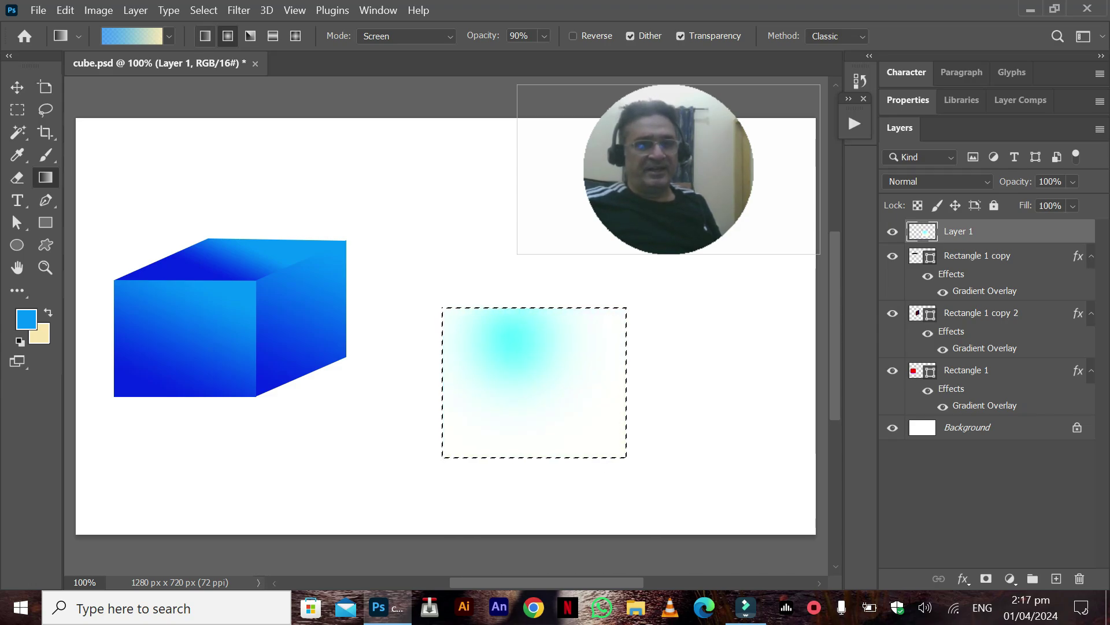
left_click(205, 36)
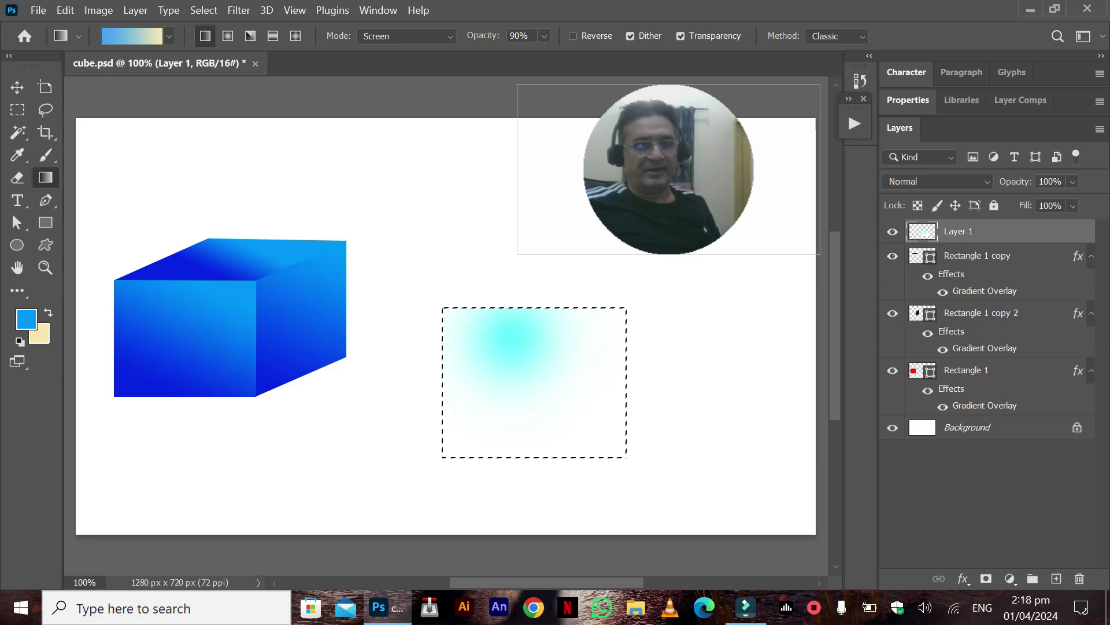
left_click_drag(546, 442, 515, 318)
Choose the Black, White gradient preset, check its color and opacity stops, and draw it as a linear gradient inside the selection
left_click(169, 36)
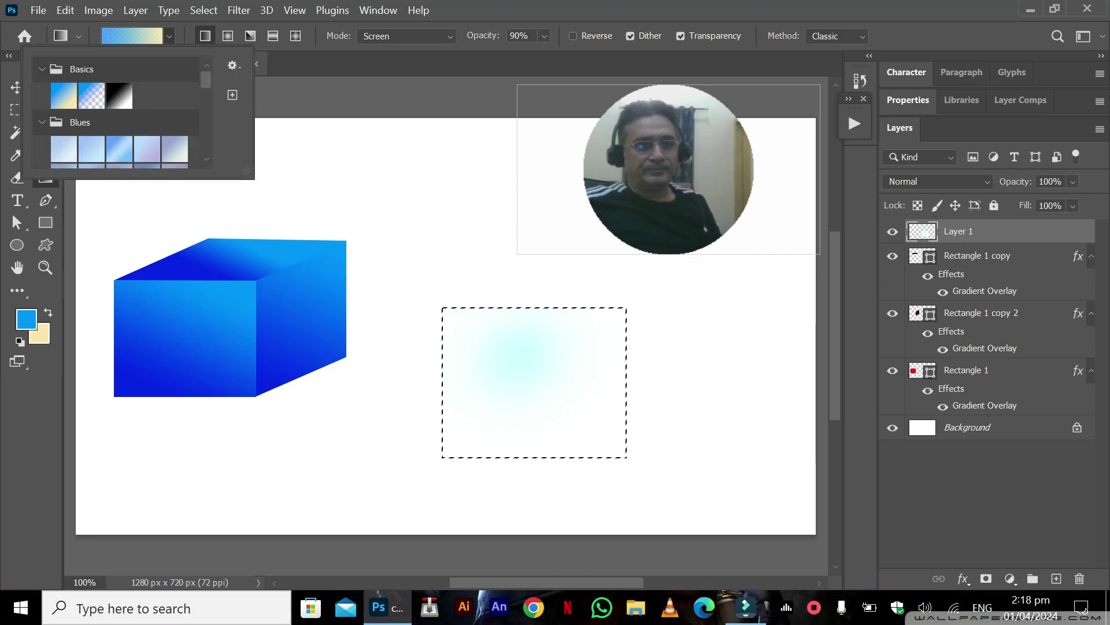
left_click(91, 95)
left_click(119, 95)
left_click(169, 36)
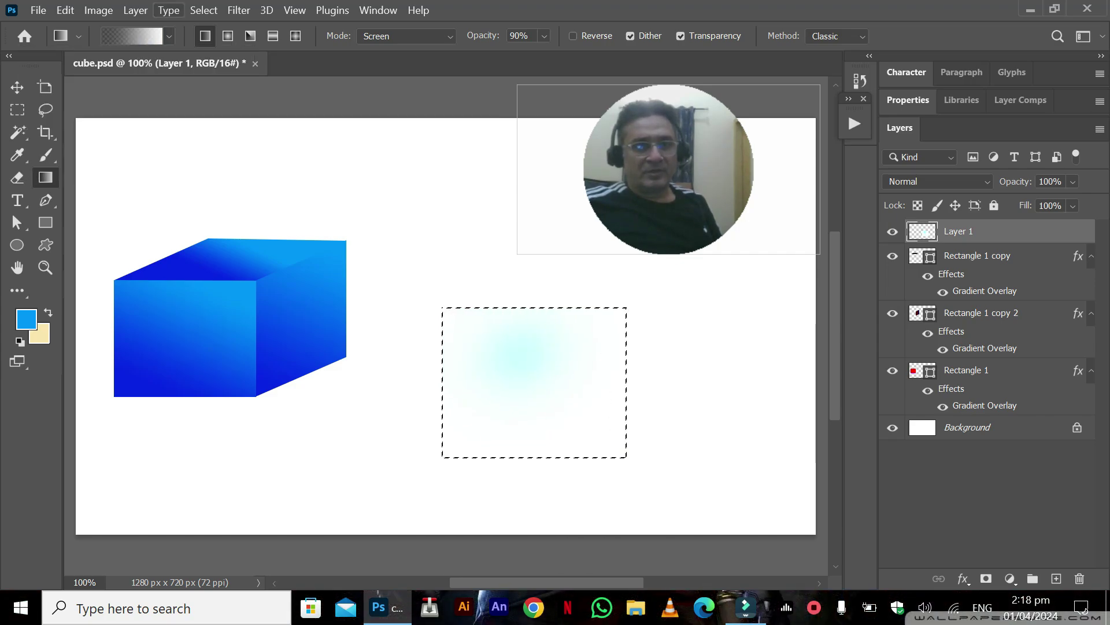
left_click(131, 36)
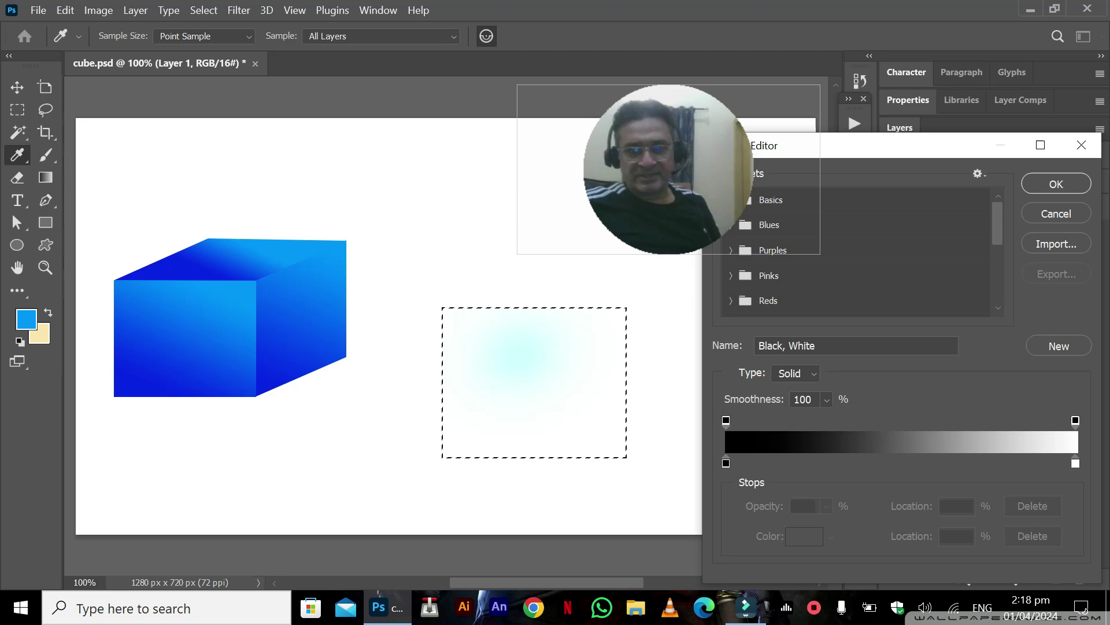
left_click(726, 464)
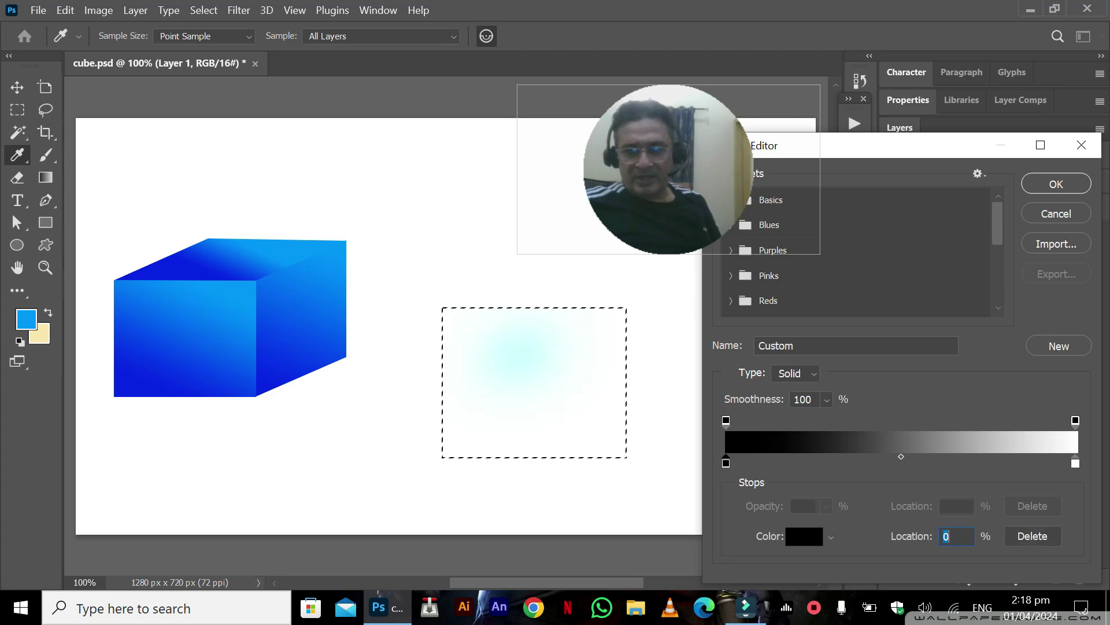
left_click(1076, 421)
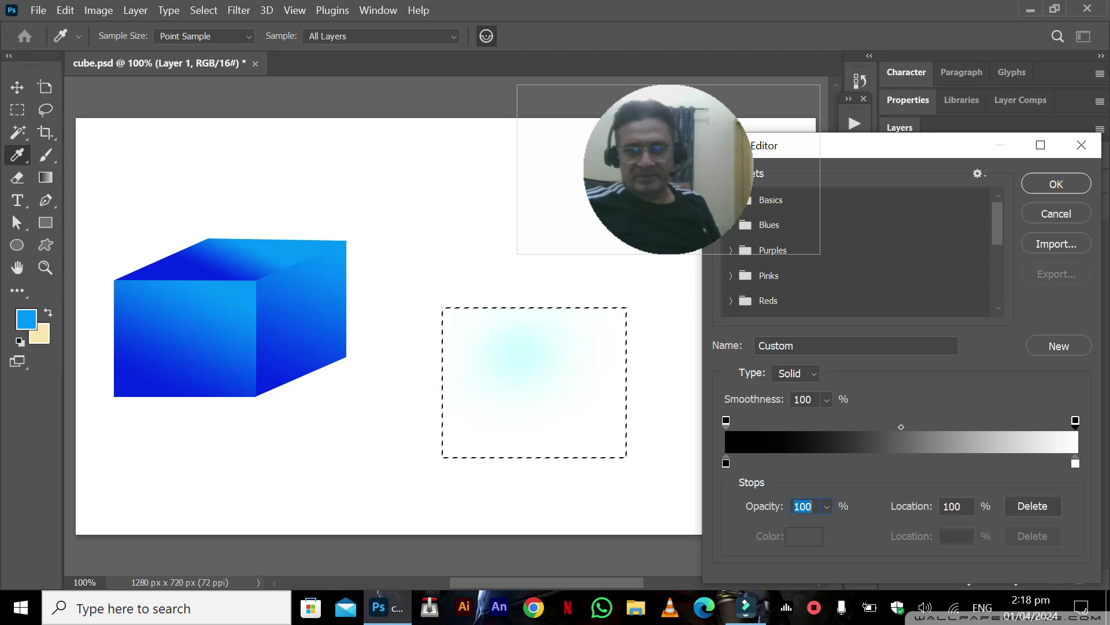
key("Return")
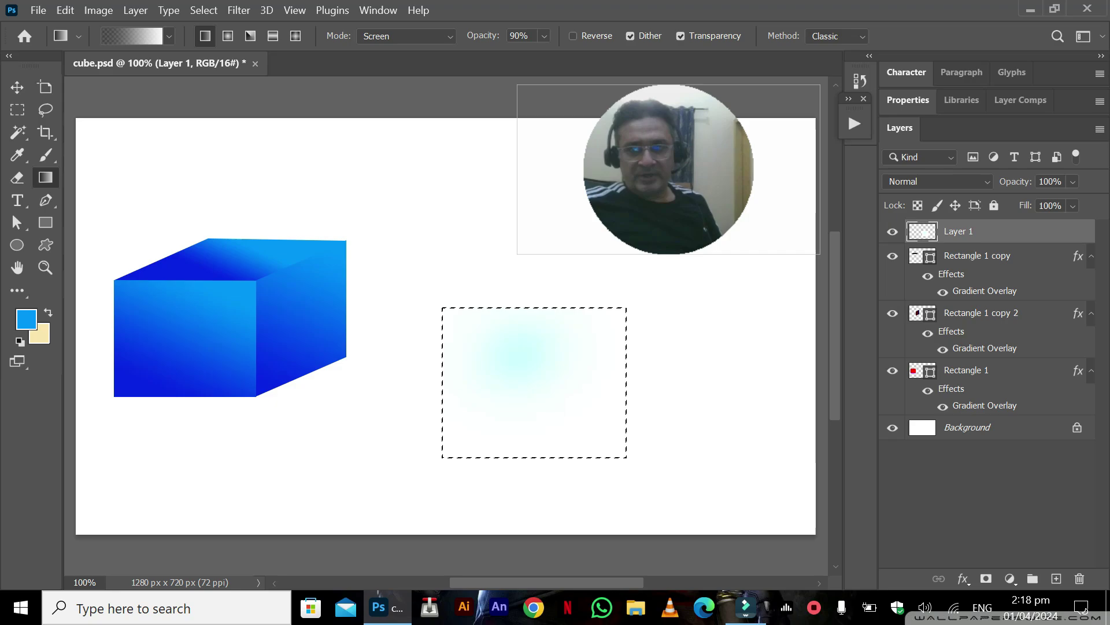
left_click_drag(561, 430, 569, 378)
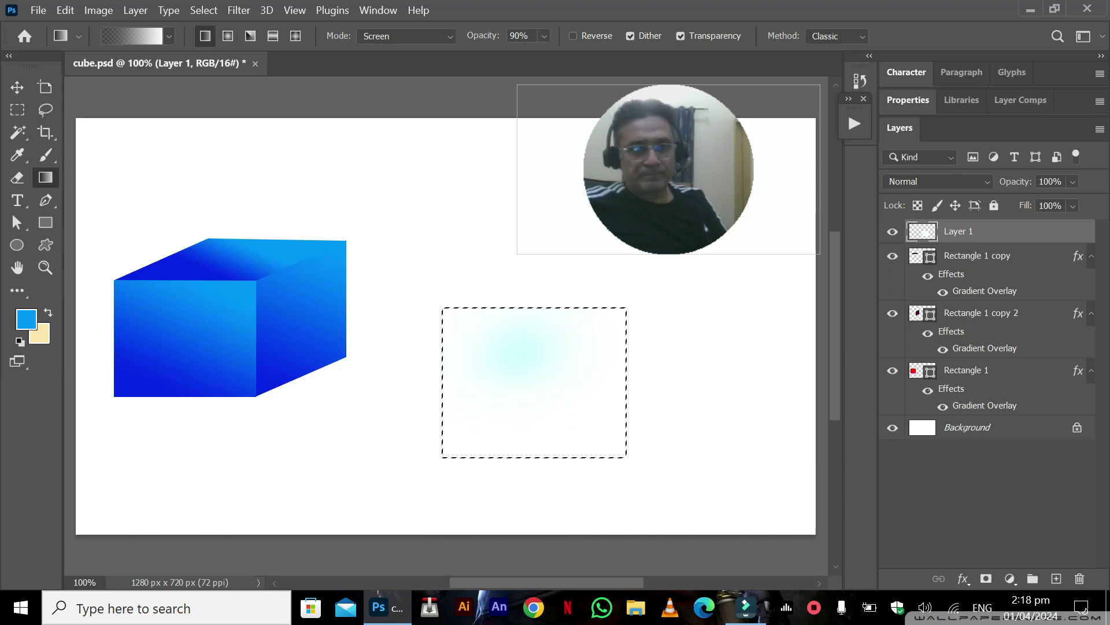
left_click(98, 10)
mouse_move(116, 27)
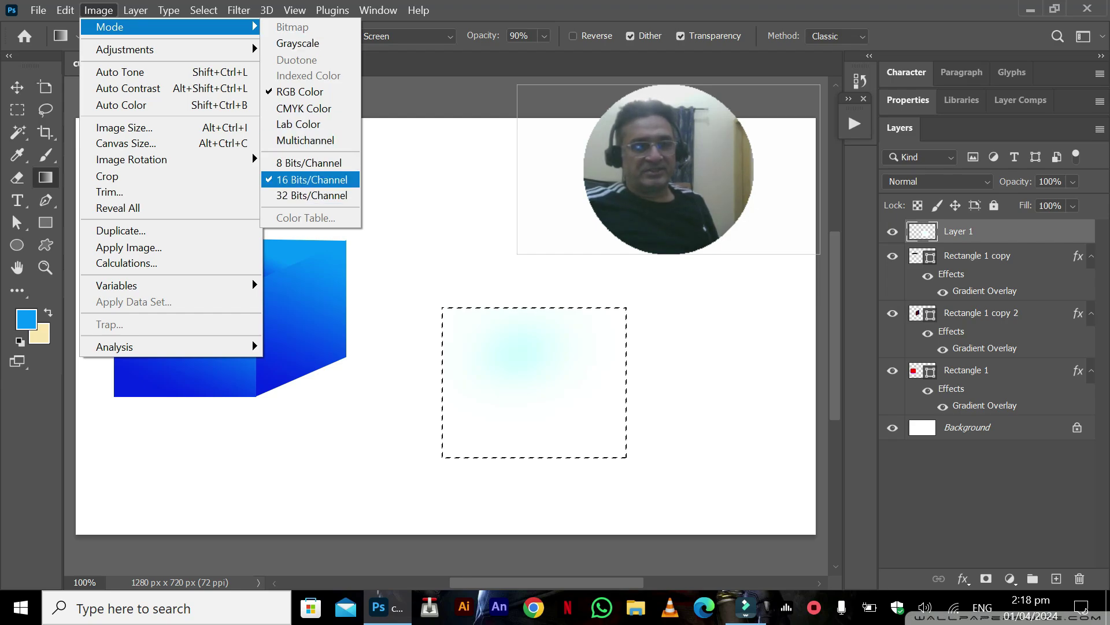
left_click(18, 244)
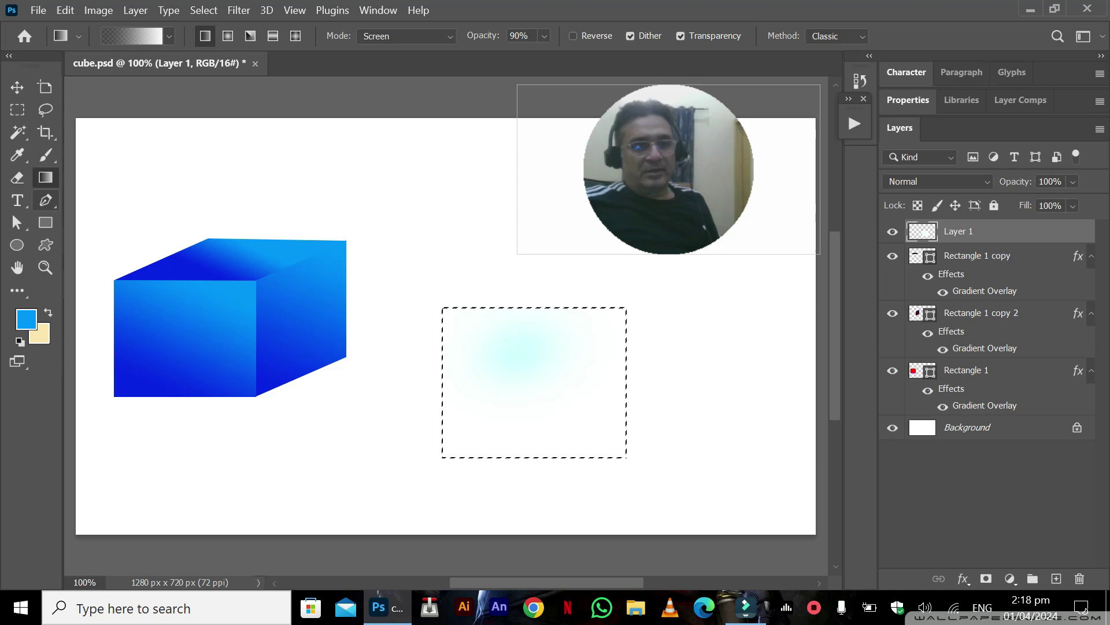
right_click(46, 201)
left_click(45, 200)
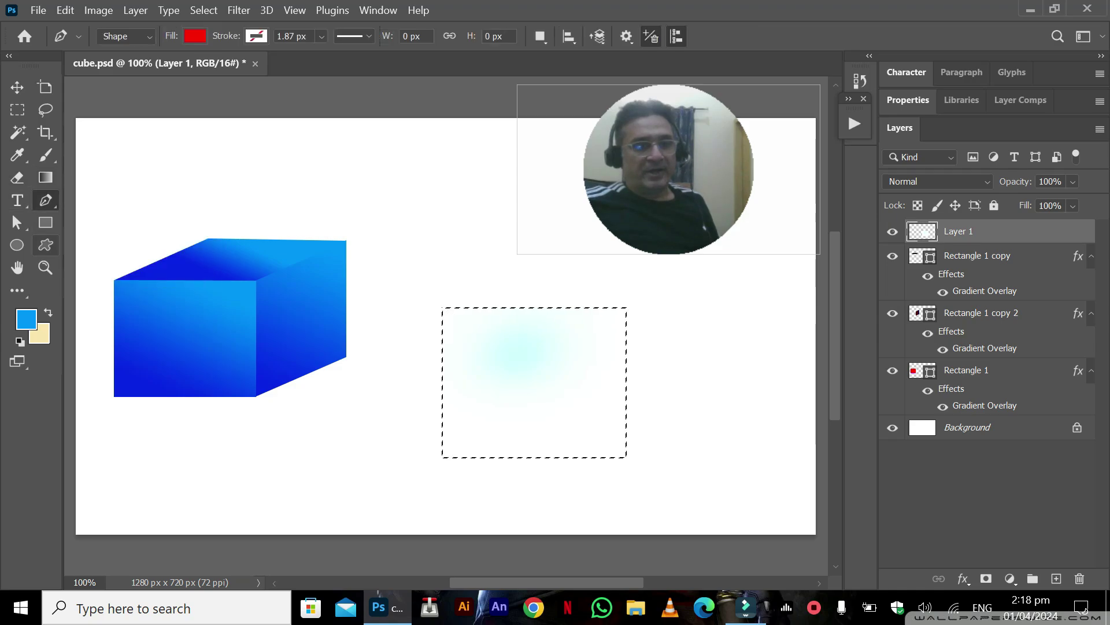
left_click(17, 222)
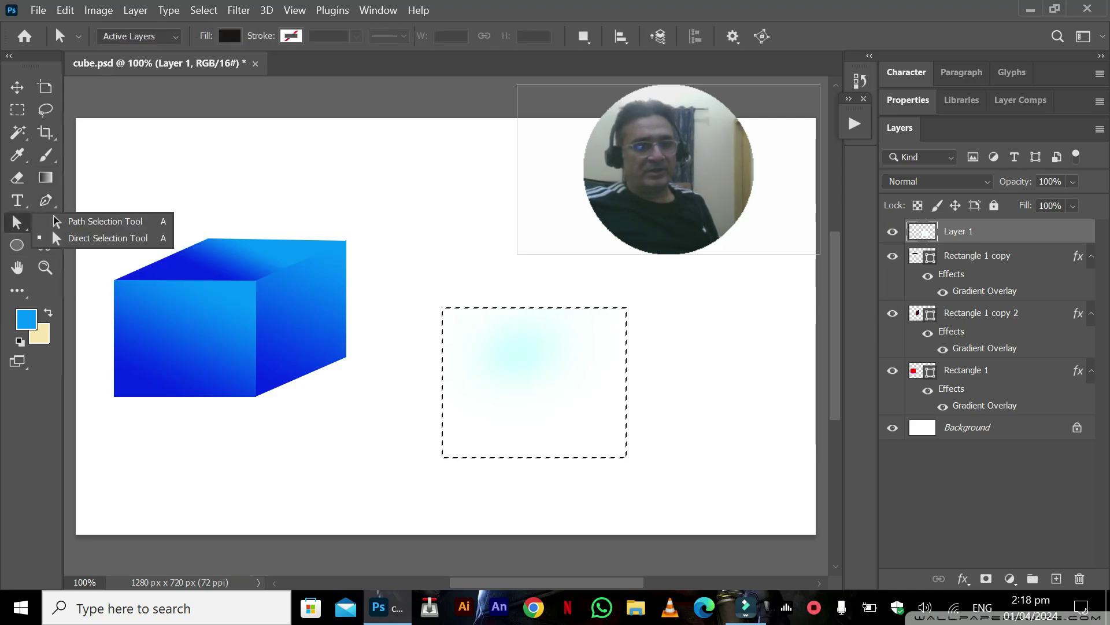
left_click(56, 221)
left_click(45, 155)
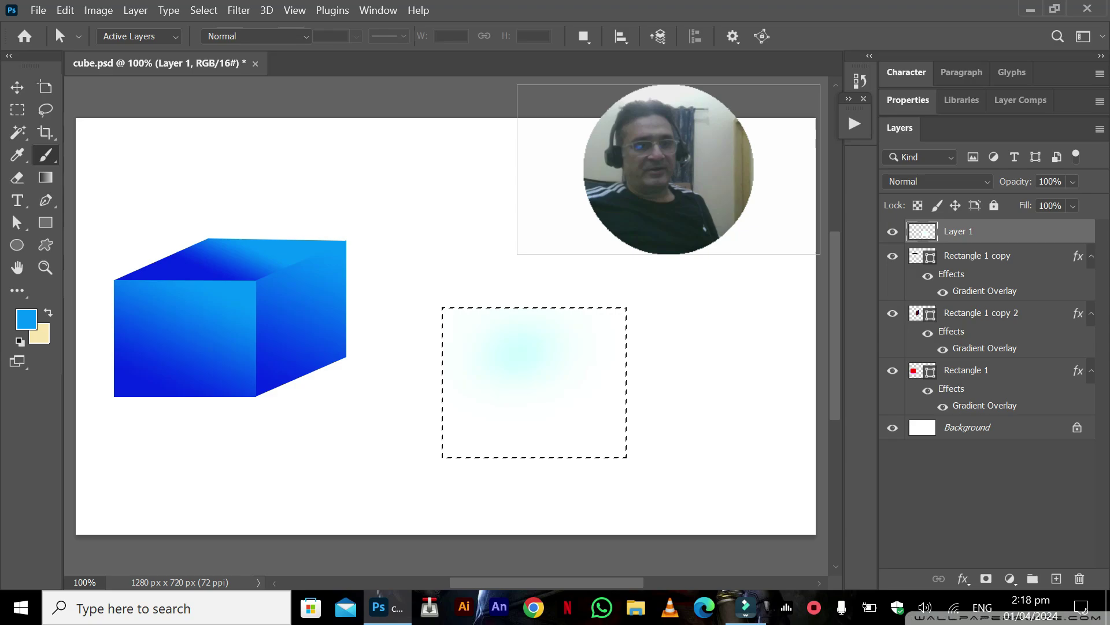
left_click(46, 154)
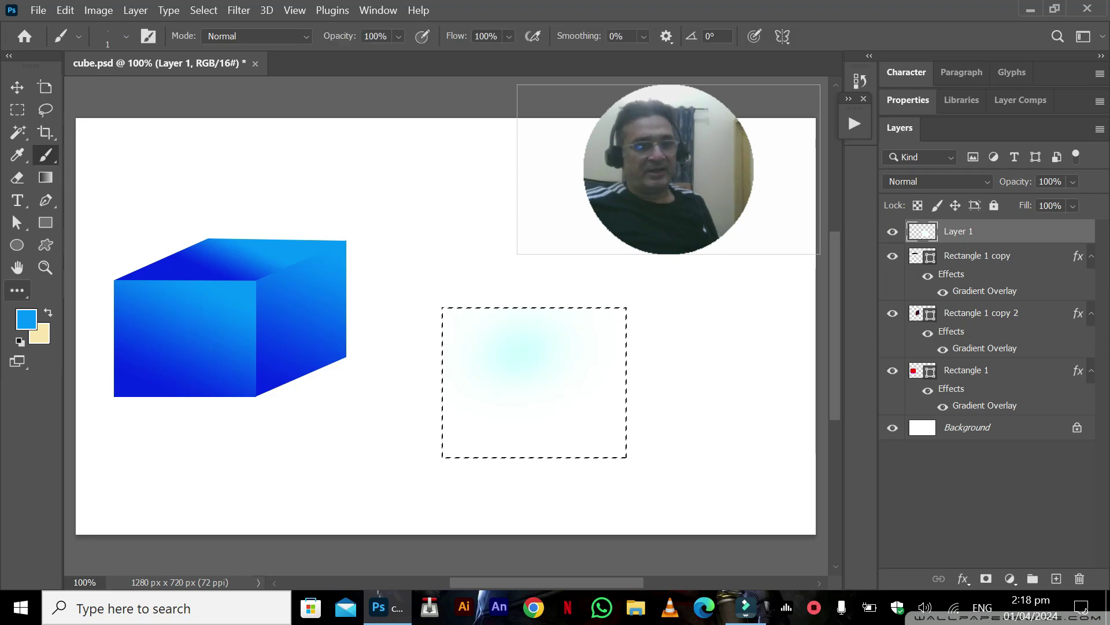
left_click(17, 291)
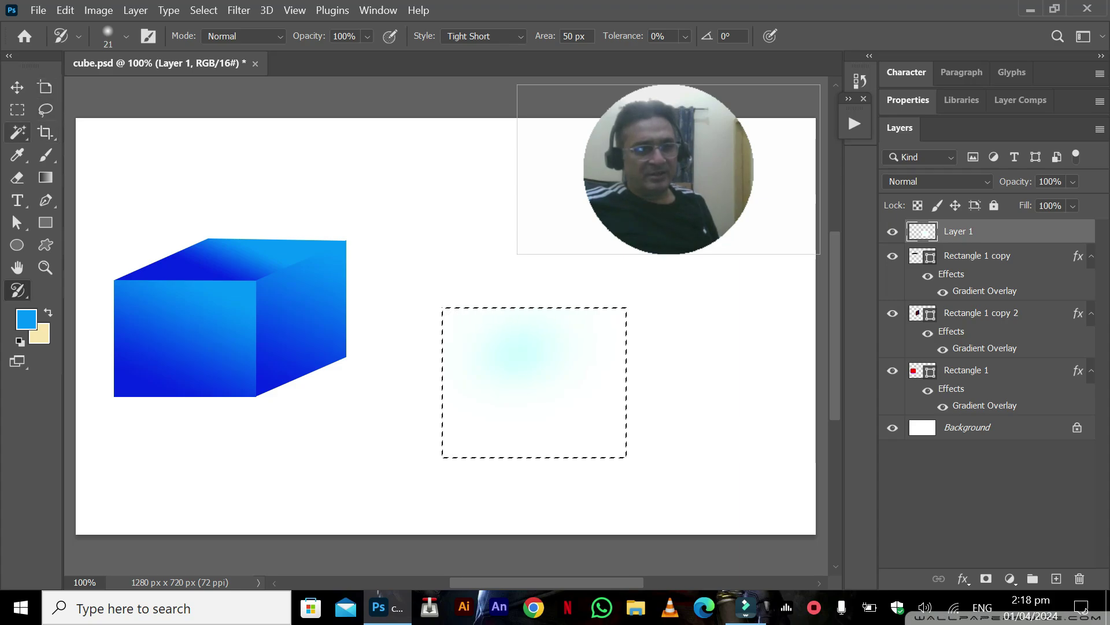
Fill the rectangular selection on Layer 1 with the beige background color and deselect it
left_click(45, 177)
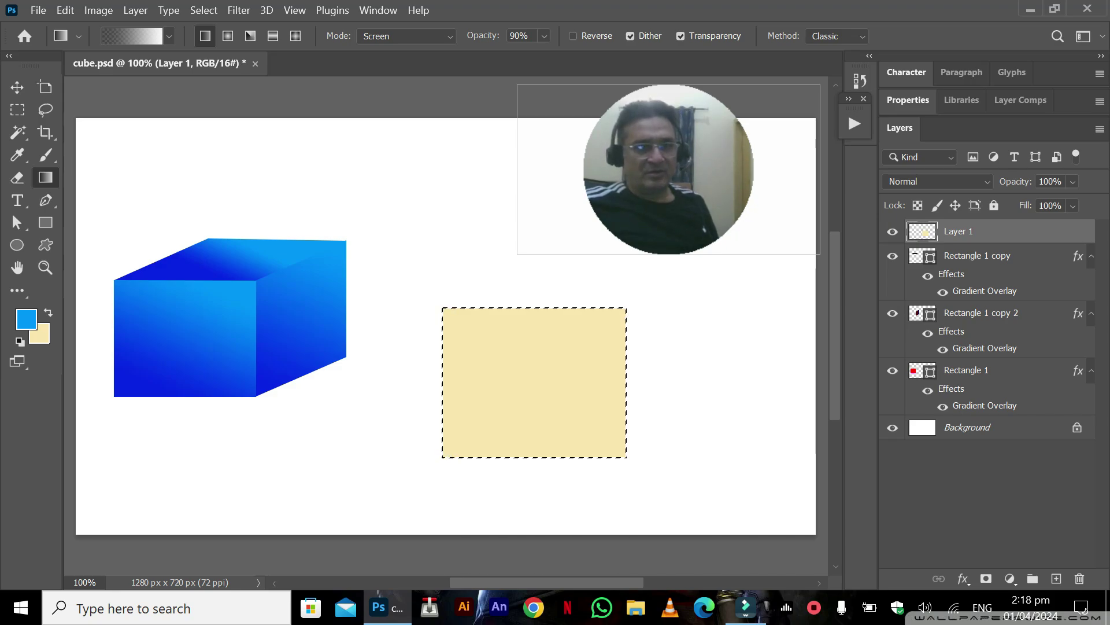
left_click(79, 36)
left_click(79, 36)
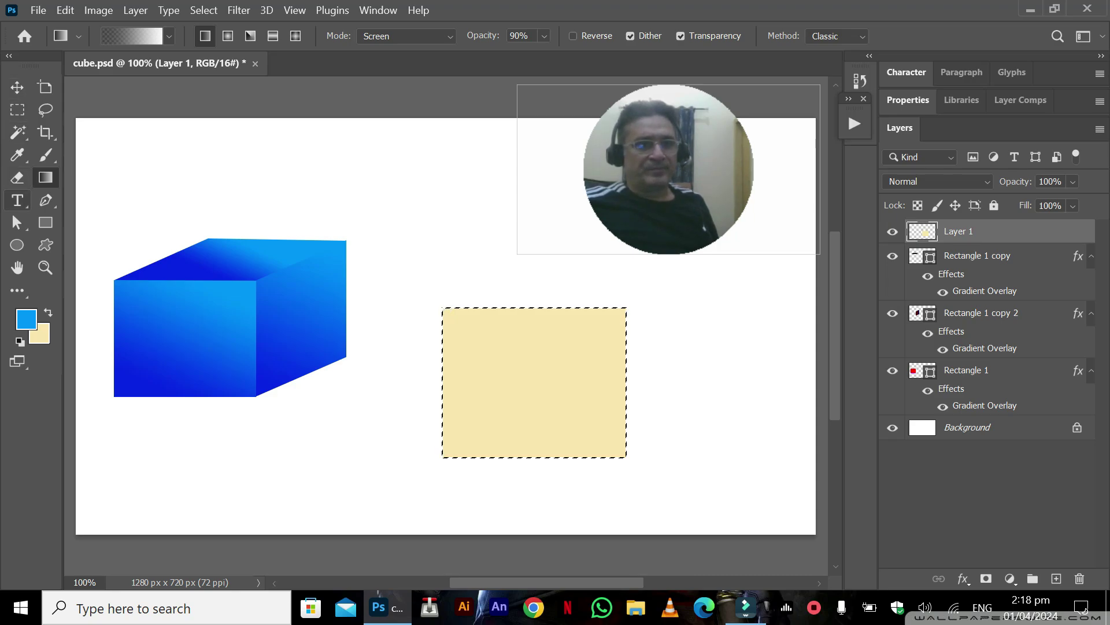
left_click(18, 109)
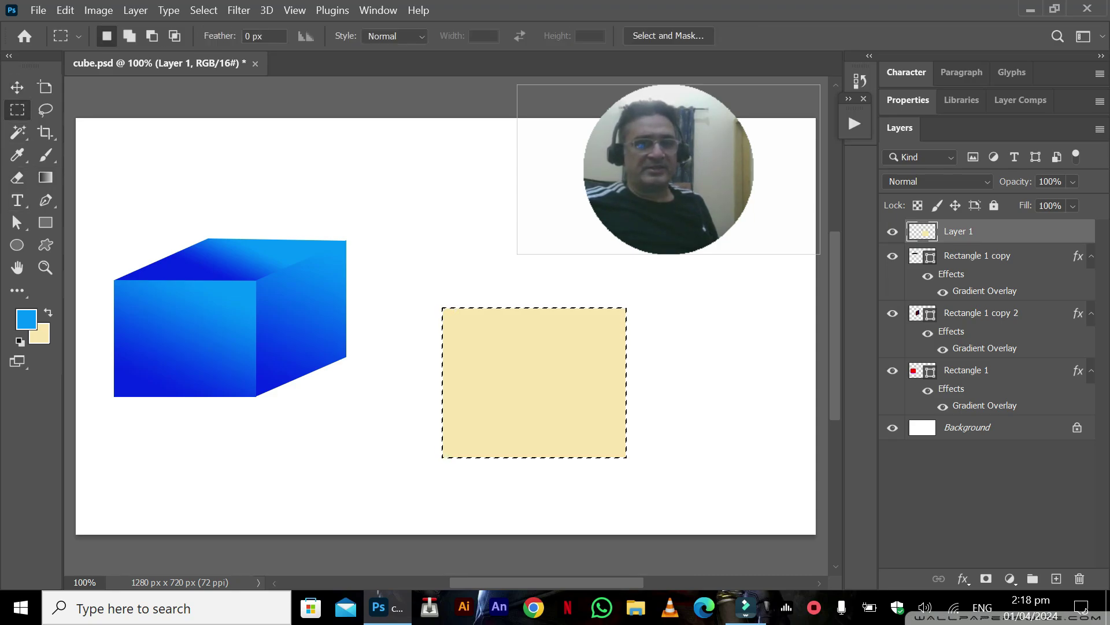
key("ctrl+d")
Cut the upper-left and lower-right corner areas out of the beige rectangle using rectangular selections
left_click_drag(409, 280, 522, 365)
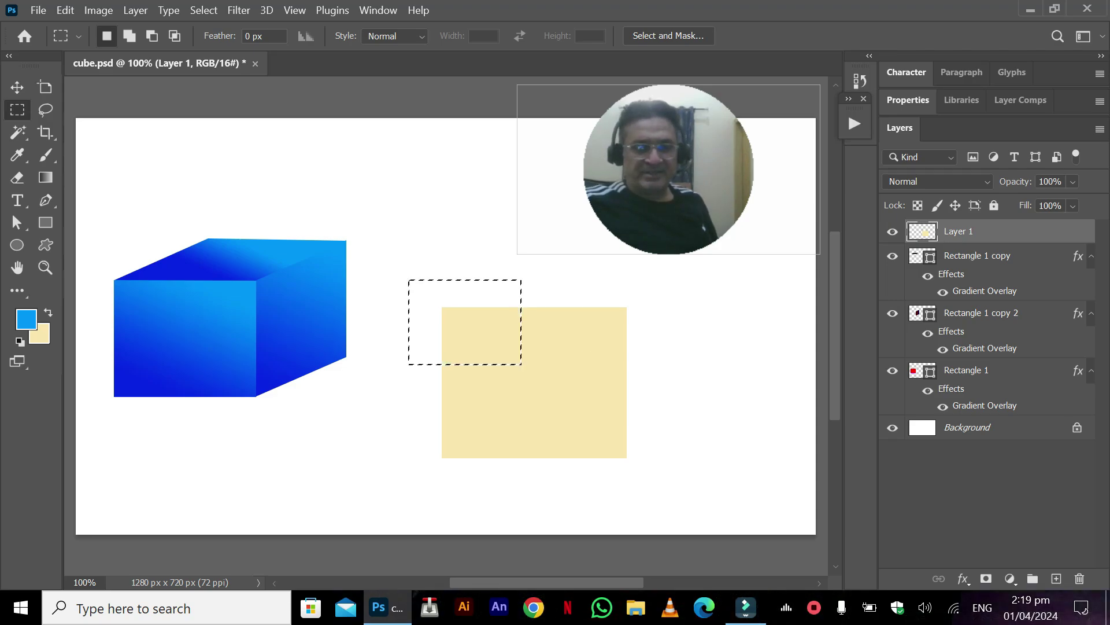
key("Delete")
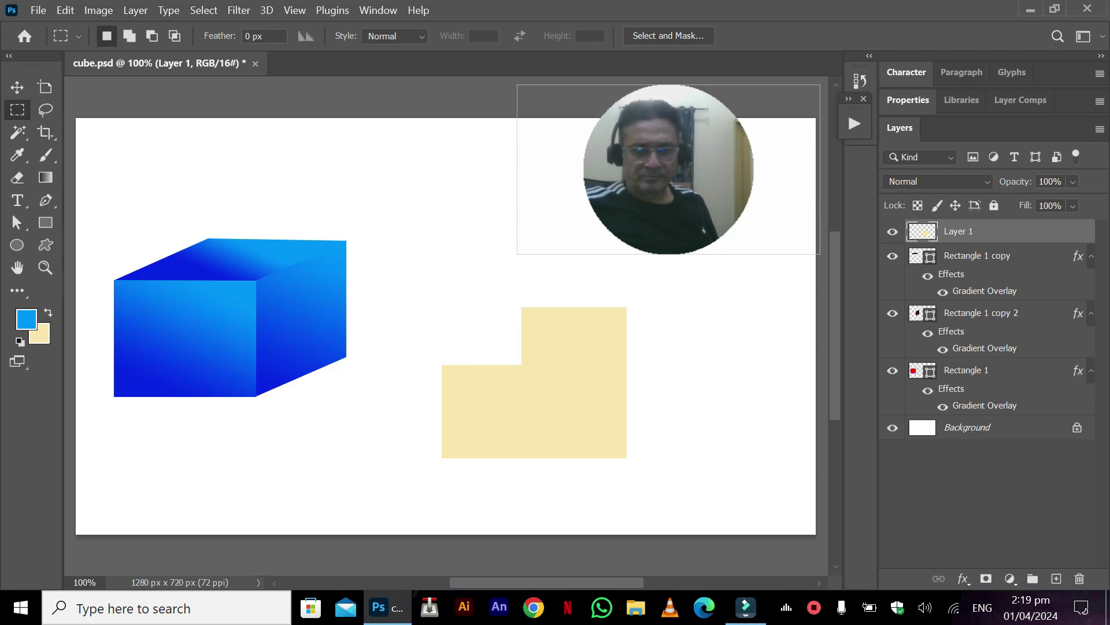
left_click_drag(673, 498, 539, 379)
key("Delete")
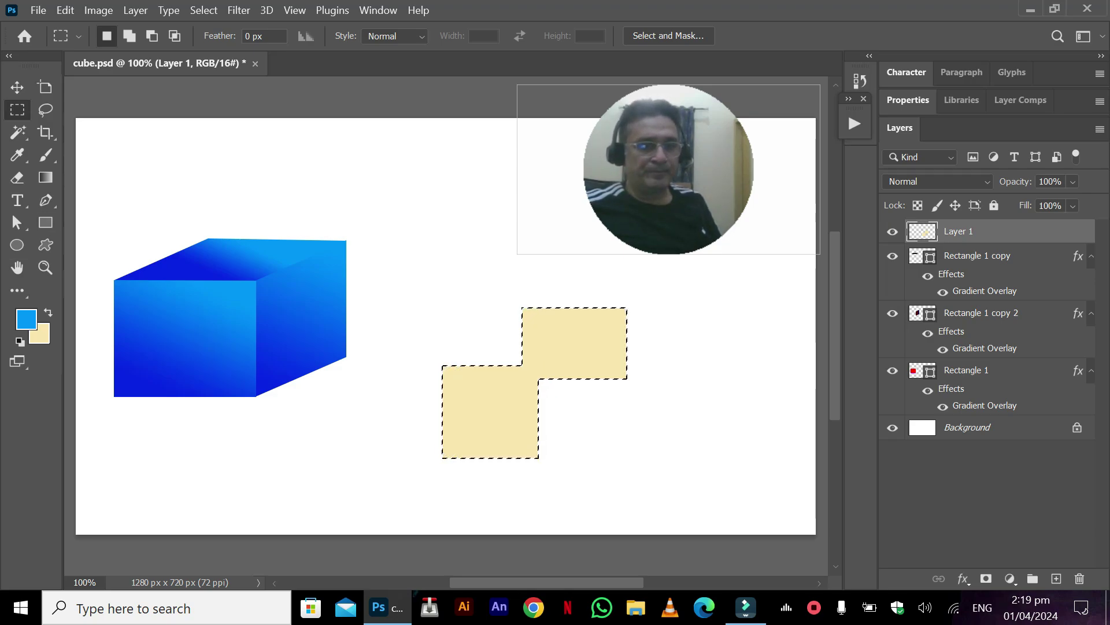
Swap the foreground and background colors, refill the stepped shape with beige, and erase the whole shape from Layer 1
key("x")
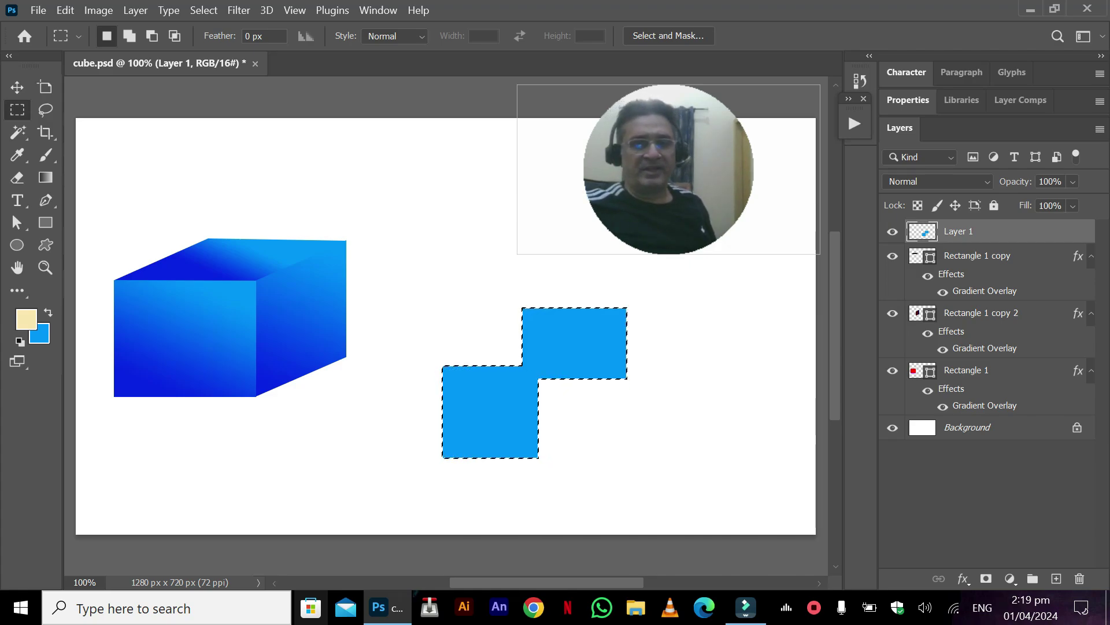
key("alt+BackSpace")
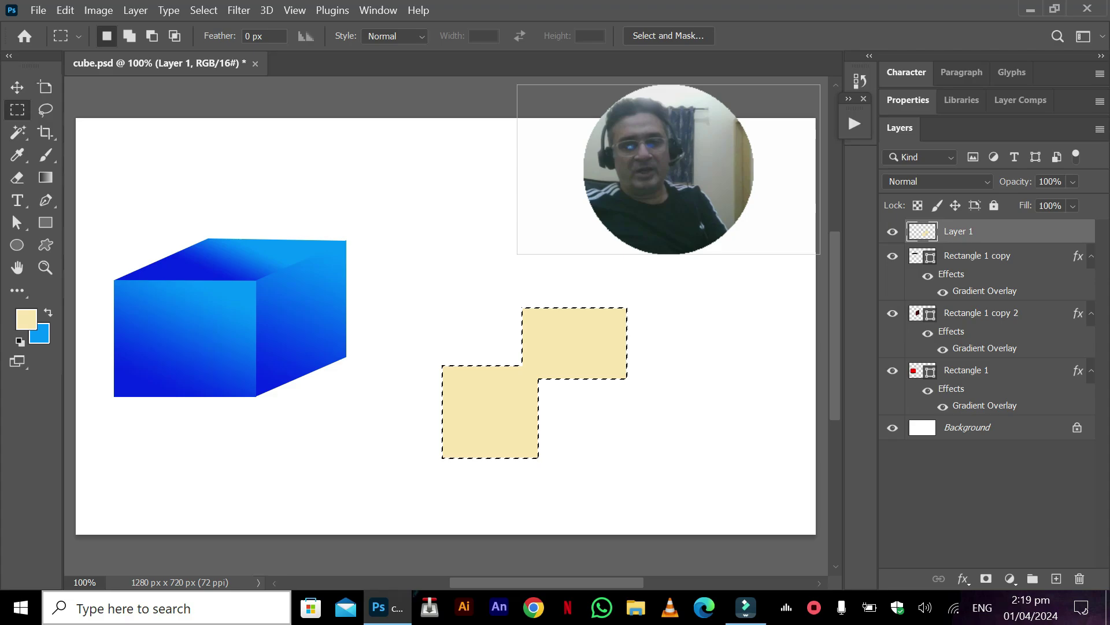
key("ctrl+d")
left_click_drag(396, 256, 681, 492)
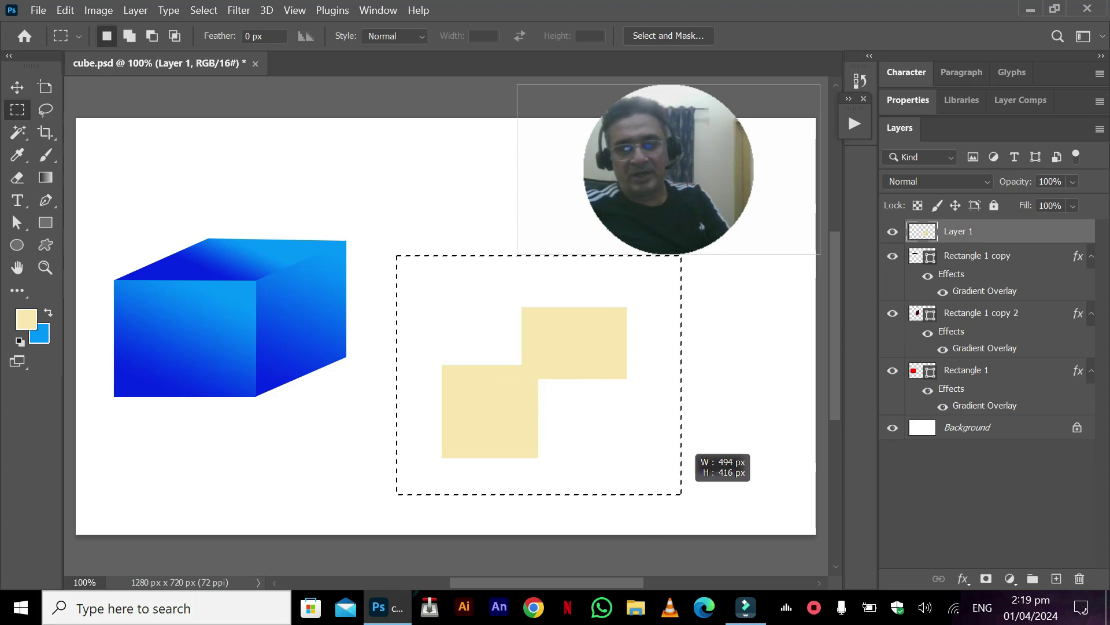
key("Delete")
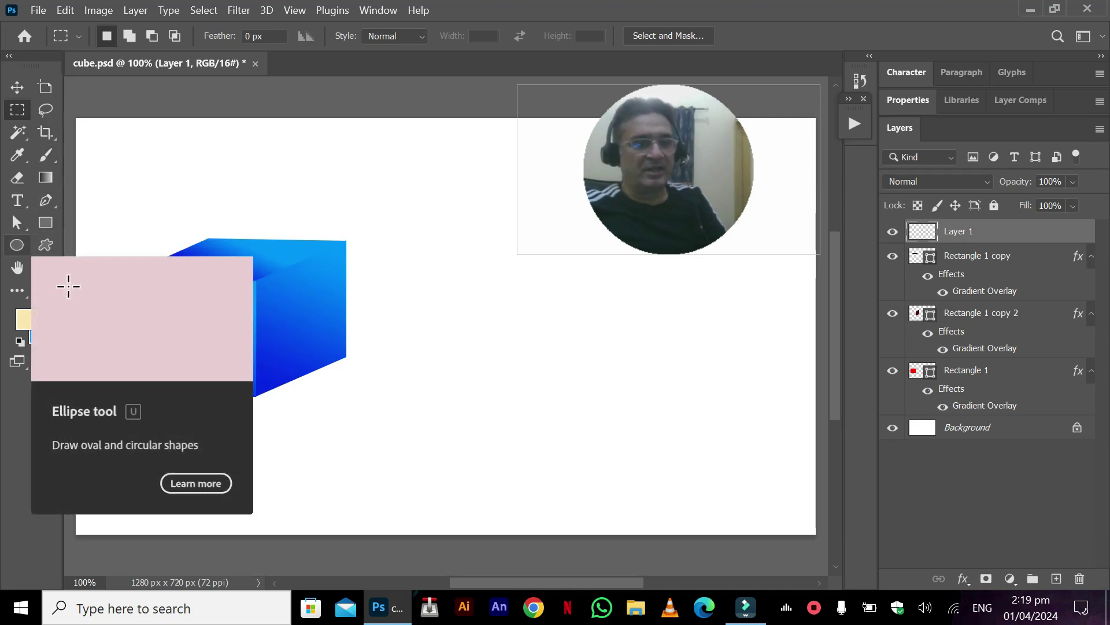
Draw a beige circle 345 px in diameter beside the cube, rasterize its layer, and activate the Rectangular Marquee tool
left_click(17, 245)
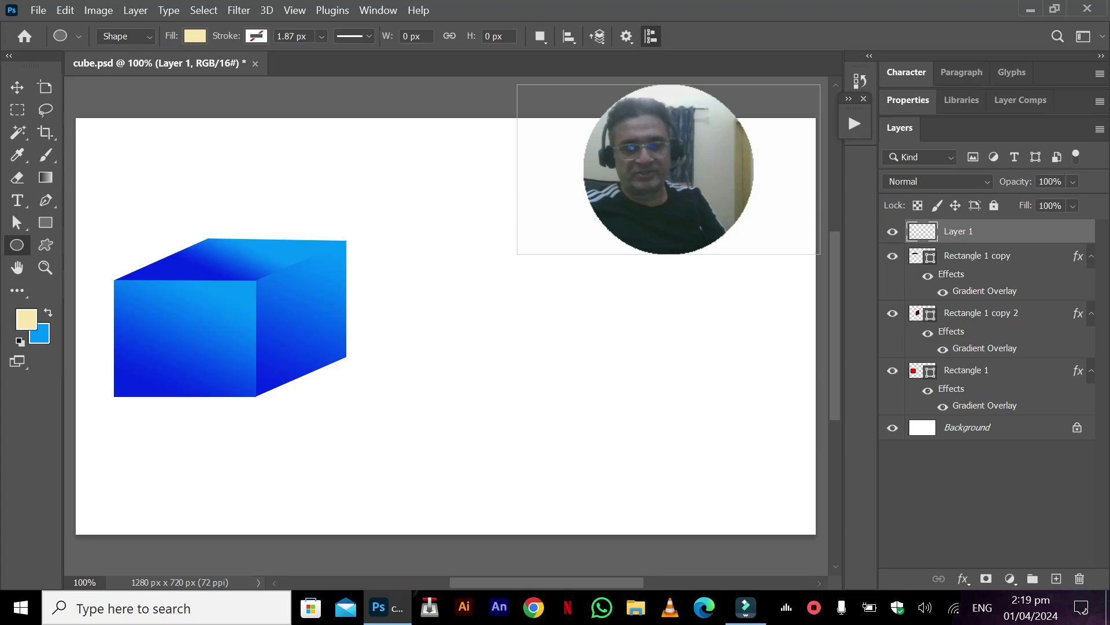
left_click_drag(407, 245, 607, 445)
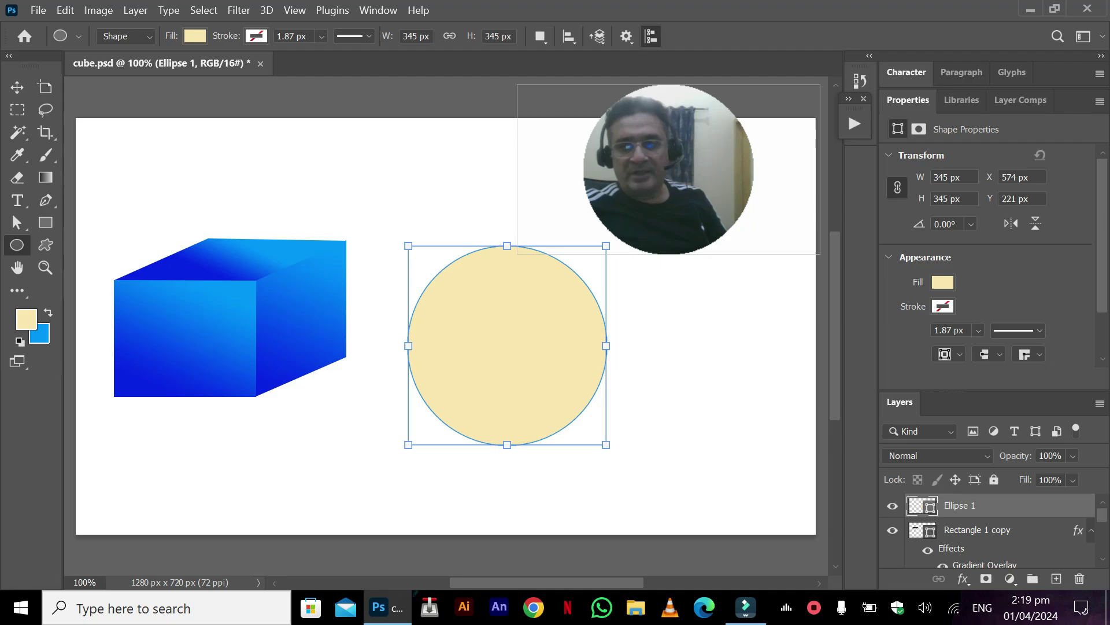
right_click(964, 505)
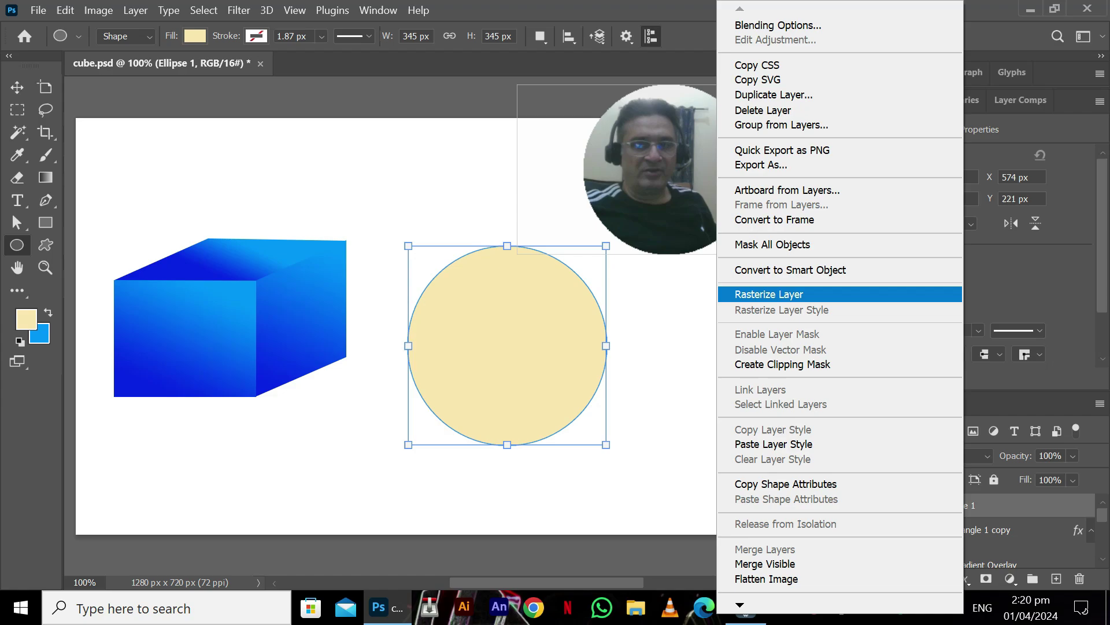
left_click(769, 295)
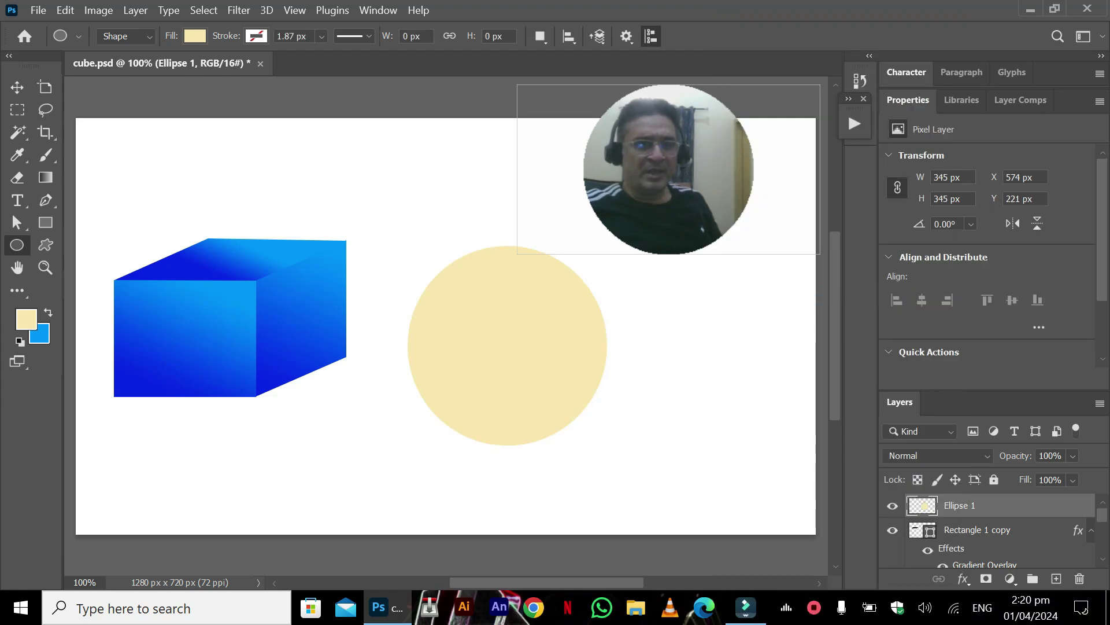
key("m")
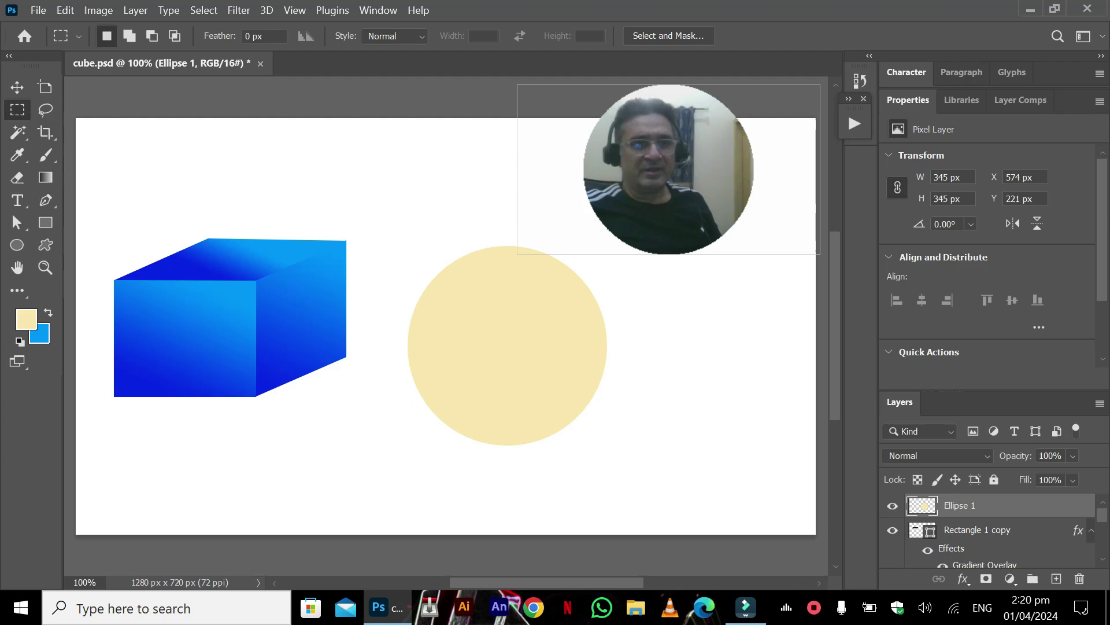
left_click_drag(467, 236, 634, 365)
key("Delete")
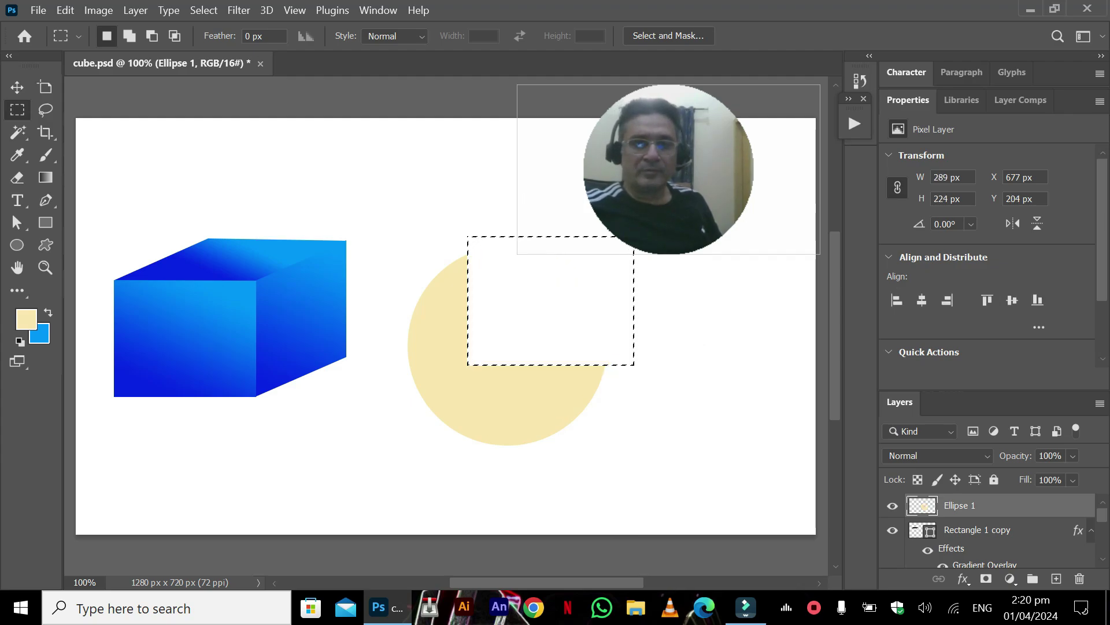
key("ctrl+z")
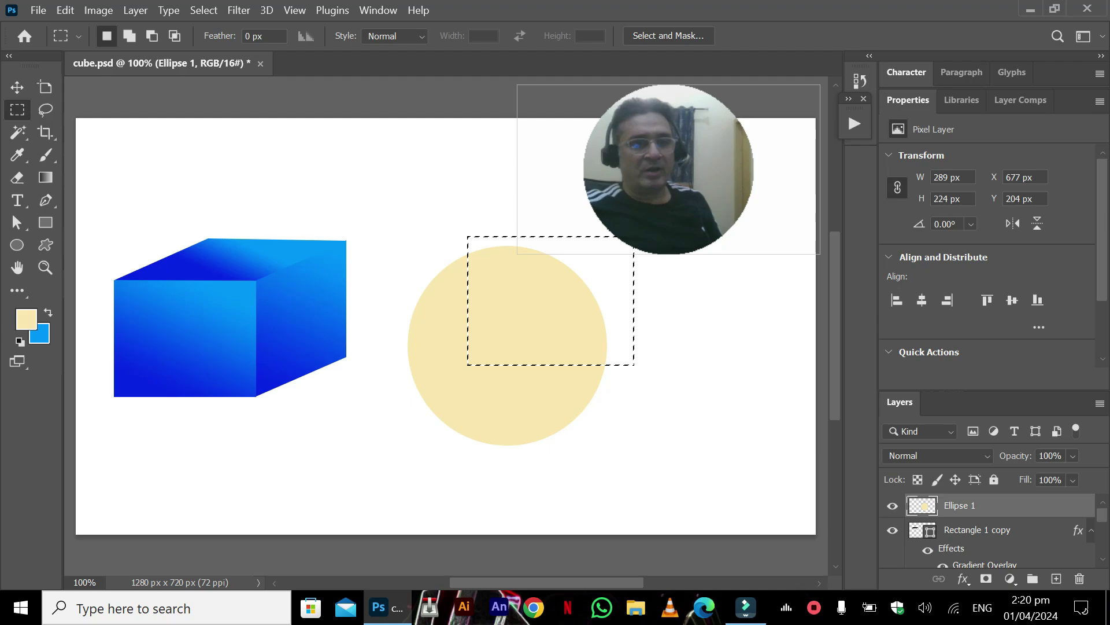
key("ctrl+d")
Cut an elliptical area about 358 by 311 px out of the beige circle's upper right to leave a crescent, and deselect it
key("y")
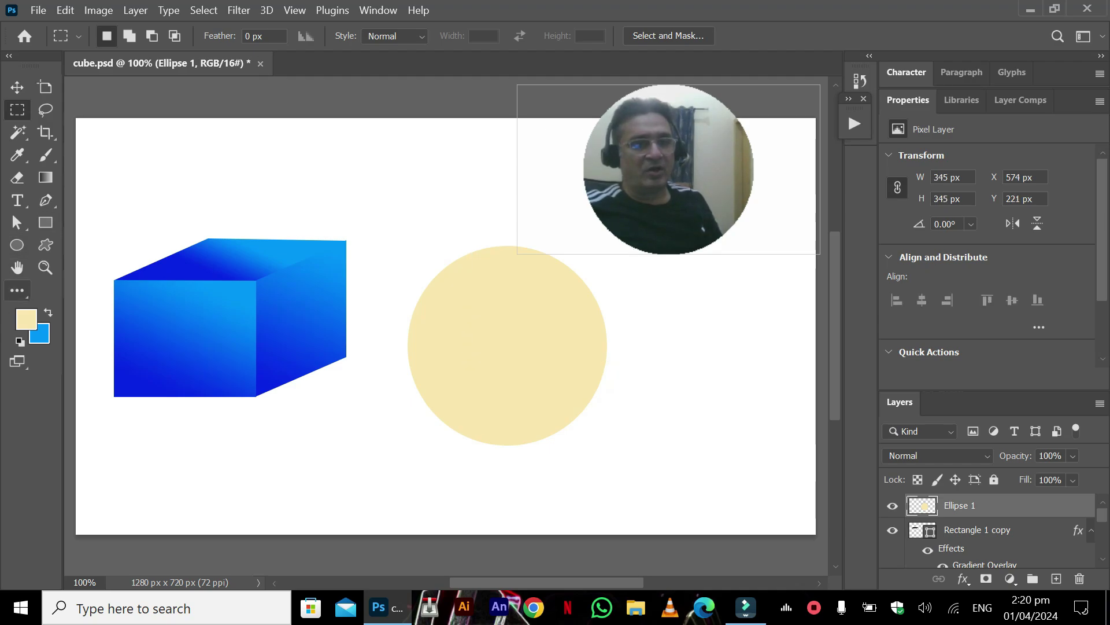
left_click(17, 290)
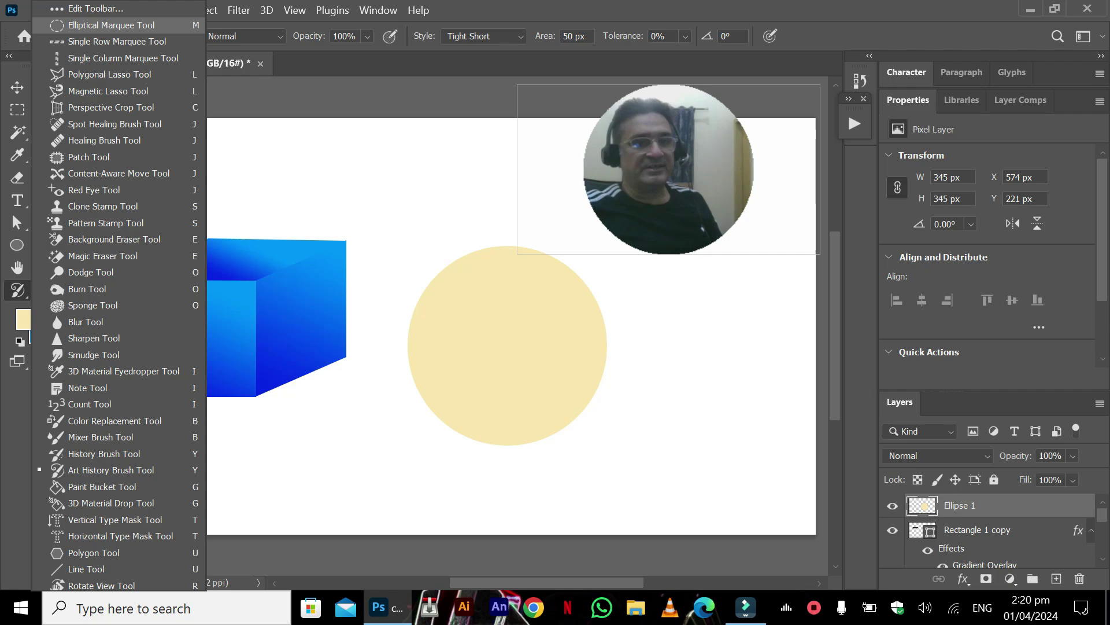
left_click(110, 25)
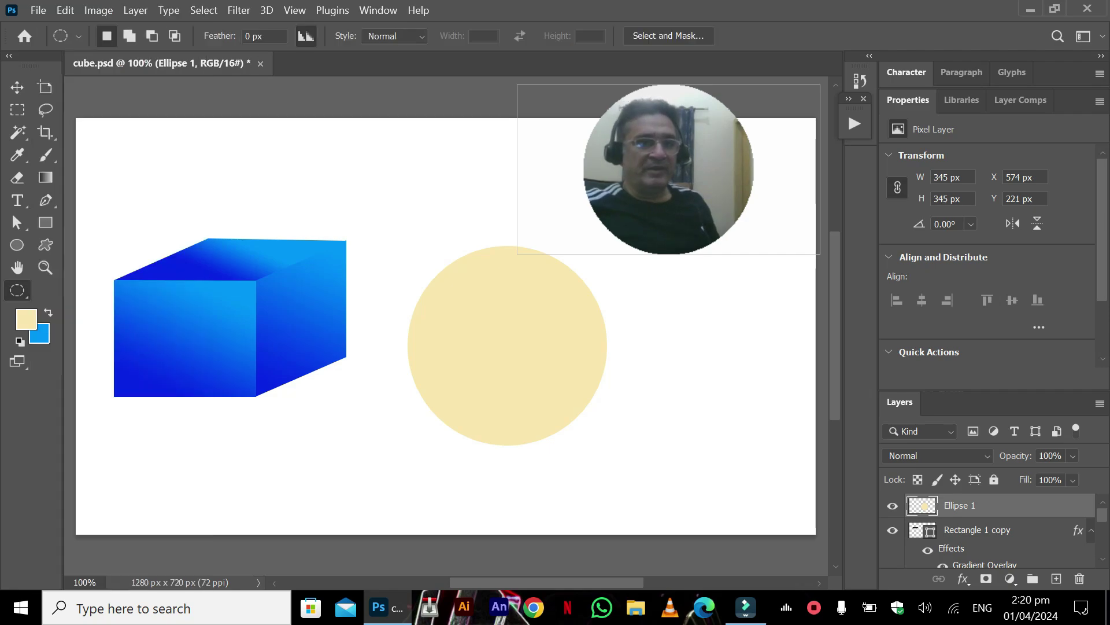
left_click_drag(428, 223, 635, 404)
key("Delete")
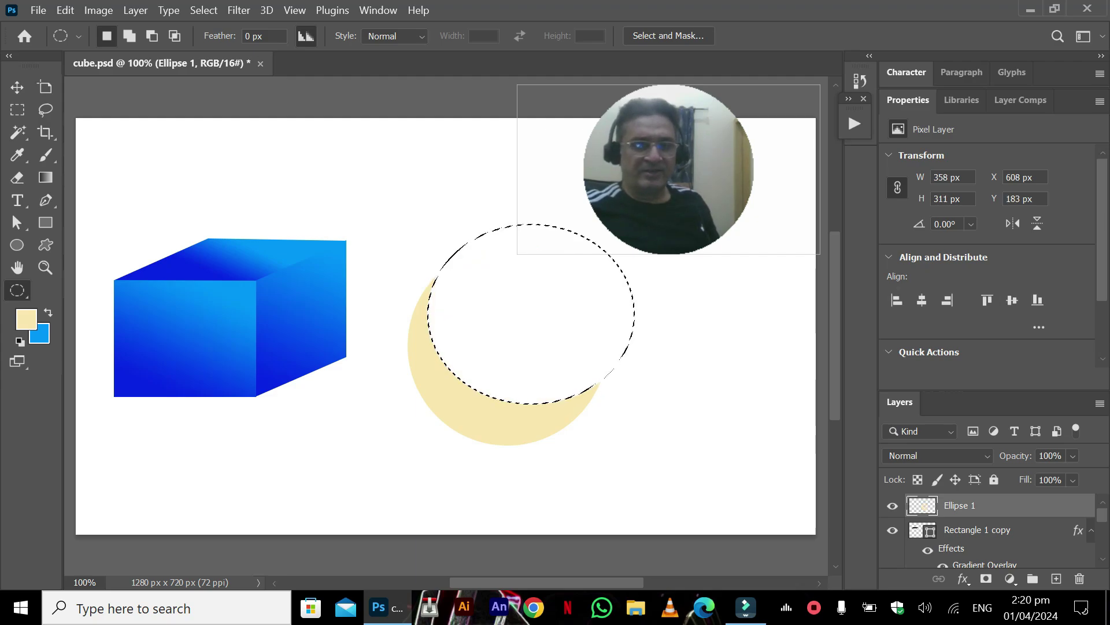
key("ctrl+d")
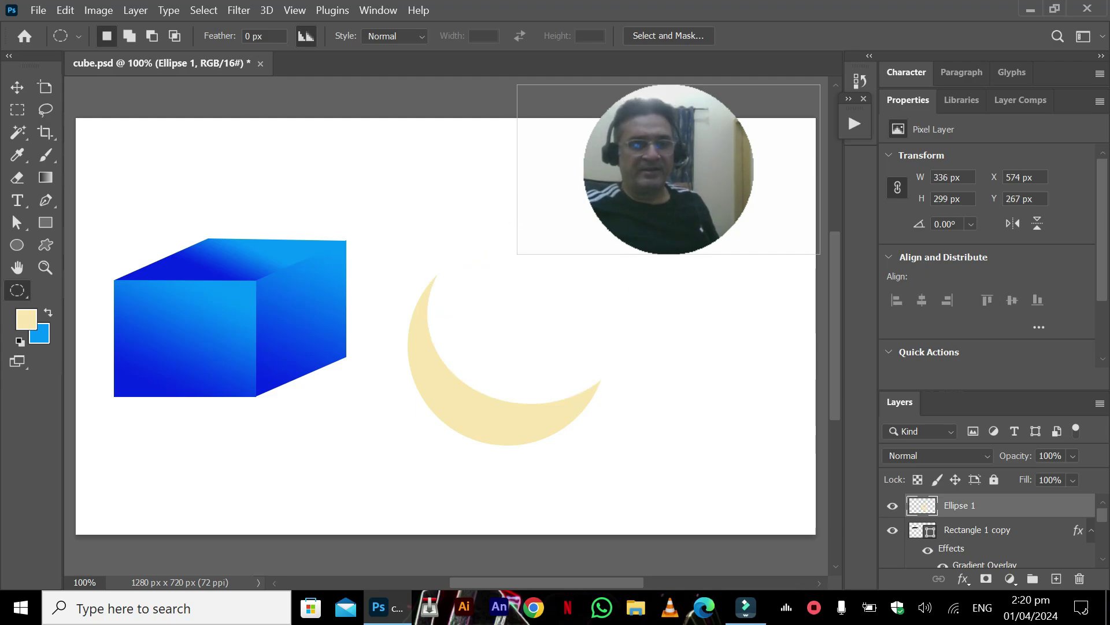
Set the background color to black (000000) and fill the Background layer with it
left_click(44, 337)
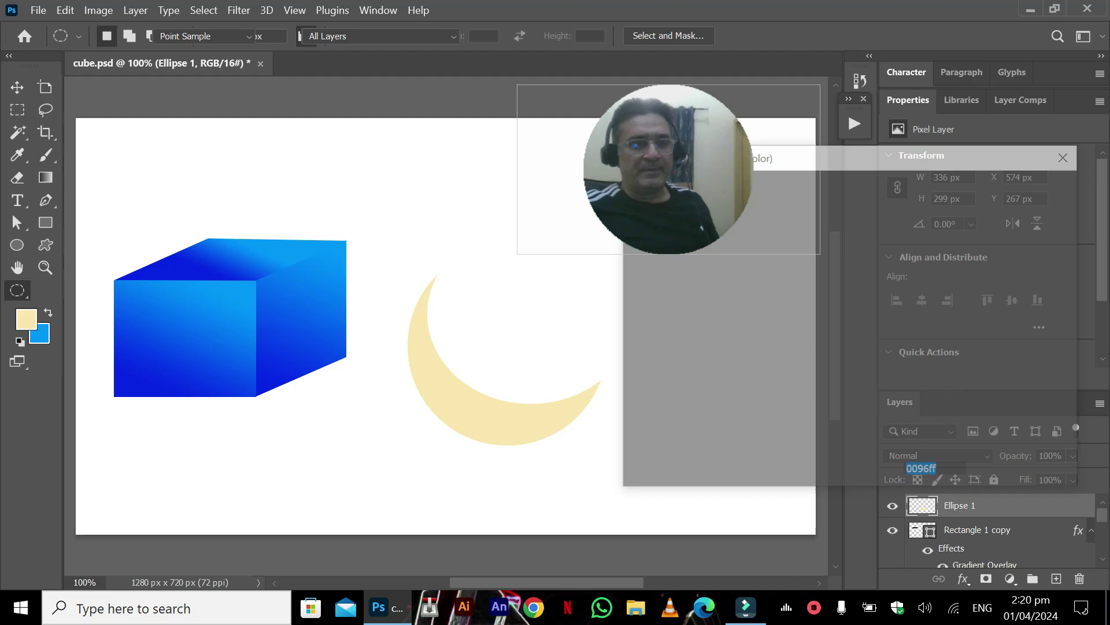
left_click(630, 414)
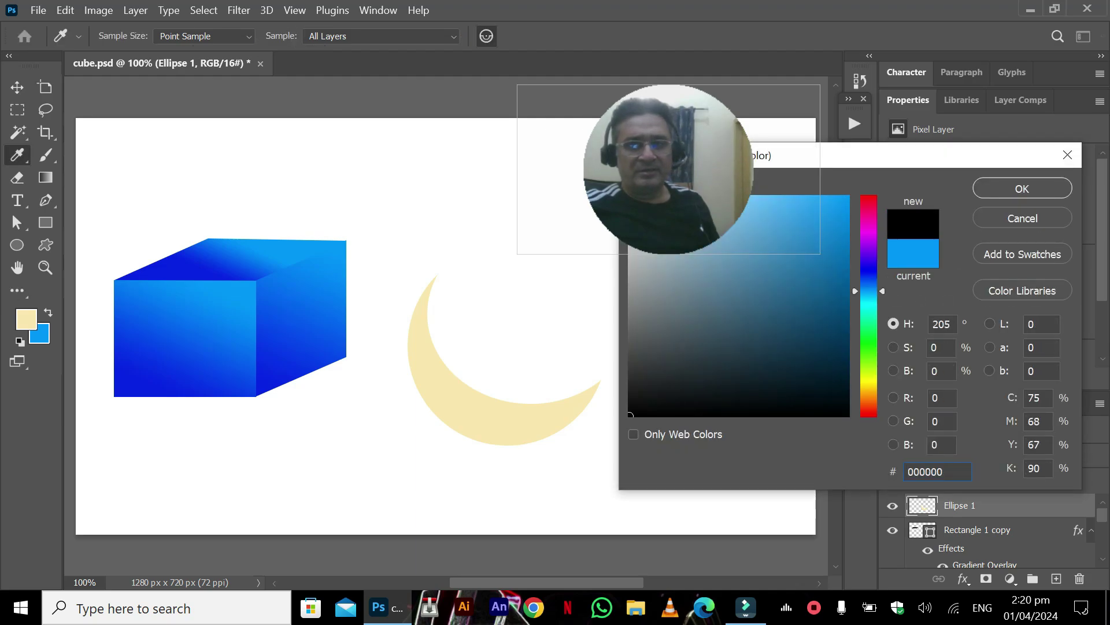
left_click(1023, 189)
scroll(988, 529, "down", 5)
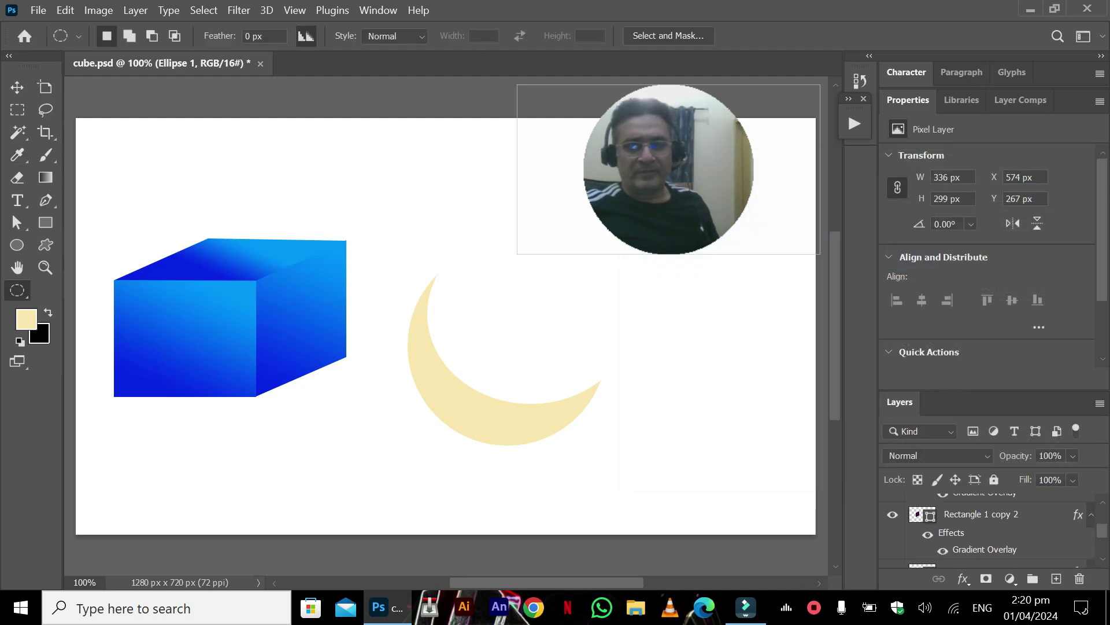
left_click(968, 556)
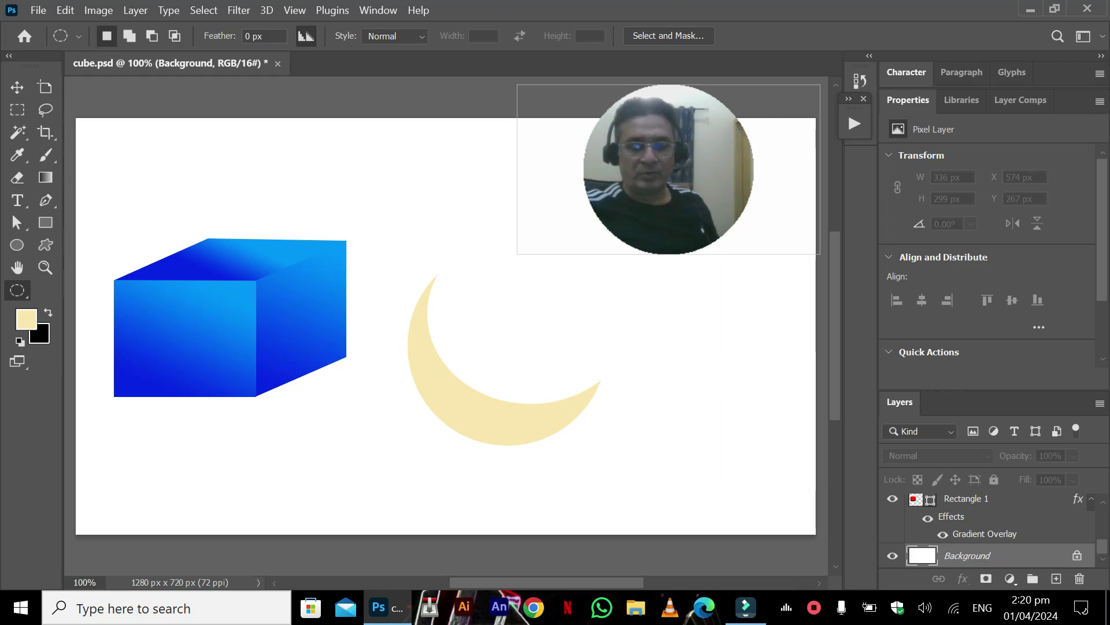
key("ctrl+BackSpace")
key("Return")
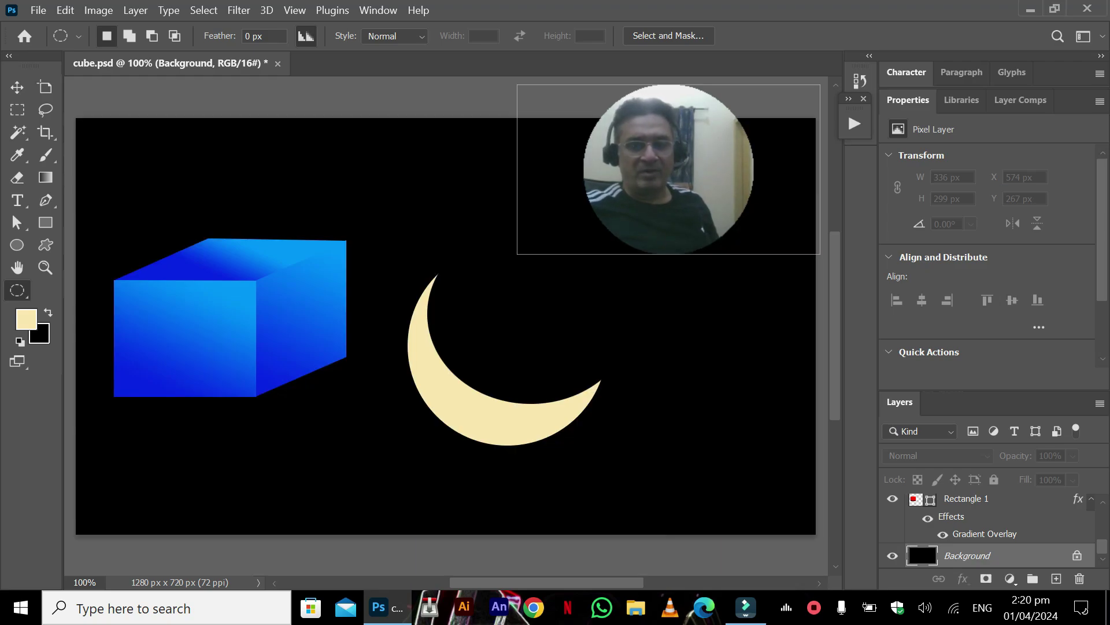
Make the Ellipse 1 layer active and load its crescent as a selection
scroll(989, 532, "up", 3)
left_click(983, 505)
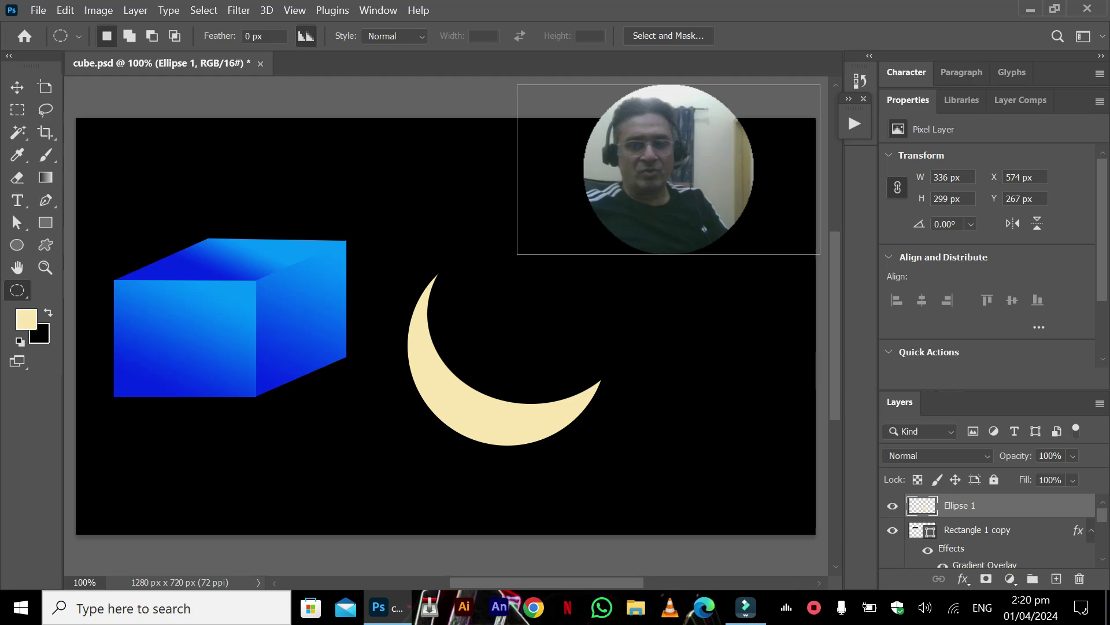
left_click(922, 506, "ctrl")
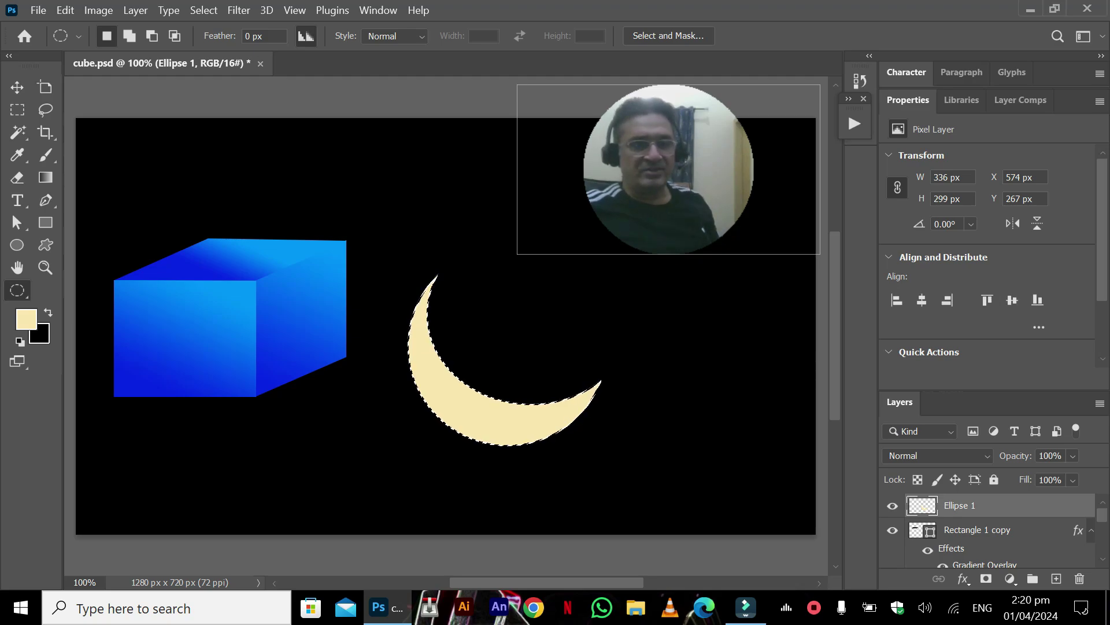
Set the foreground color to white and swap it with the black background color
left_click(27, 319)
left_click_drag(639, 316, 628, 195)
key("Return")
key("m")
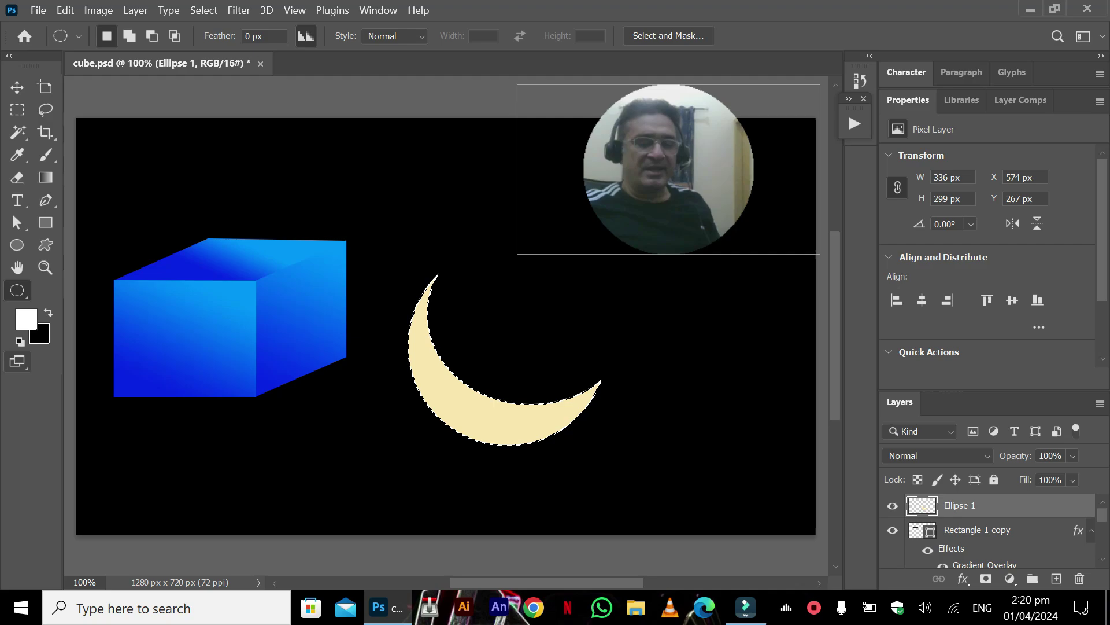
key("x")
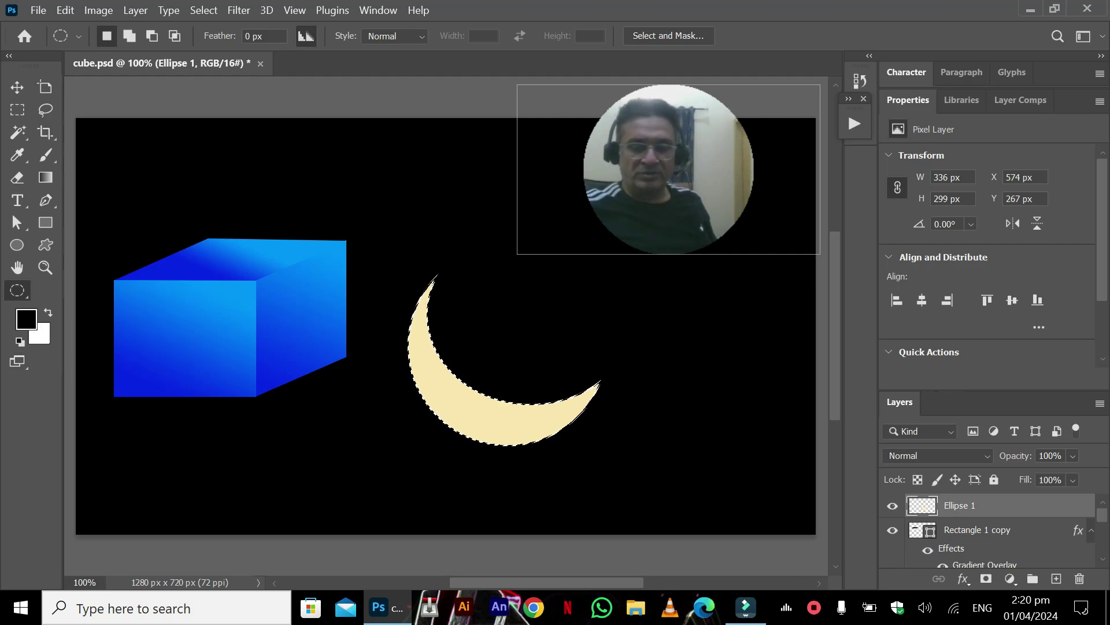
key("Return")
key("Return")
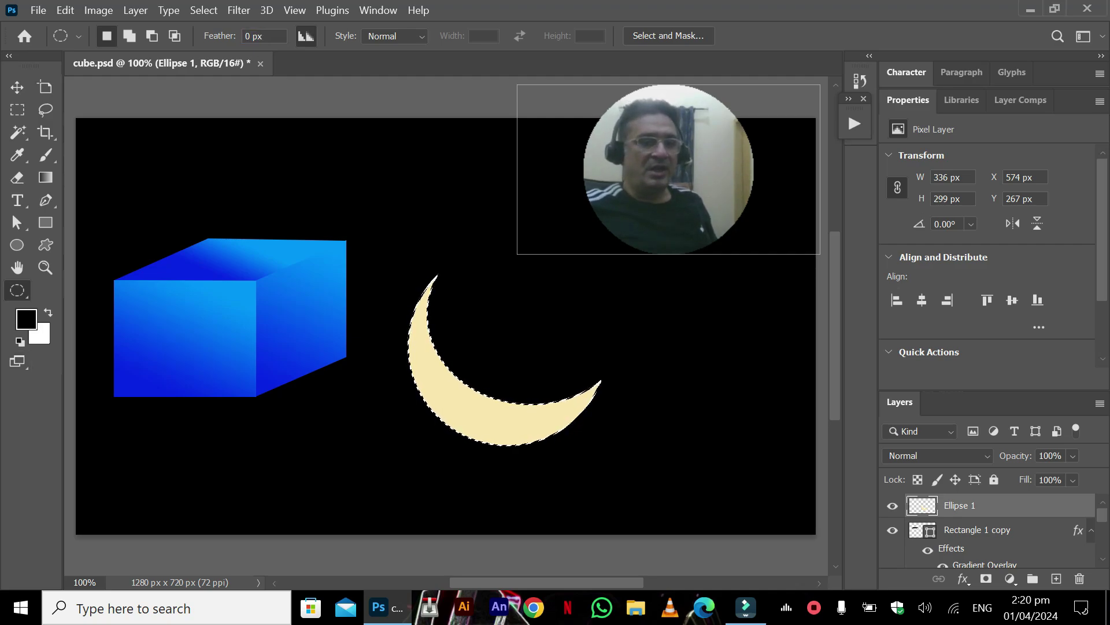
key("v")
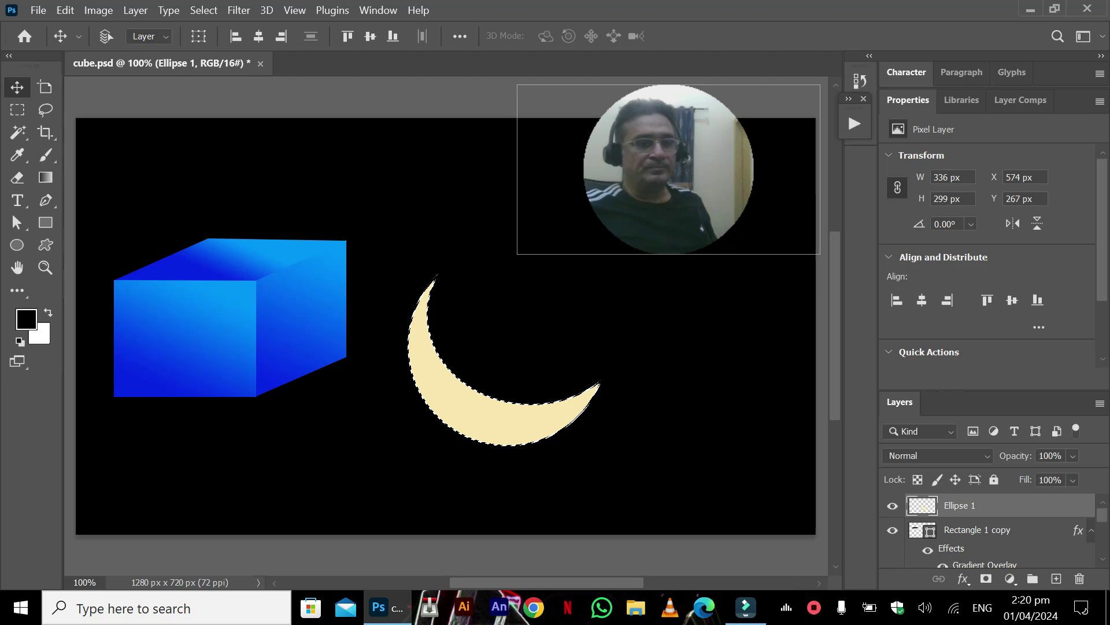
left_click(18, 291)
right_click(17, 290)
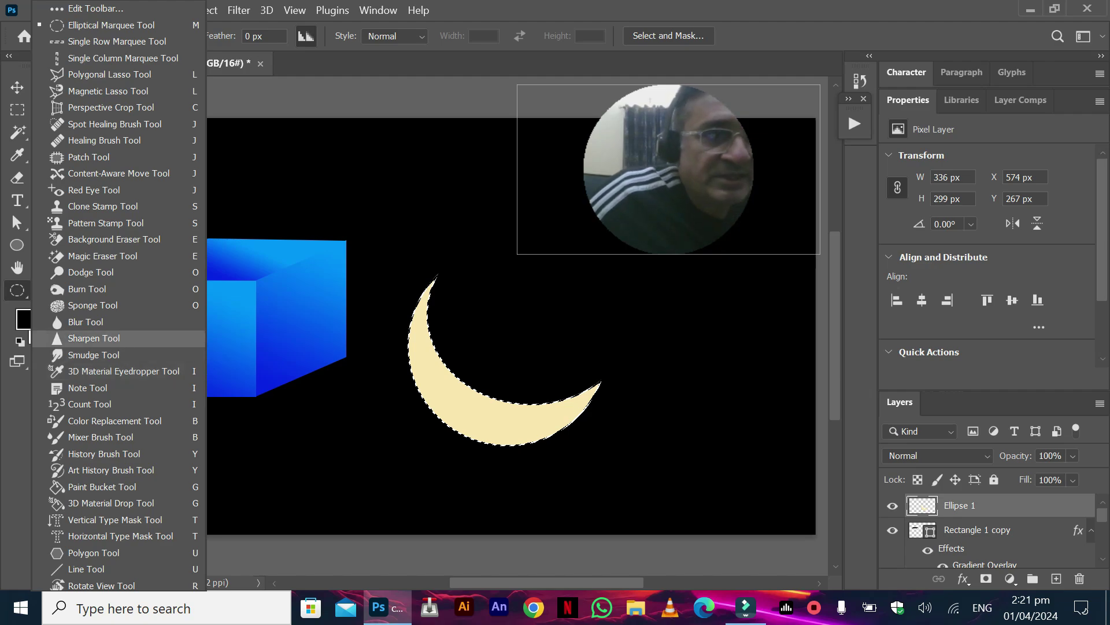
key("Escape")
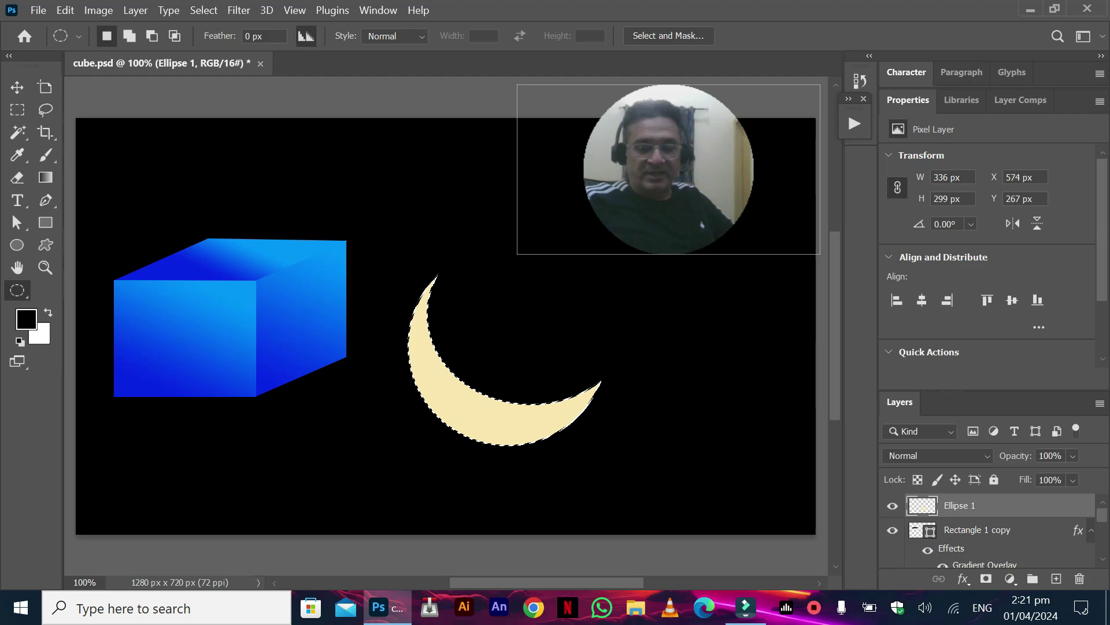
key("Return")
key("ctrl+d")
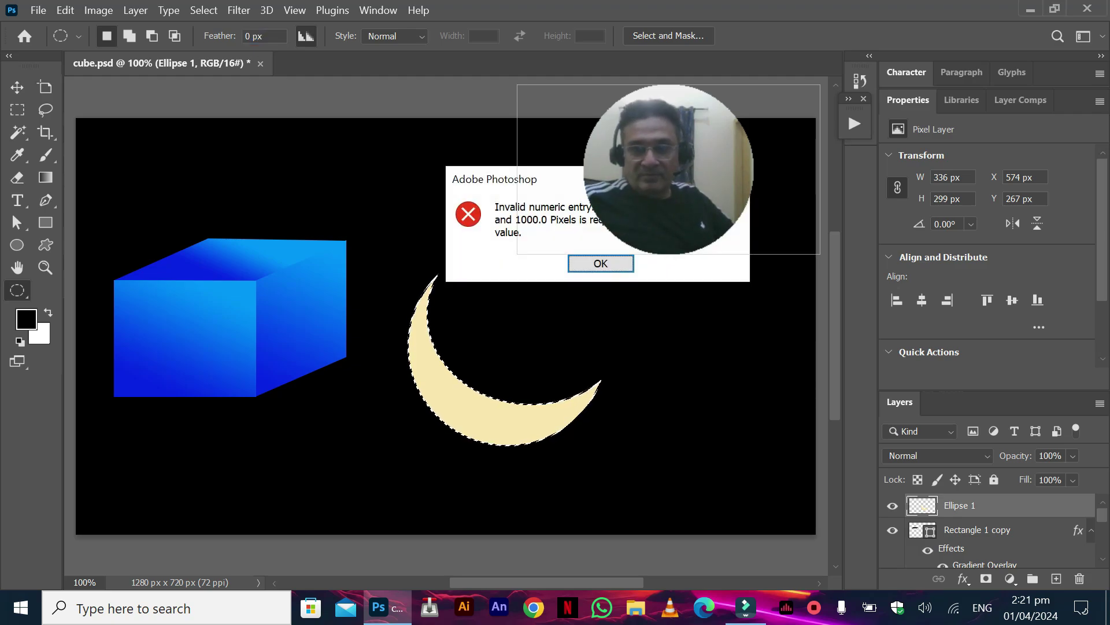
key("Return")
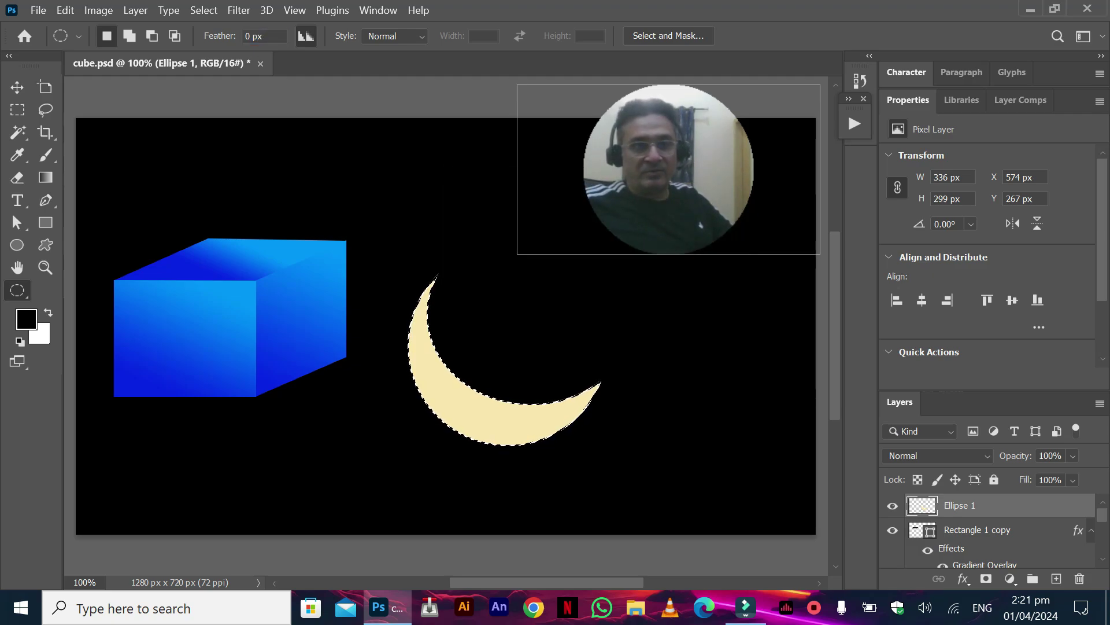
Fill the selected crescent with the white background color and deselect it
key("v")
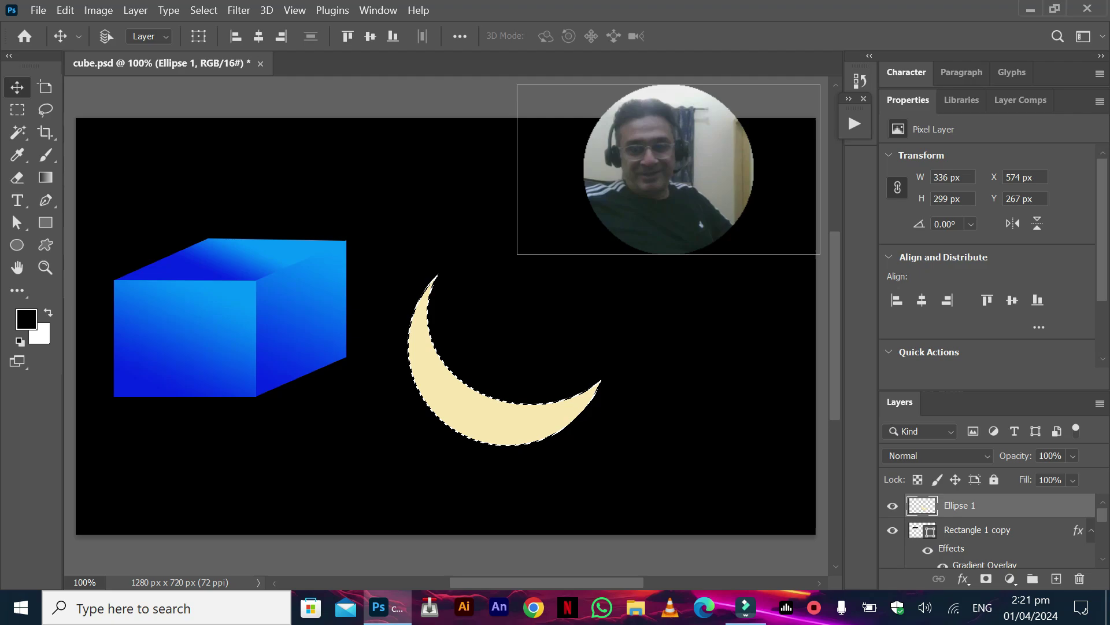
key("ctrl+BackSpace")
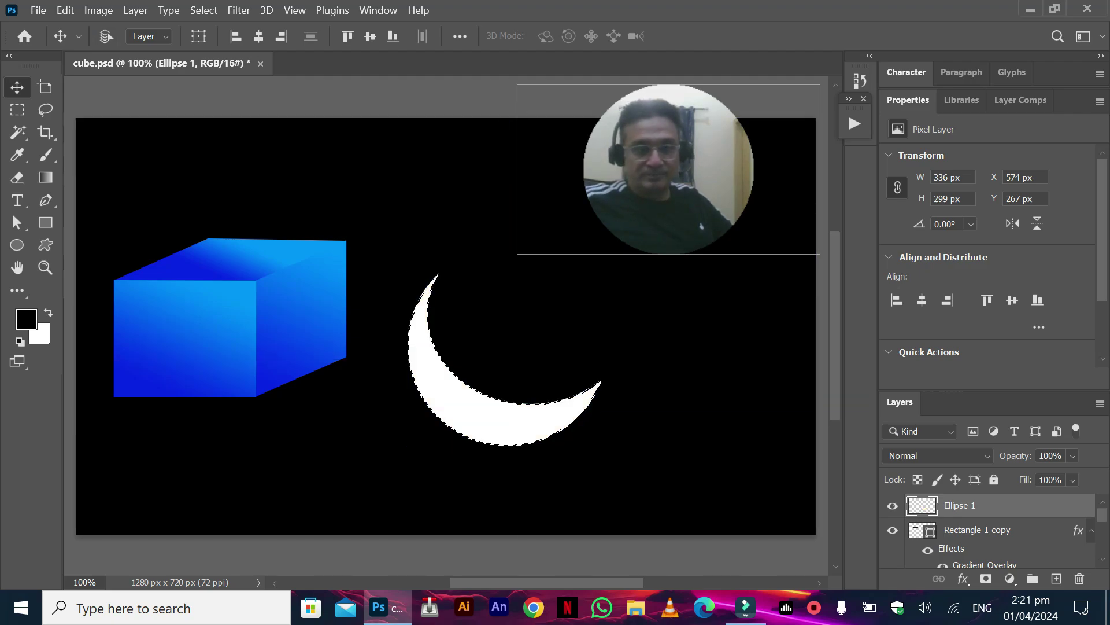
key("m")
key("ctrl+d")
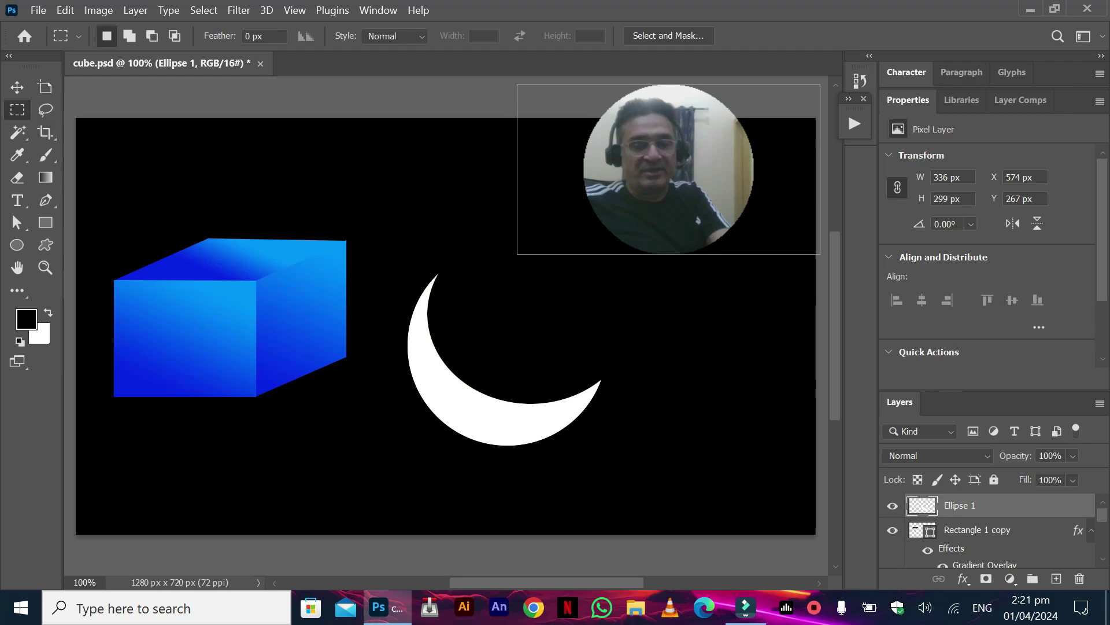
Rotate the crescent clockwise until it stands upright, opening to the right, and move it to about X 544 px, Y 164 px
key("ctrl+t")
left_click_drag(407, 254, 533, 229)
key("Escape")
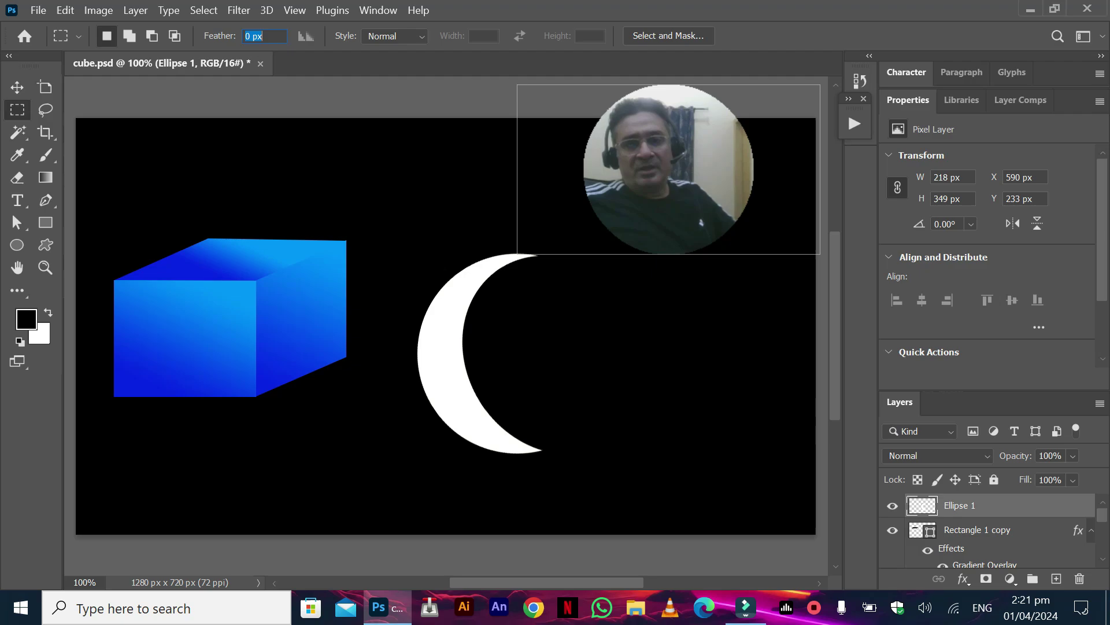
key("v")
left_click_drag(475, 346, 447, 307)
Add a Bevel & Emboss effect to the crescent with Depth 334%, Size 43 px and Soften 7 px
left_click(135, 10)
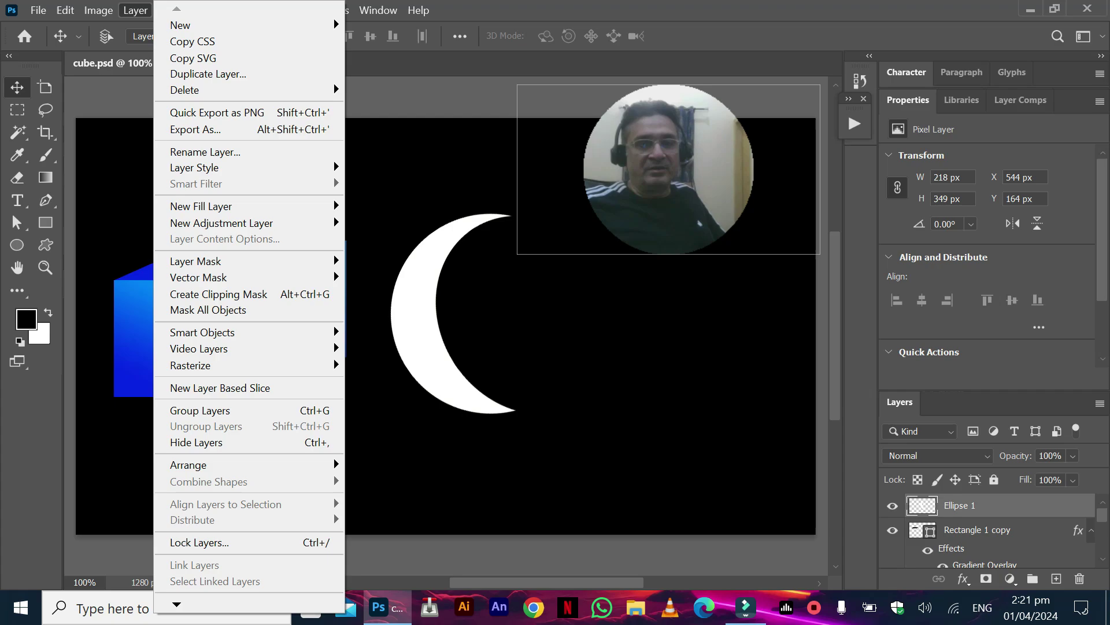
mouse_move(232, 167)
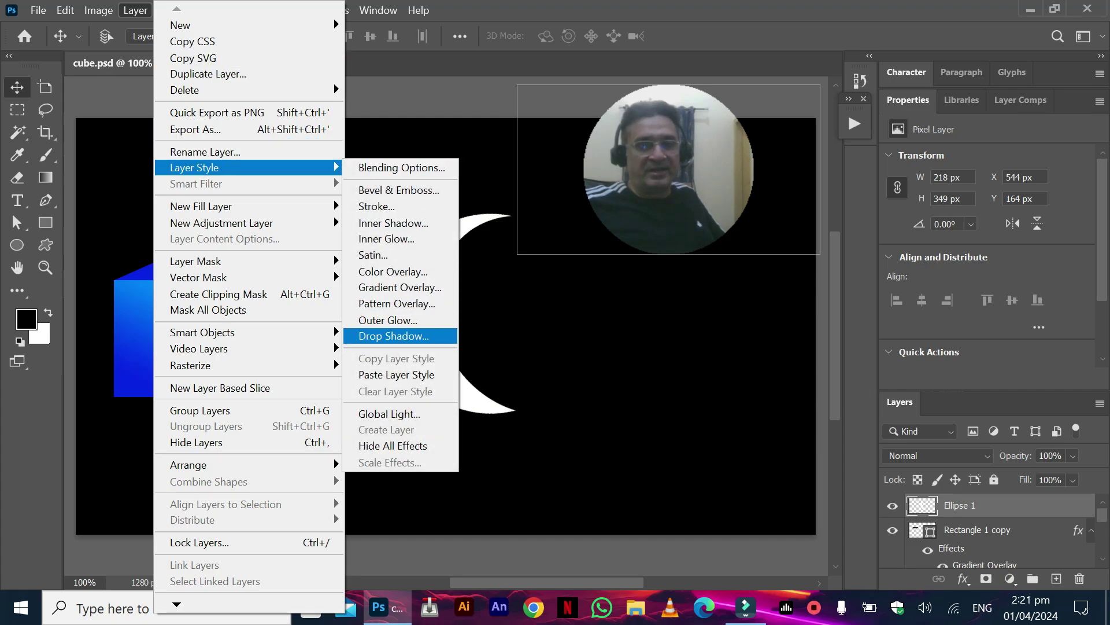
left_click(399, 191)
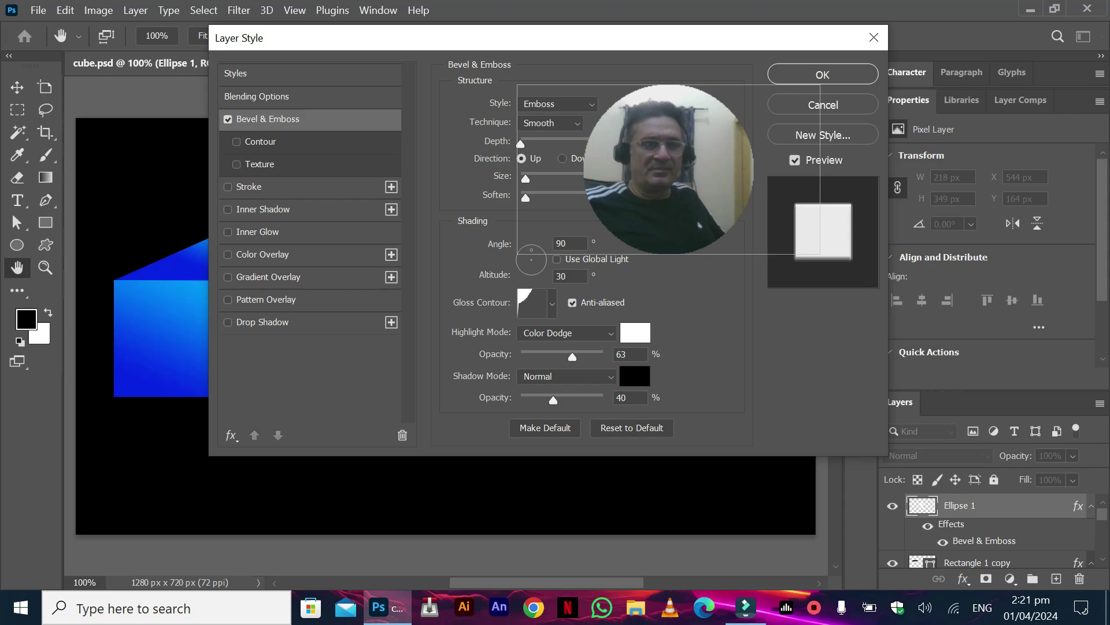
left_click_drag(310, 41, 671, 178)
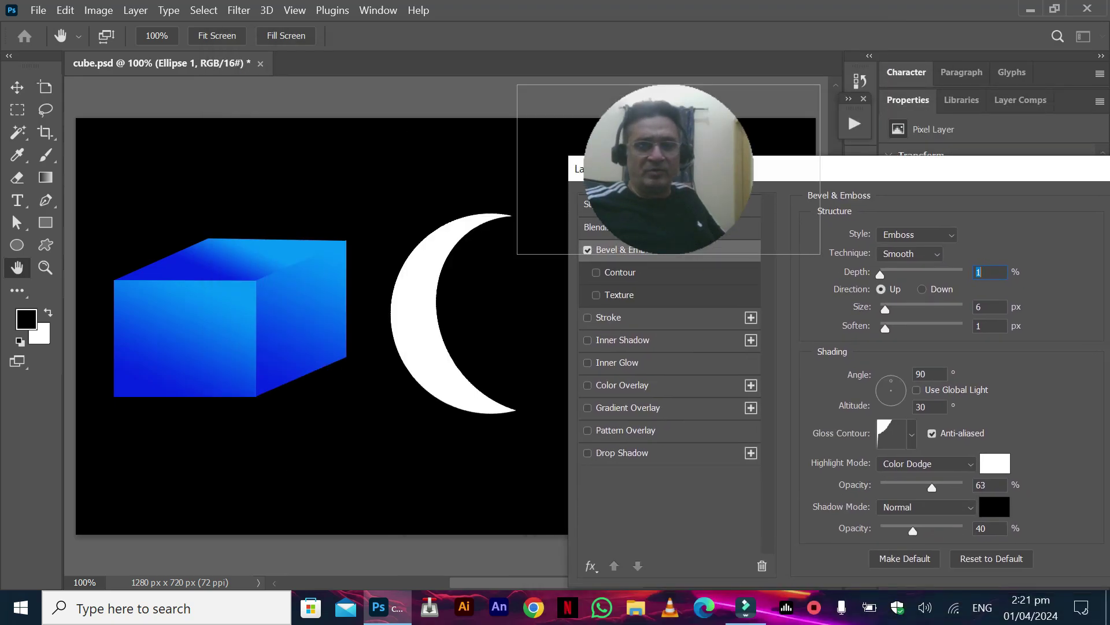
left_click_drag(818, 179, 811, 307)
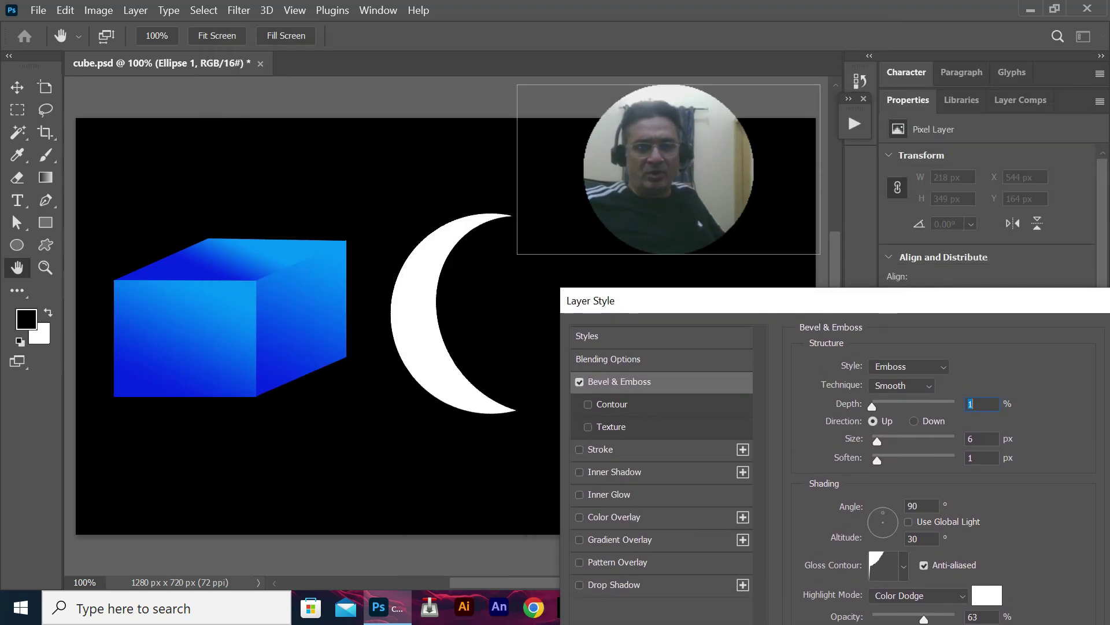
left_click_drag(872, 406, 907, 460)
Change the crescent's bevel style to Outer Bevel with a Size of 49 px
left_click(909, 366)
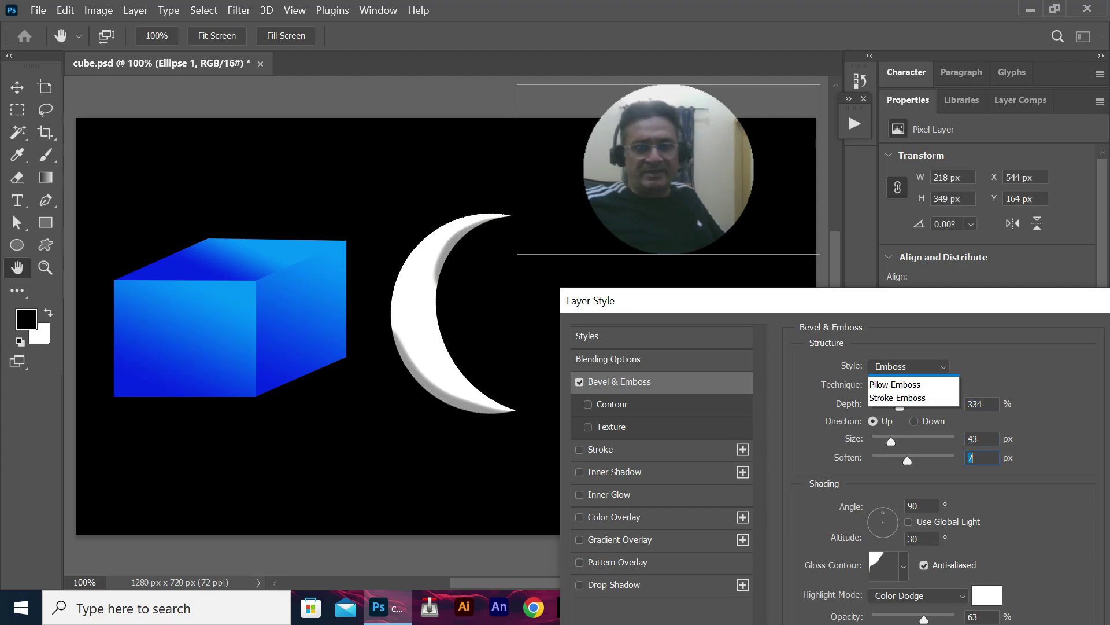
left_click(894, 381)
key("Up")
key("Up")
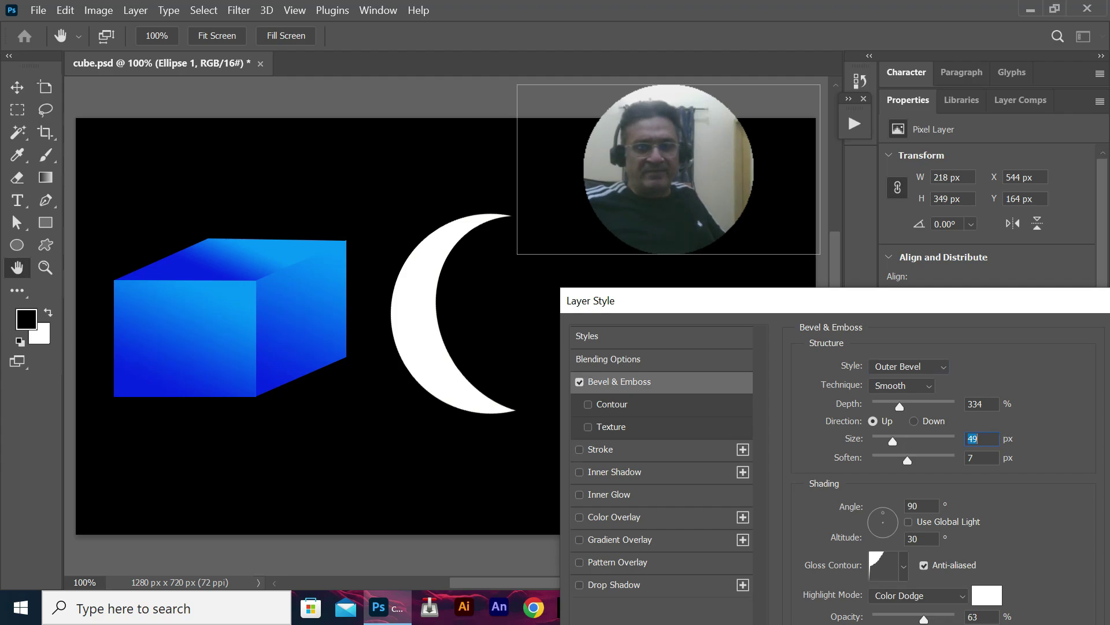
Add an outside Stroke effect to the crescent with Size 6 px and the dark gray color 5a5a5b
left_click(600, 449)
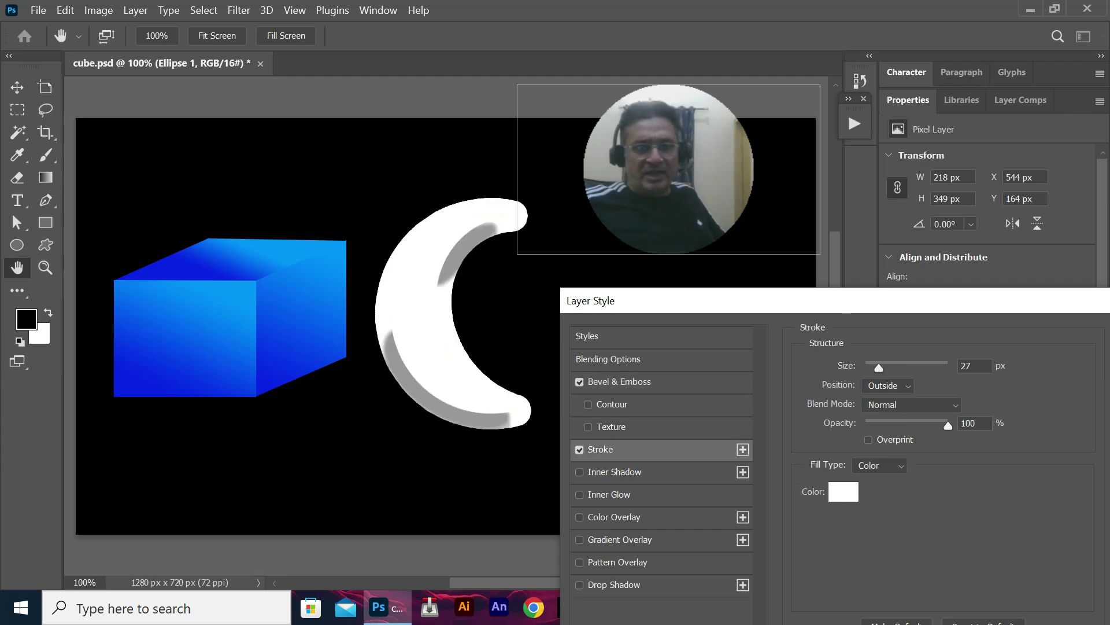
left_click_drag(880, 368, 871, 368)
left_click(843, 492)
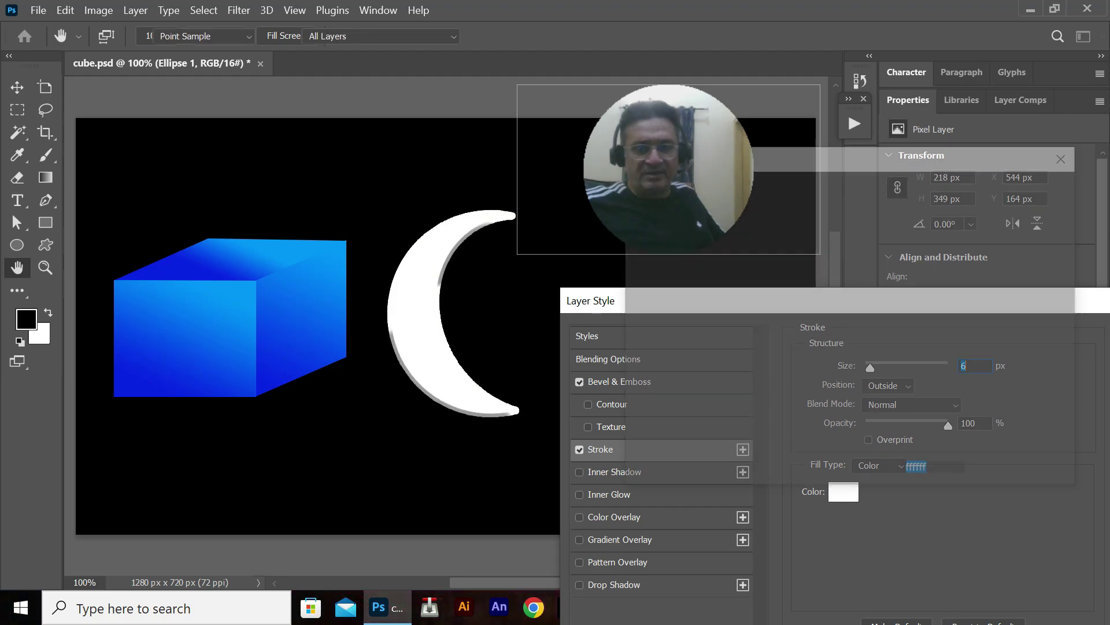
left_click_drag(634, 363, 632, 338)
left_click(869, 286)
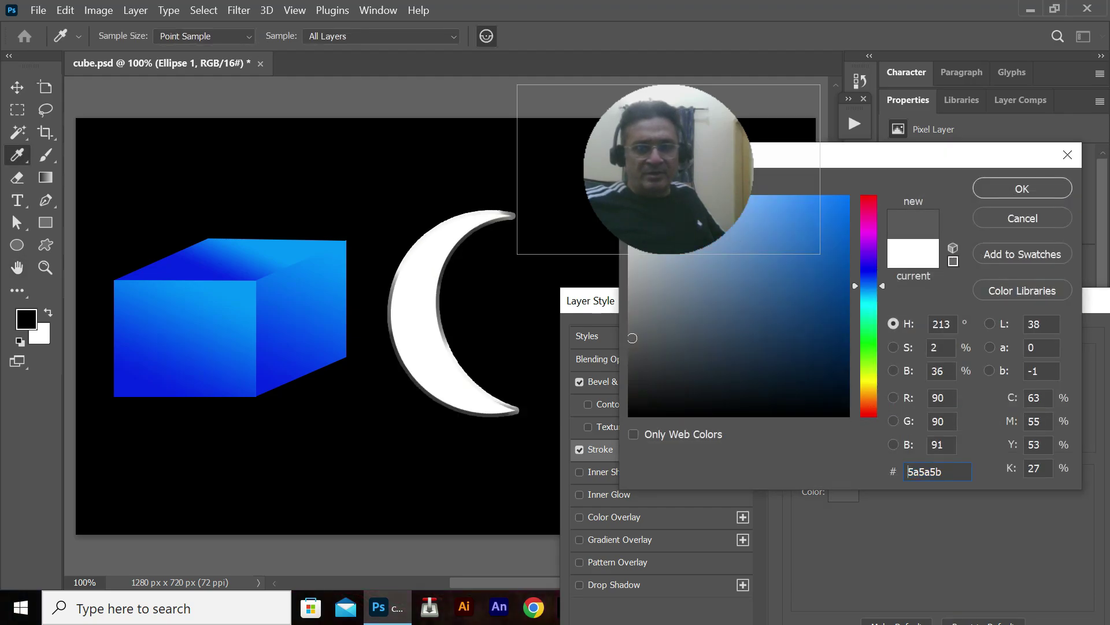
left_click(1022, 189)
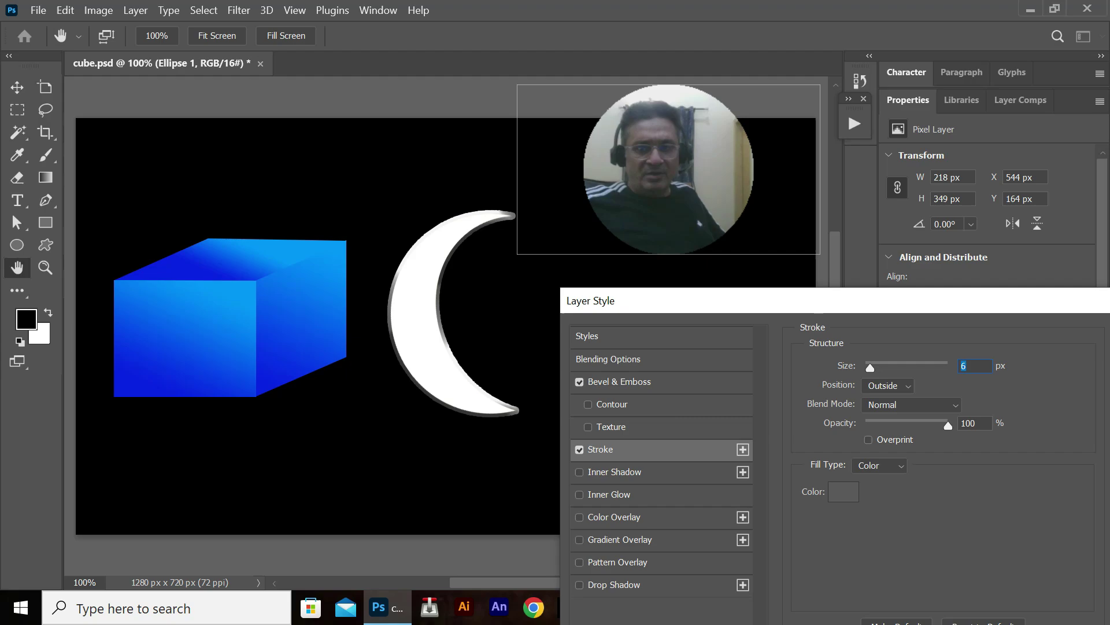
Switch the stroke's fill type to Gradient, and turn off the crescent's Stroke and Bevel & Emboss effects
left_click(879, 465)
left_click(873, 494)
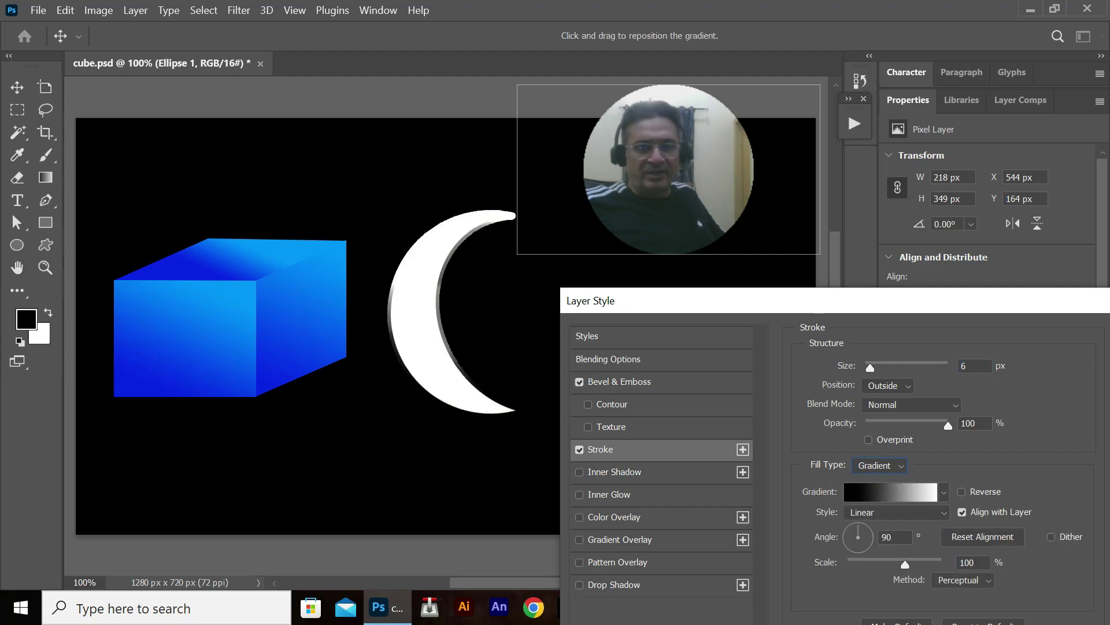
left_click(579, 449)
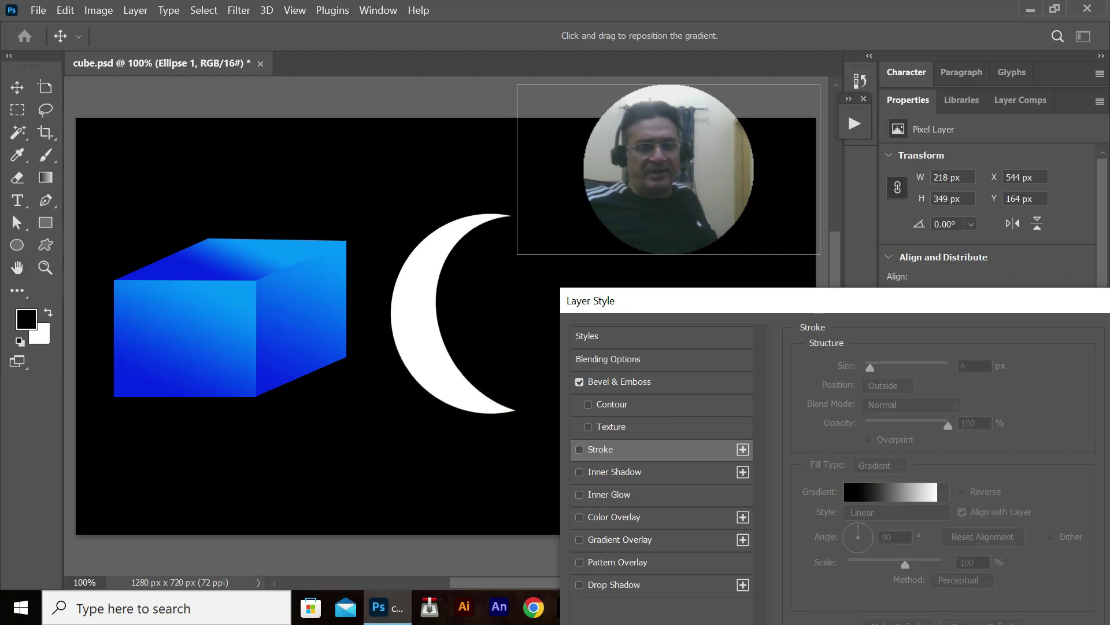
left_click(579, 382)
Add a Gradient Overlay to the crescent using the Foreground to Background preset from the Basics group
left_click(580, 540)
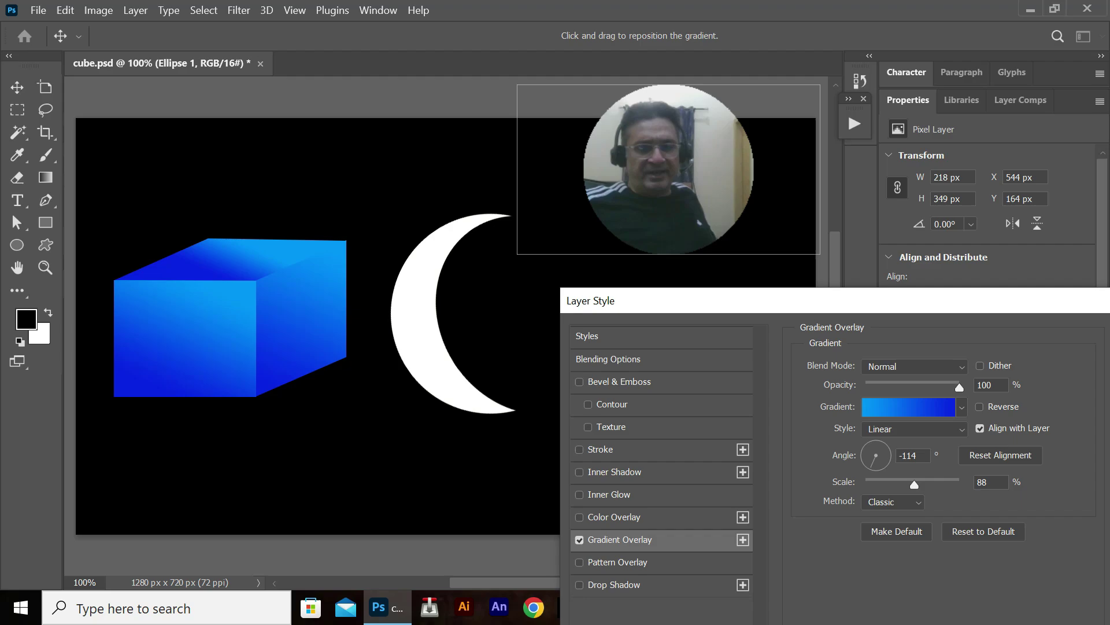
left_click(908, 408)
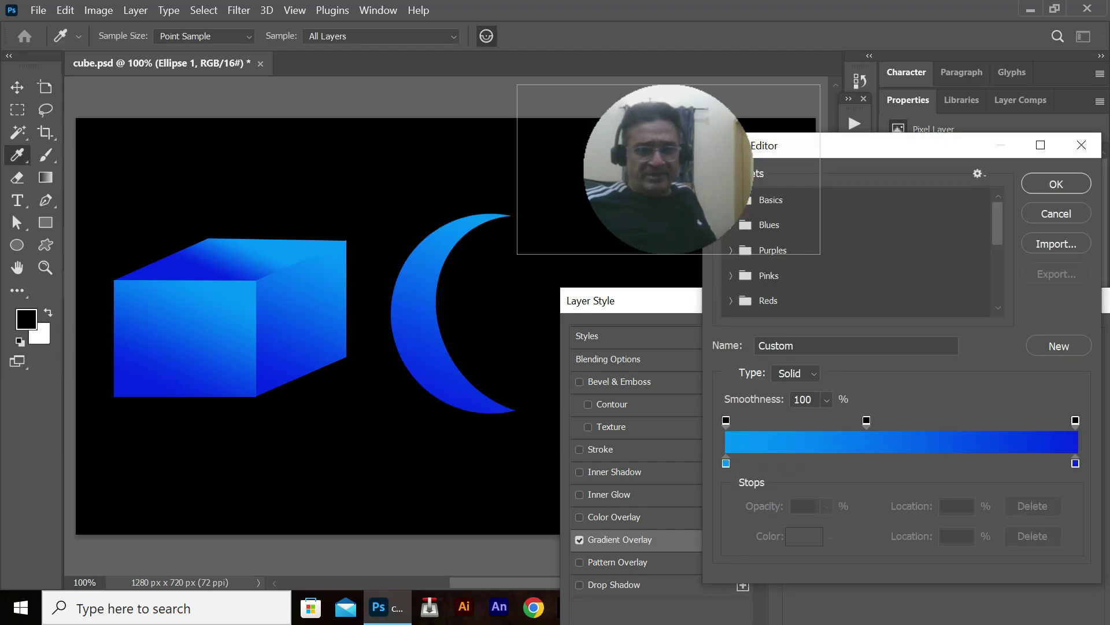
left_click_drag(668, 173, 668, 172)
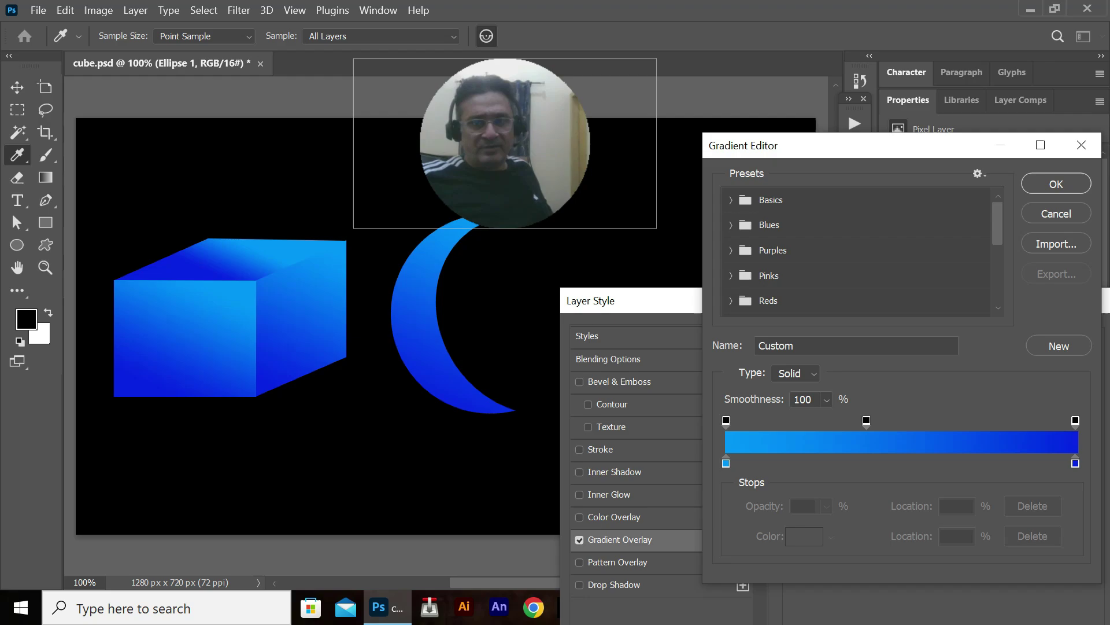
left_click(731, 200)
left_click(753, 226)
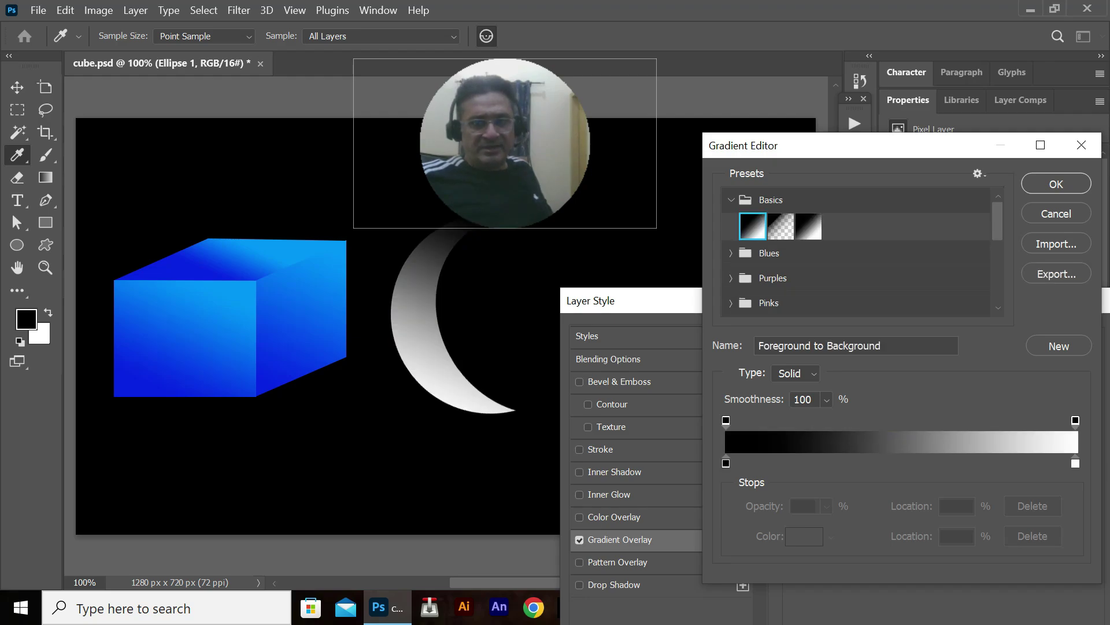
Set the starting color stop of the overlay gradient to fffafa
double_click(725, 463)
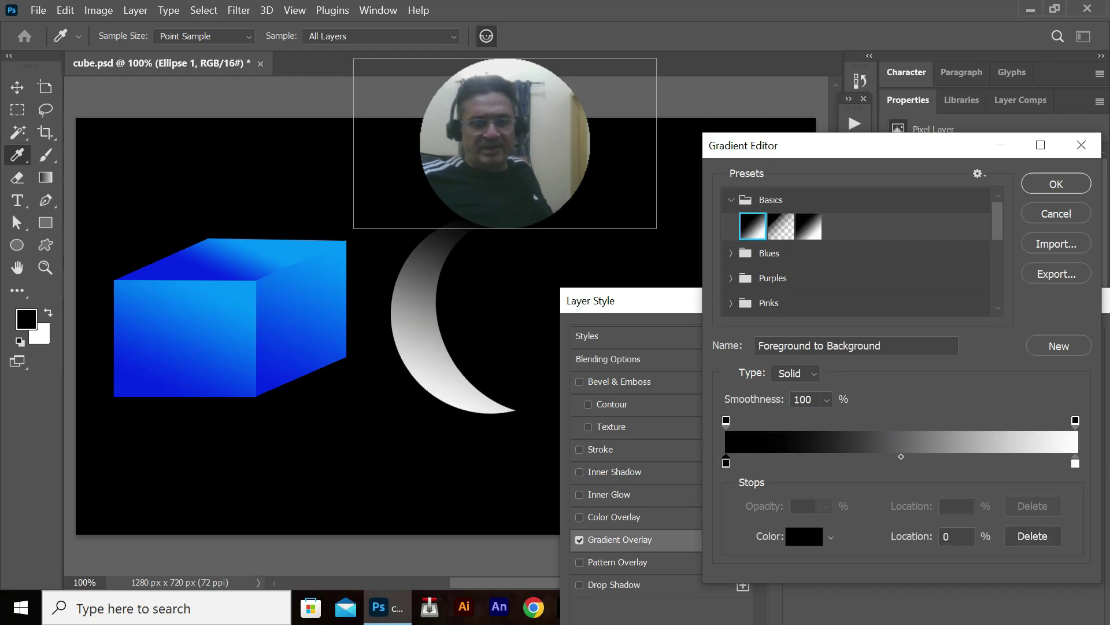
left_click(668, 338)
type("fffafa")
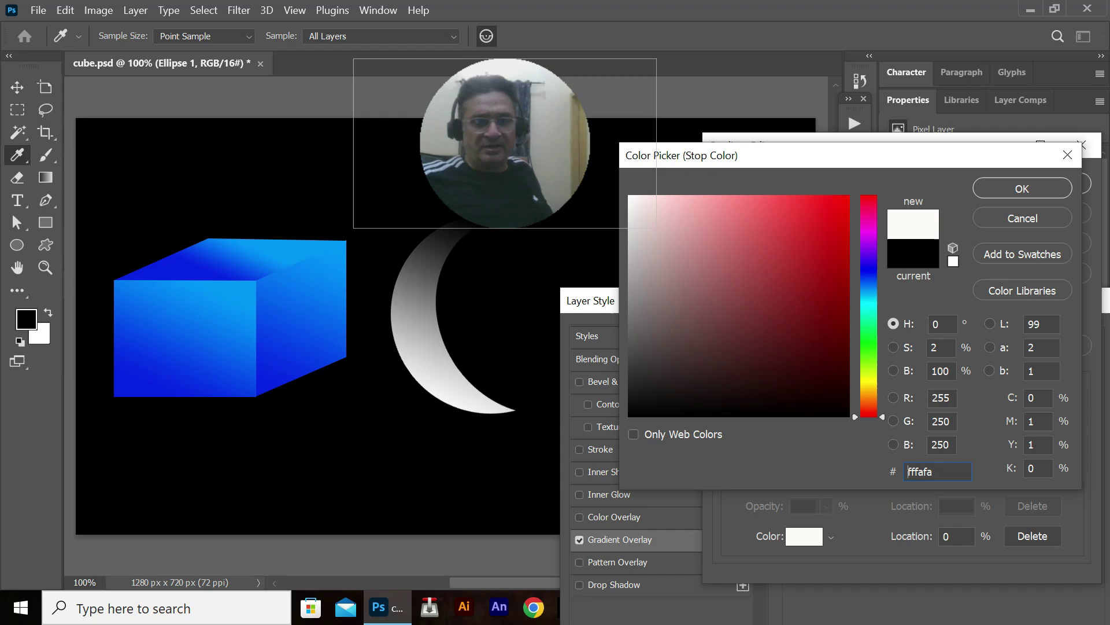
left_click(1023, 188)
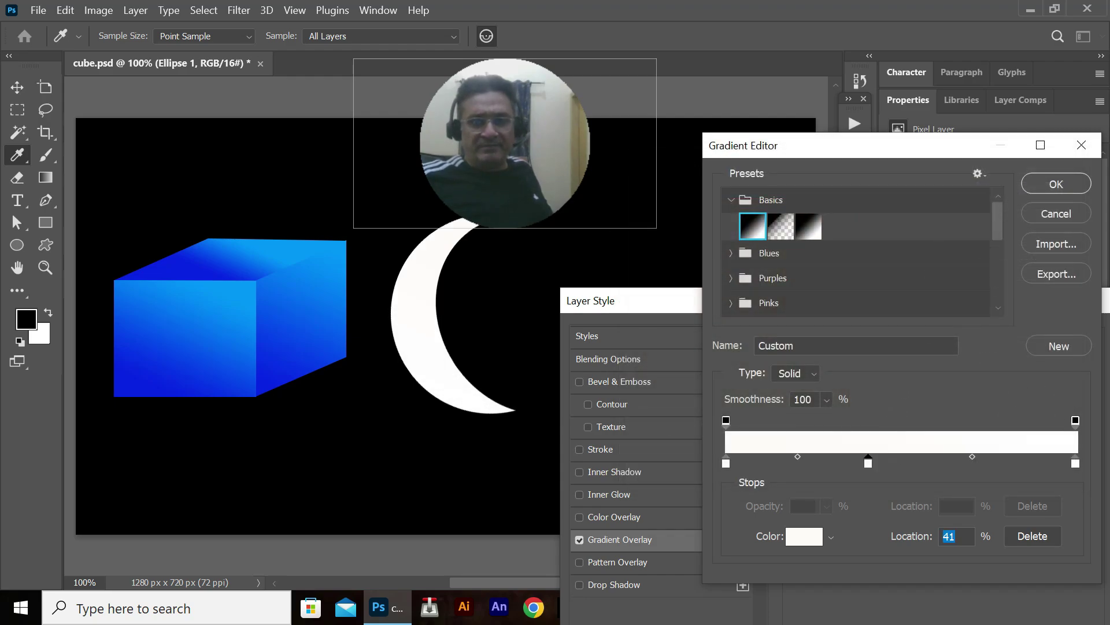
Place a middle color stop at location 48% in the gradient and make it dark gray
type("48")
left_click(804, 536)
type("332e2e313131")
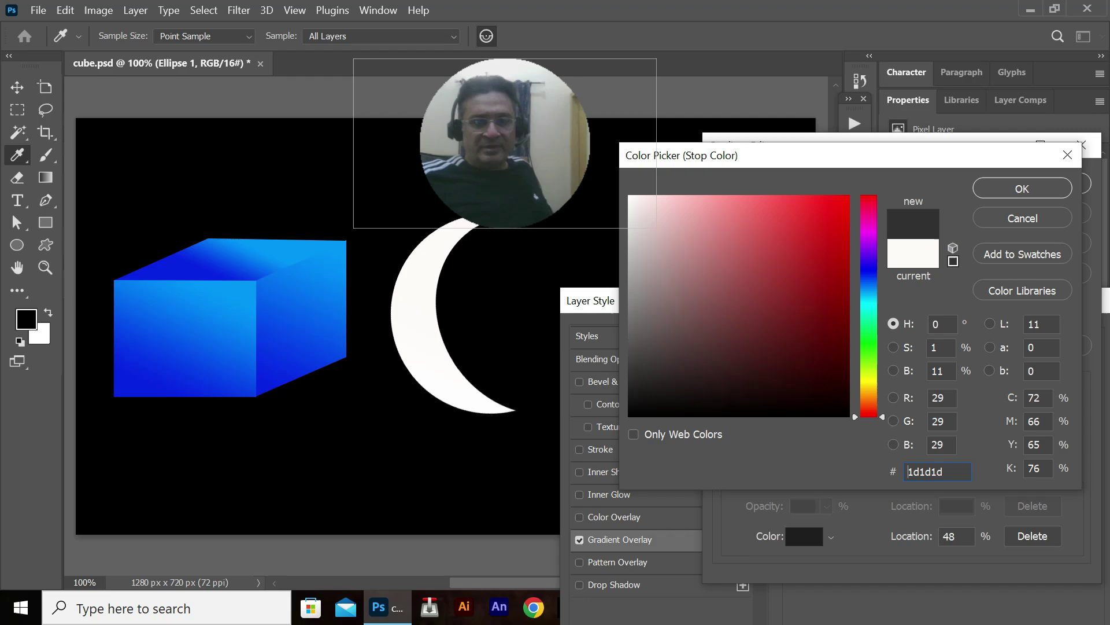
key("Return")
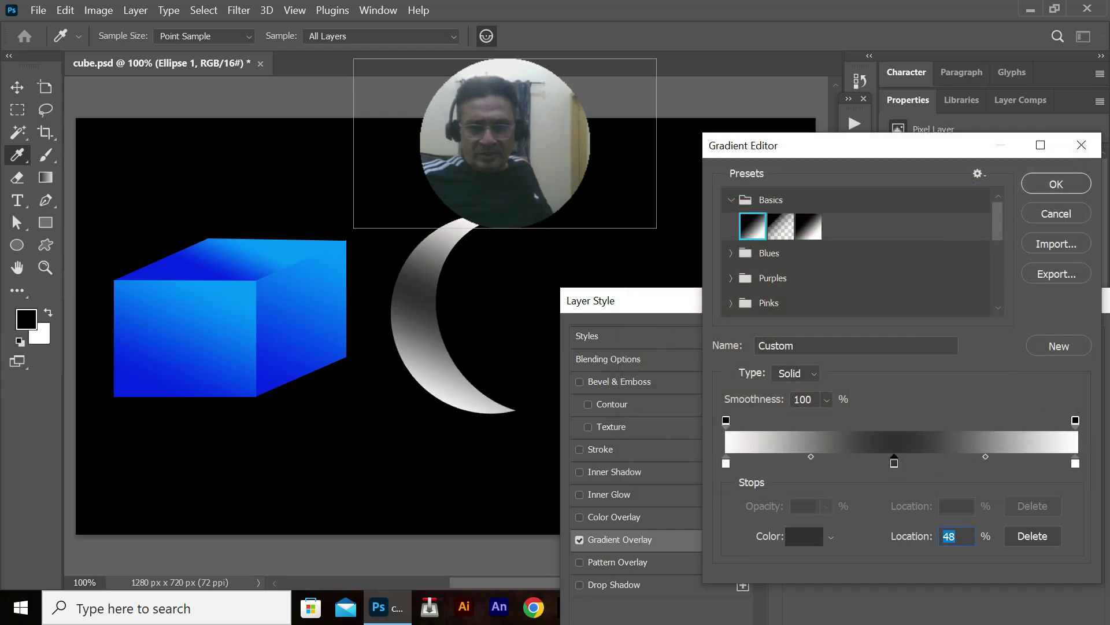
Move the dark middle stop to 49%, set the midpoint between it and the white end to 72%, and accept the gradient
left_click_drag(989, 463, 967, 506)
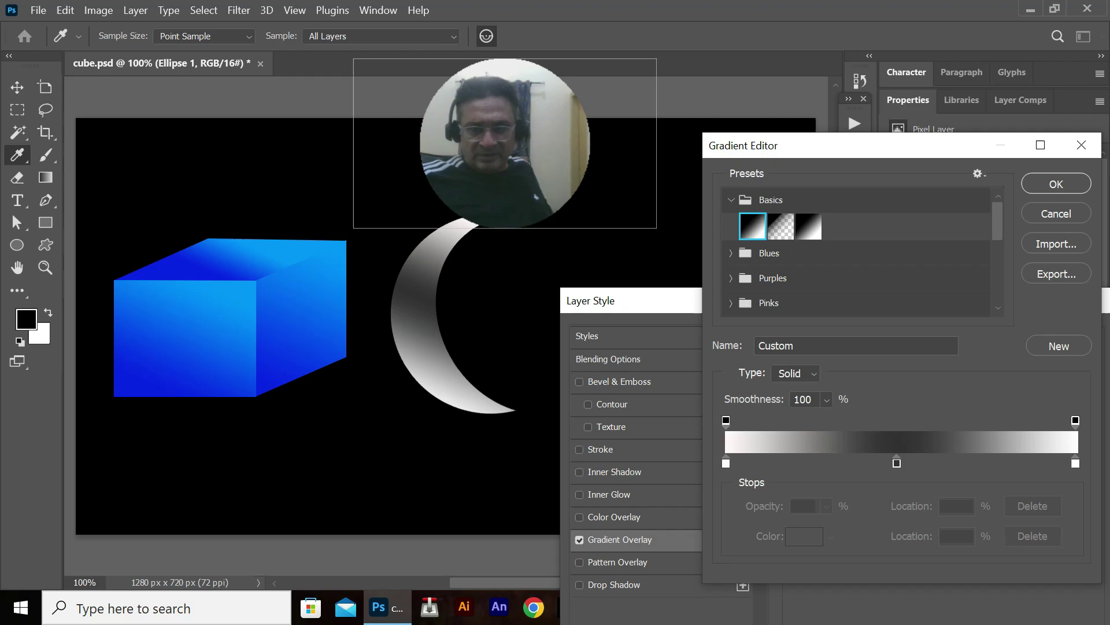
left_click(897, 463)
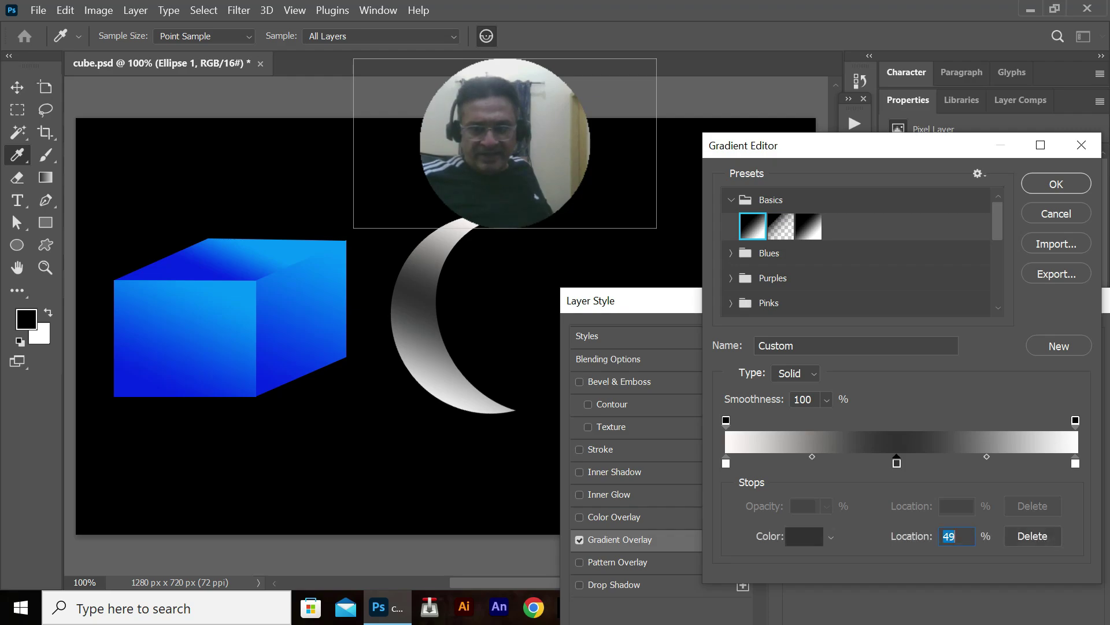
left_click_drag(986, 456, 1026, 456)
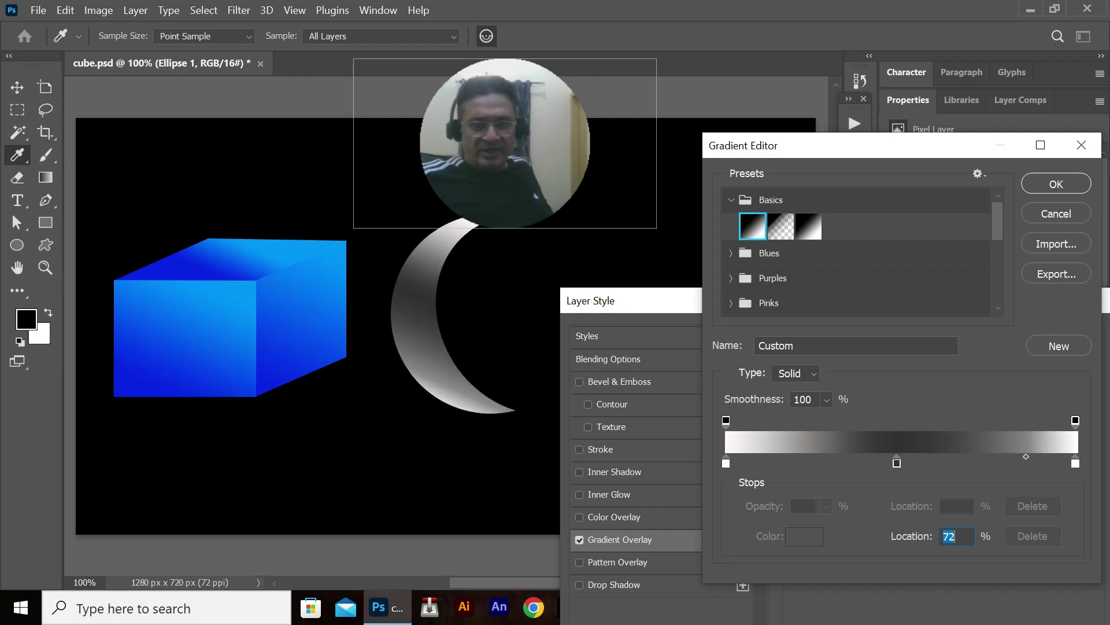
left_click(1056, 184)
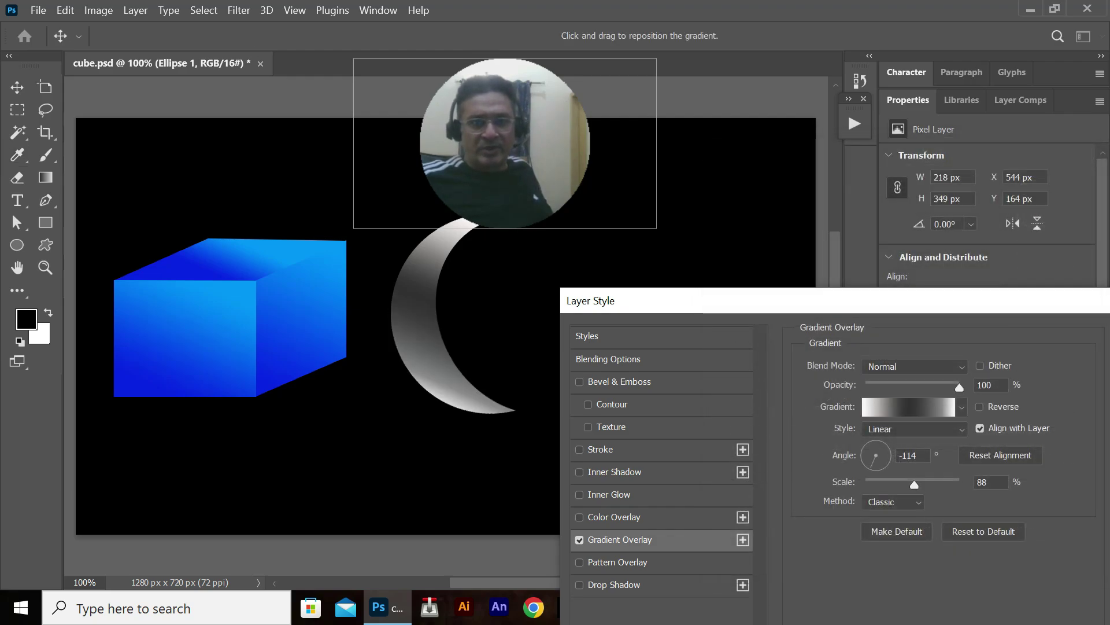
Add a Drop Shadow effect to the crescent and set the shadow color to bright yellow
left_click(580, 585)
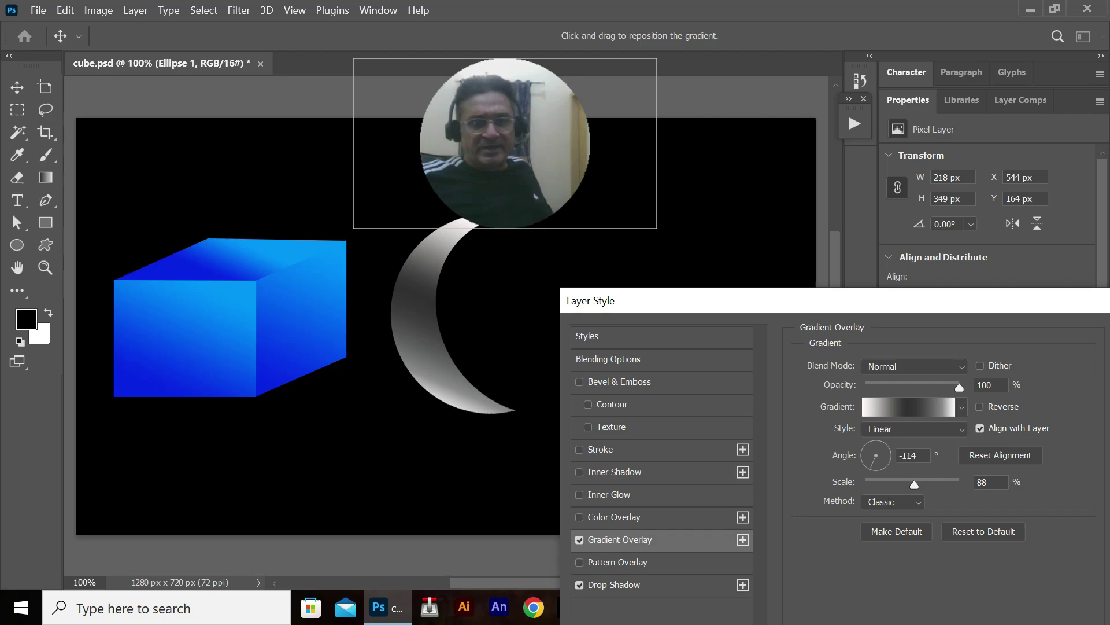
left_click(614, 585)
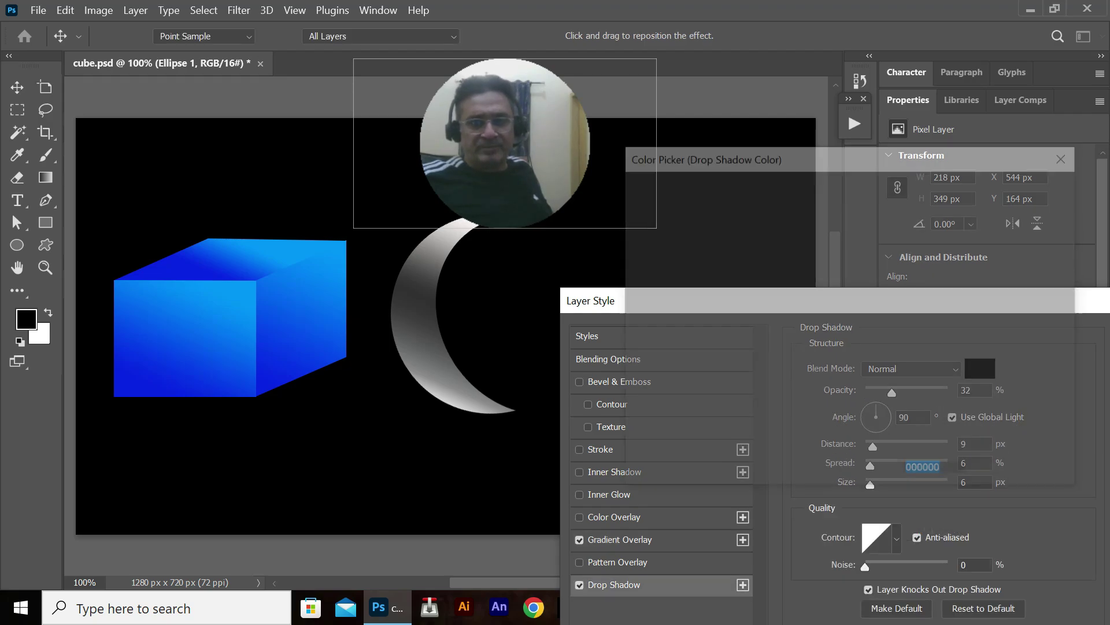
left_click(979, 368)
left_click(639, 197)
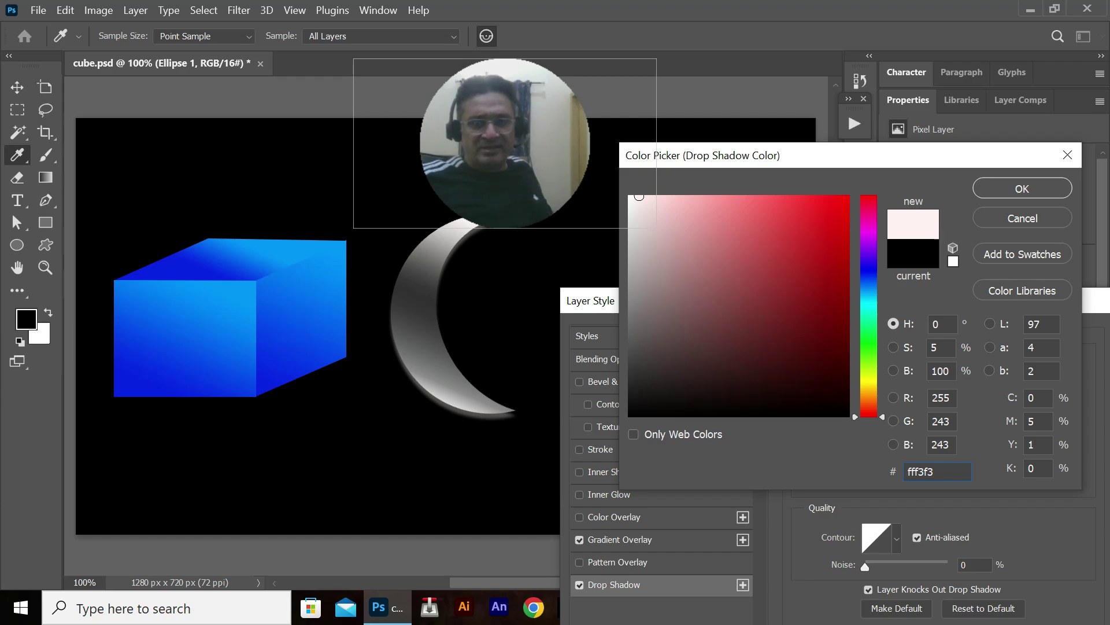
left_click(869, 266)
left_click_drag(793, 204, 740, 196)
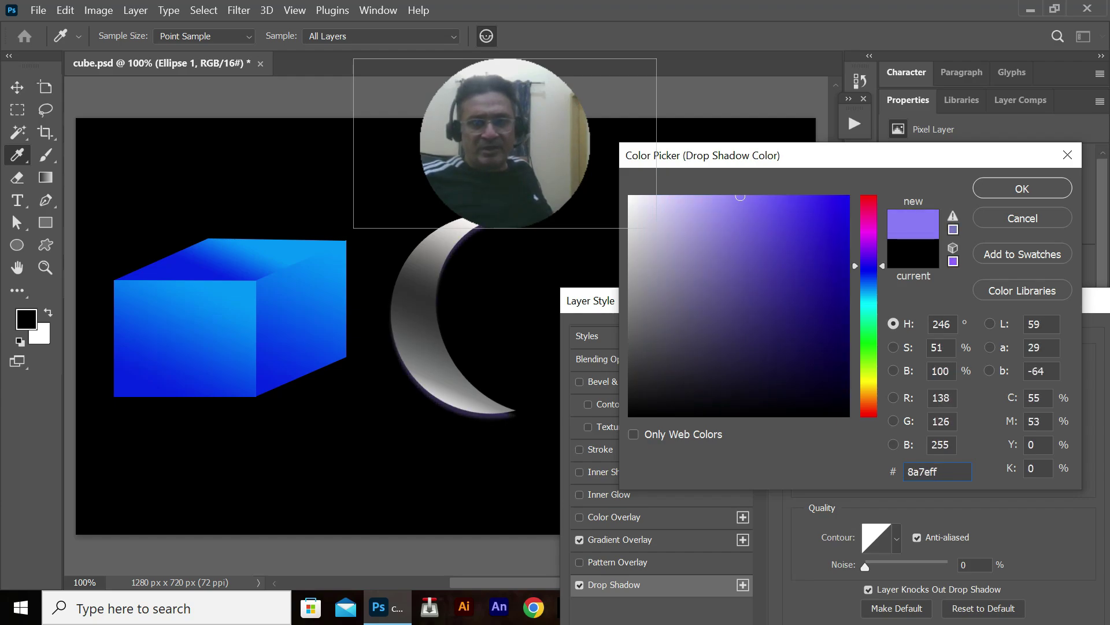
left_click_drag(869, 386, 868, 372)
left_click_drag(830, 216, 844, 196)
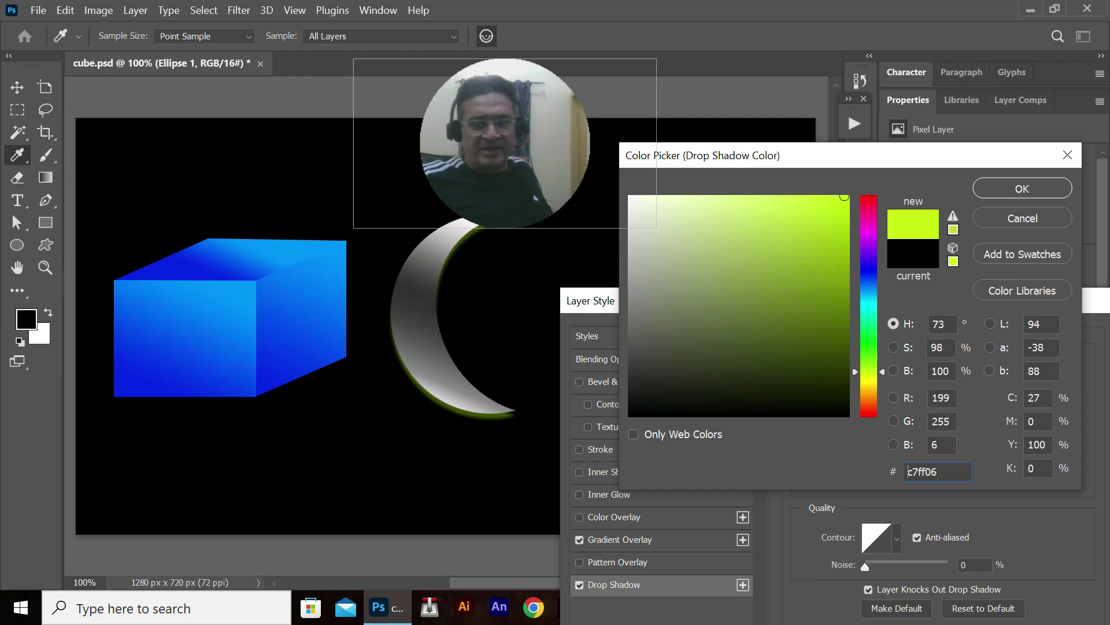
left_click(869, 379)
left_click(1023, 188)
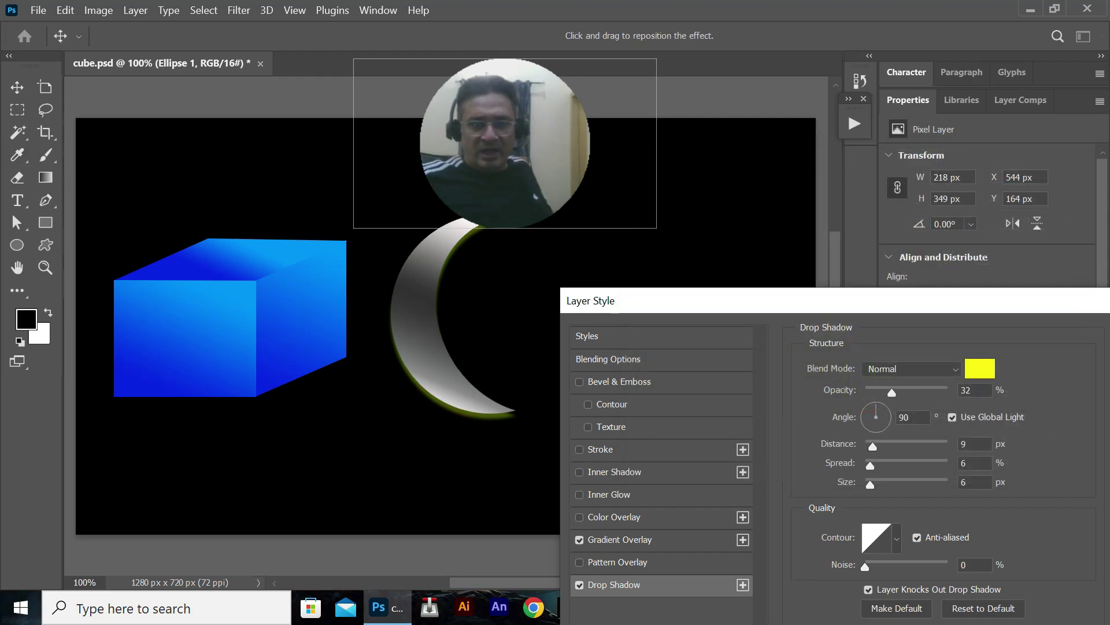
Shape the yellow shadow into a glow with Angle -166°, Distance 21 px, Spread 3% and Size 87 px
mouse_move(873, 446)
left_mouse_down()
mouse_move(890, 447)
mouse_move(870, 446)
mouse_move(874, 484)
mouse_move(898, 483)
mouse_move(877, 464)
mouse_move(884, 445)
left_mouse_up()
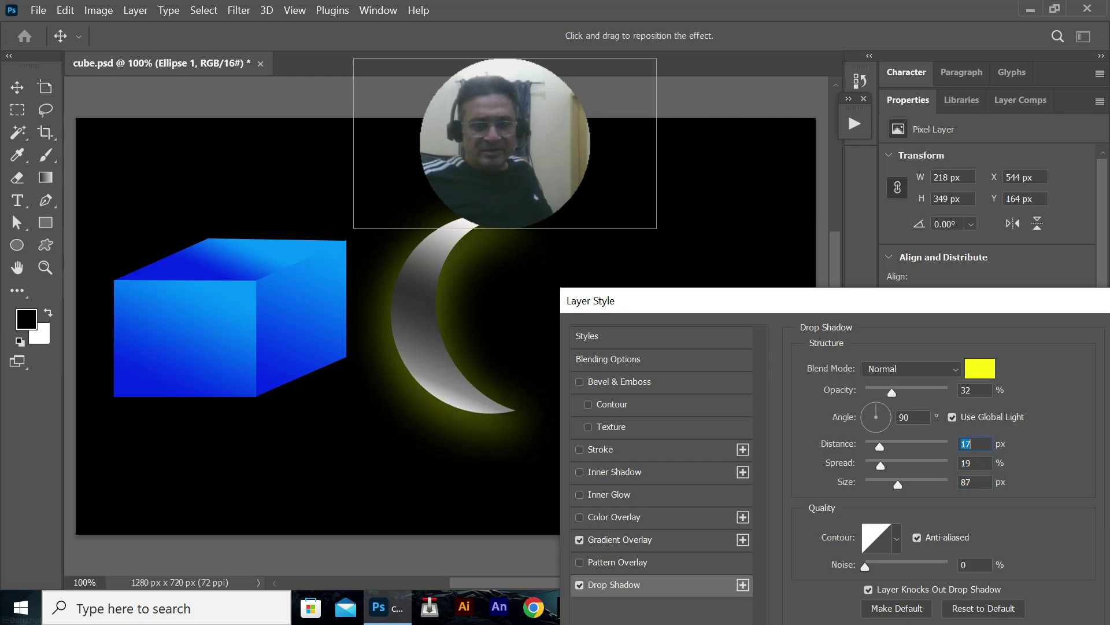
left_click_drag(457, 330, 483, 313)
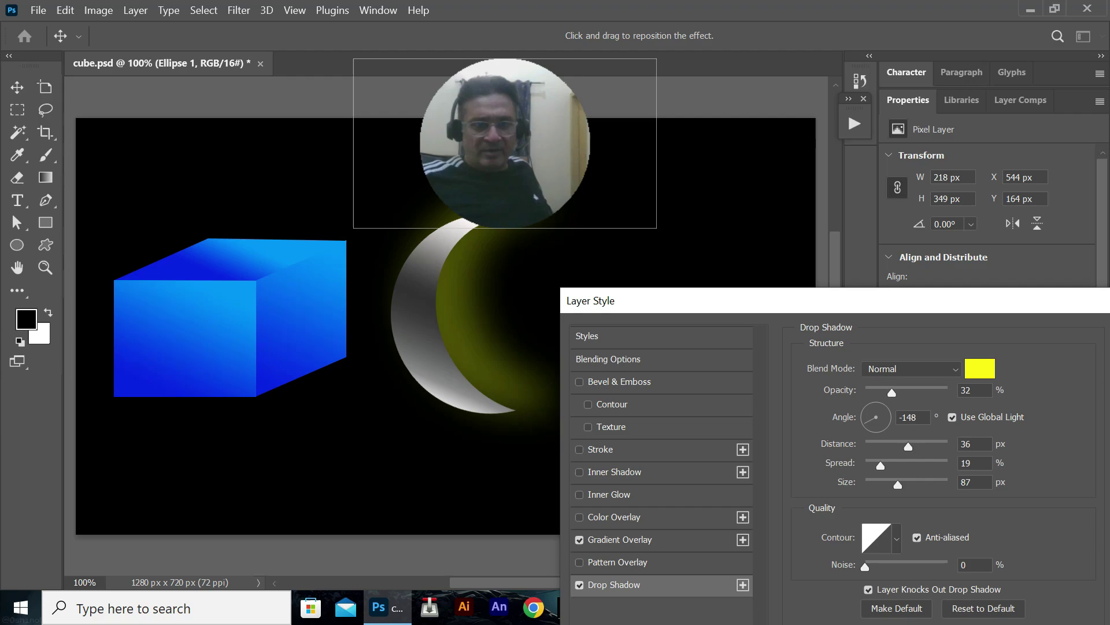
mouse_move(491, 312)
left_mouse_down()
mouse_move(474, 322)
mouse_move(486, 320)
left_mouse_up()
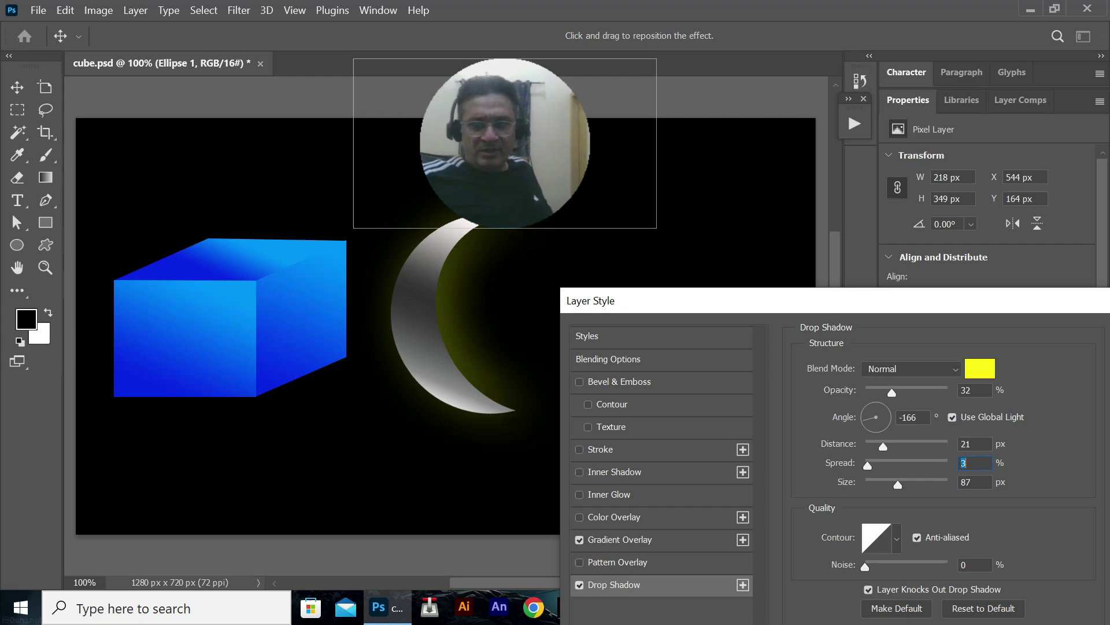
Turn the crescent's Stroke effect back on and change its fill type to Color
left_click_drag(879, 304, 907, 209)
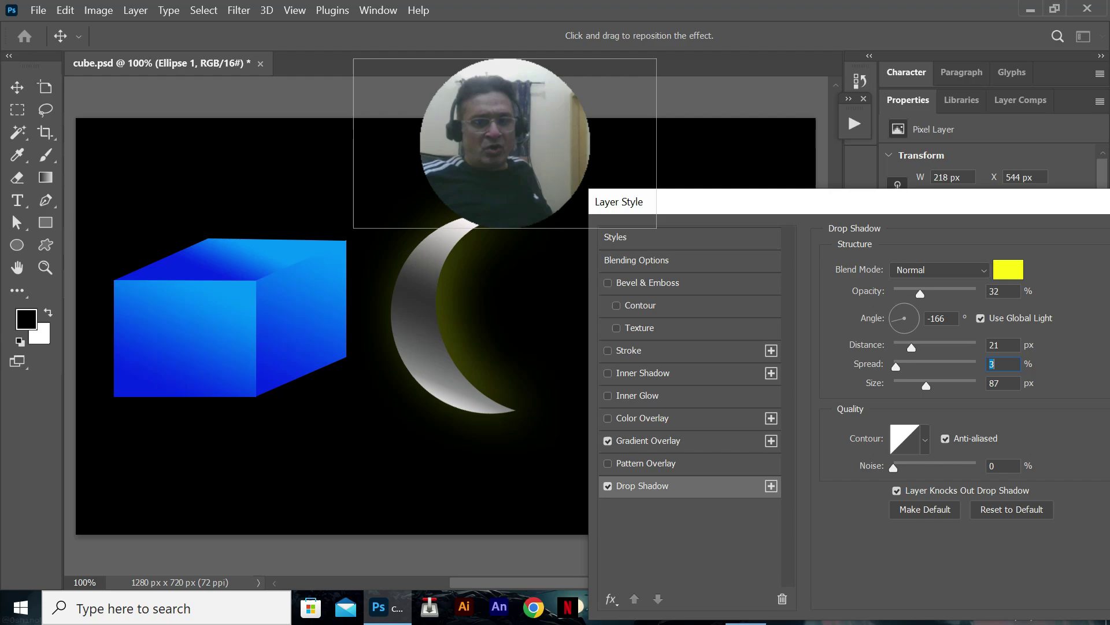
left_click(629, 351)
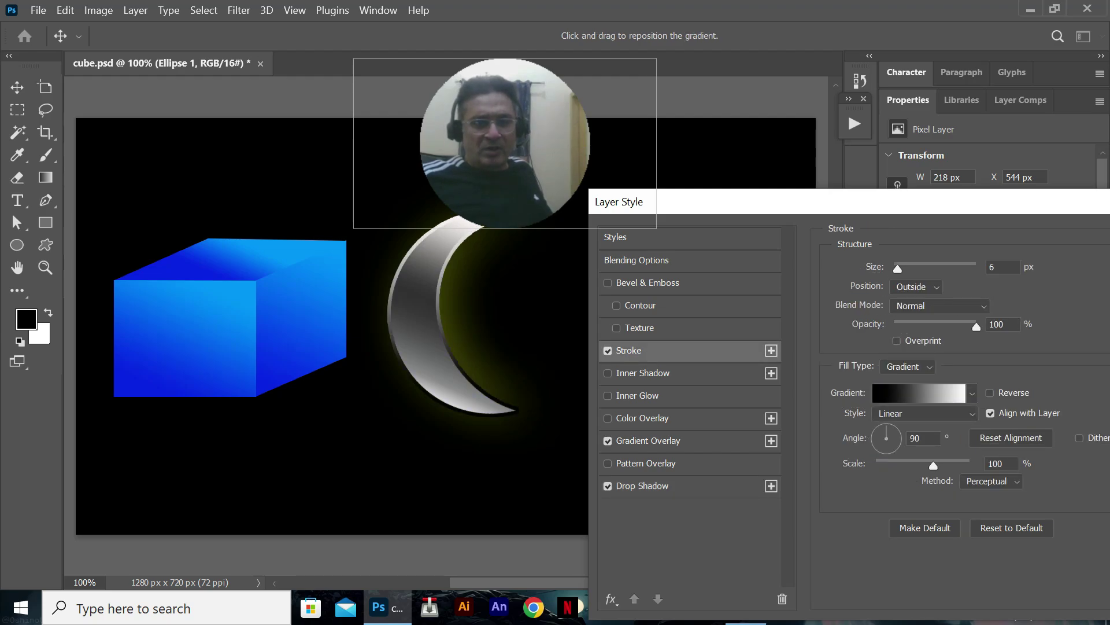
left_click(908, 367)
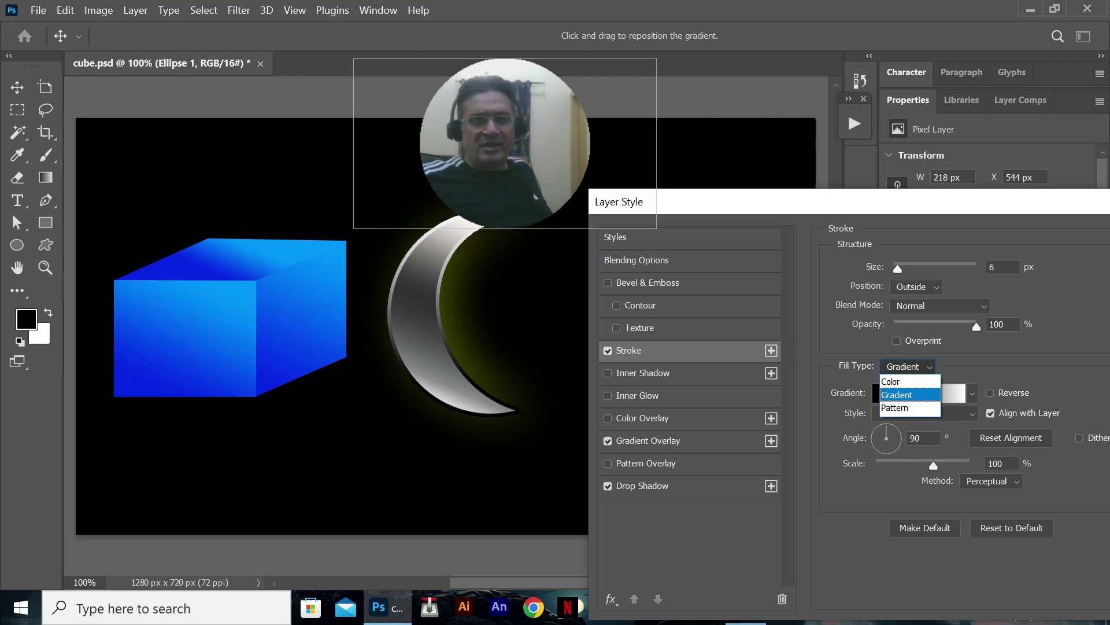
left_click(902, 382)
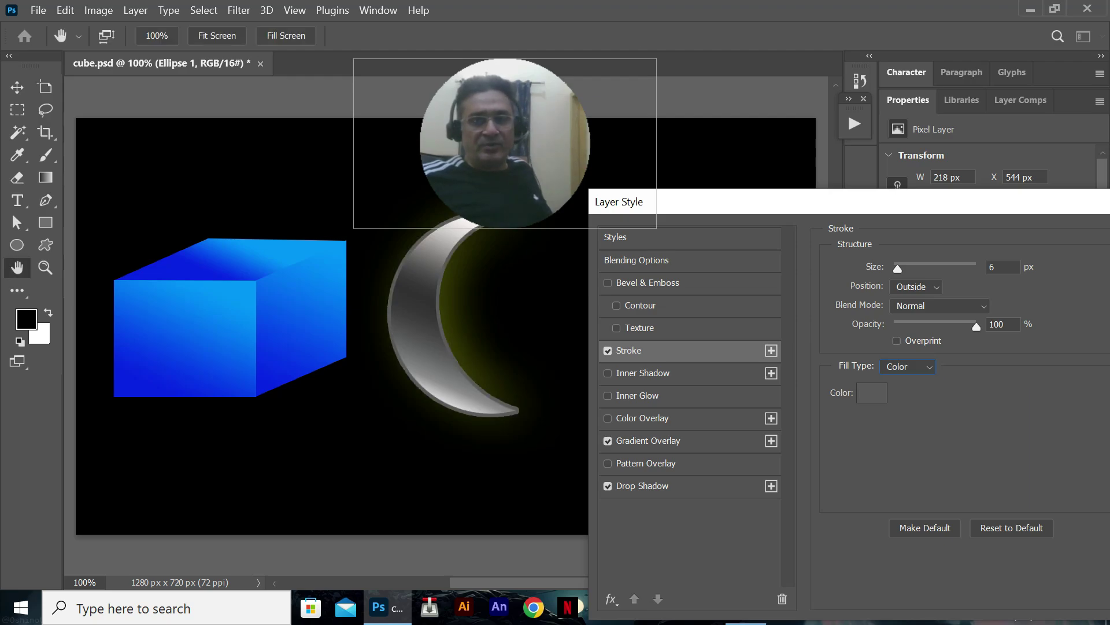
Set the crescent's stroke color to bright yellow #eaff00 and accept it
left_click(872, 393)
left_click_drag(817, 254, 849, 196)
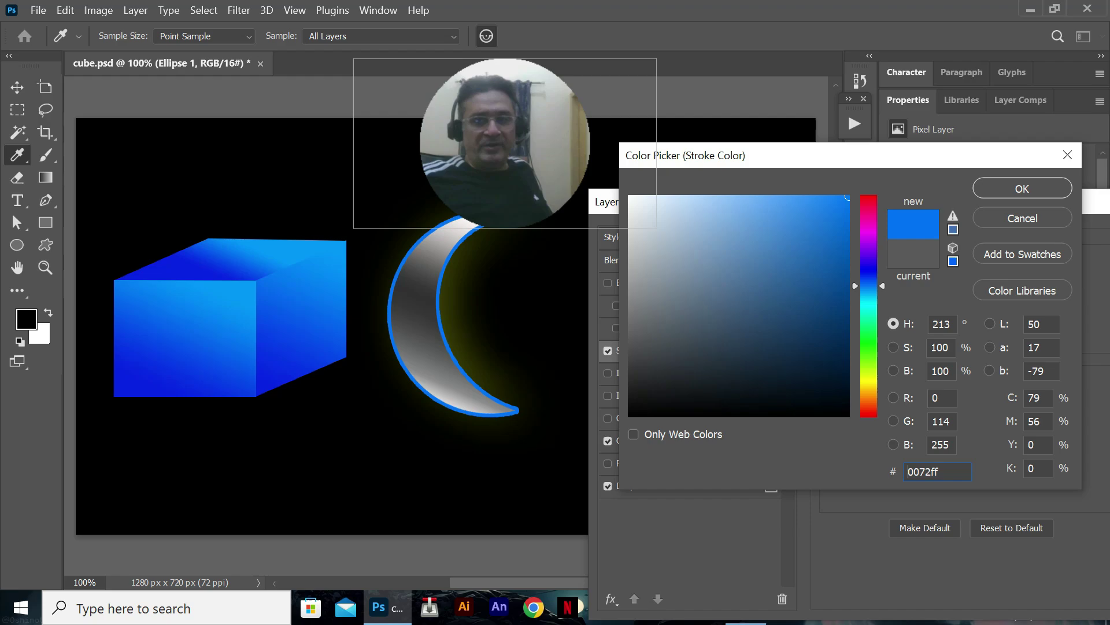
left_click(868, 357)
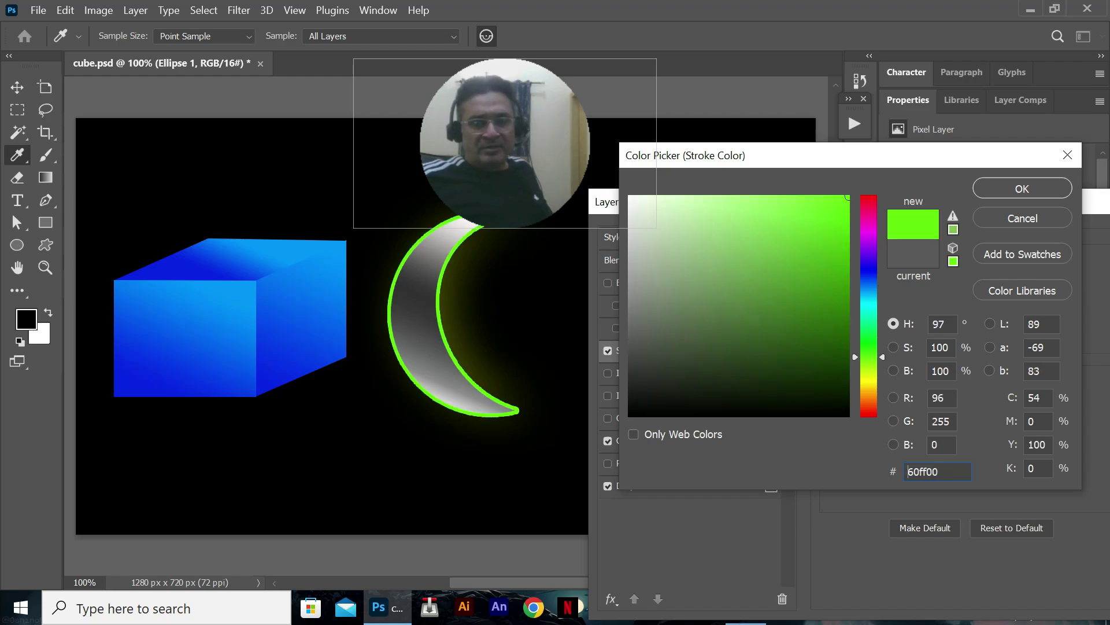
type("eaff00")
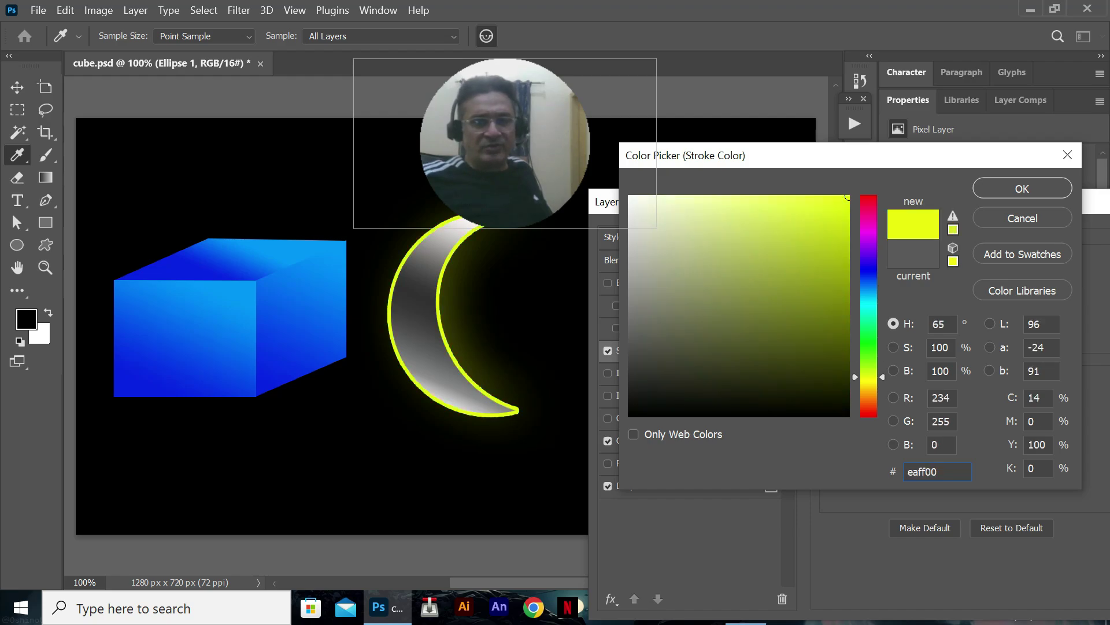
left_click_drag(505, 142, 213, 107)
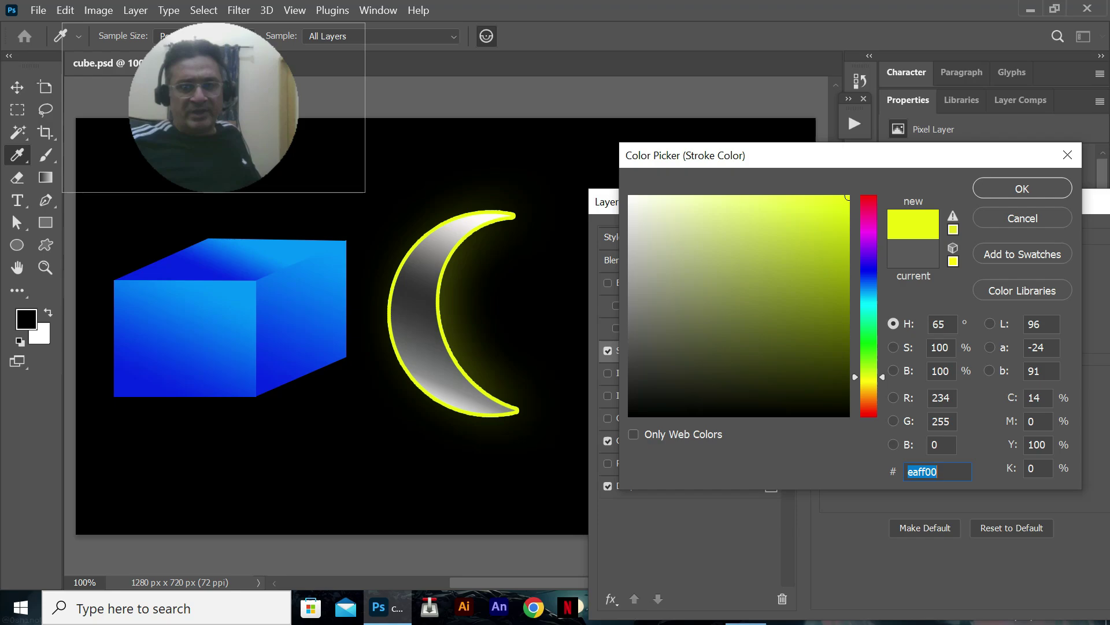
left_click(1022, 188)
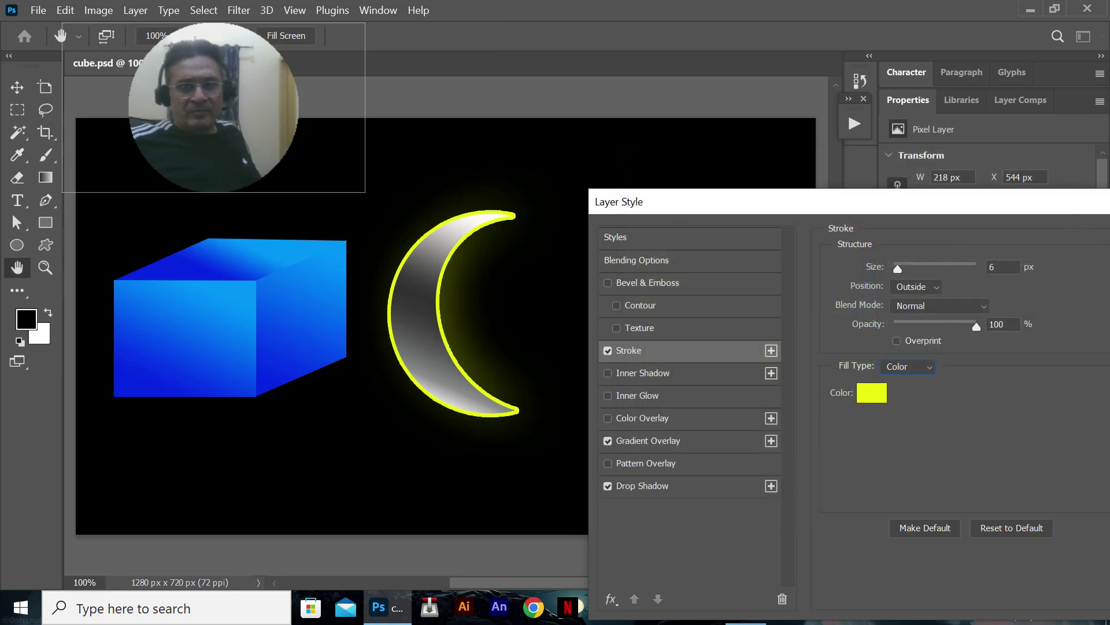
Reduce the crescent's stroke size to 1 px and close the layer style settings
mouse_move(898, 269)
left_mouse_down()
mouse_move(932, 269)
mouse_move(894, 268)
left_mouse_up()
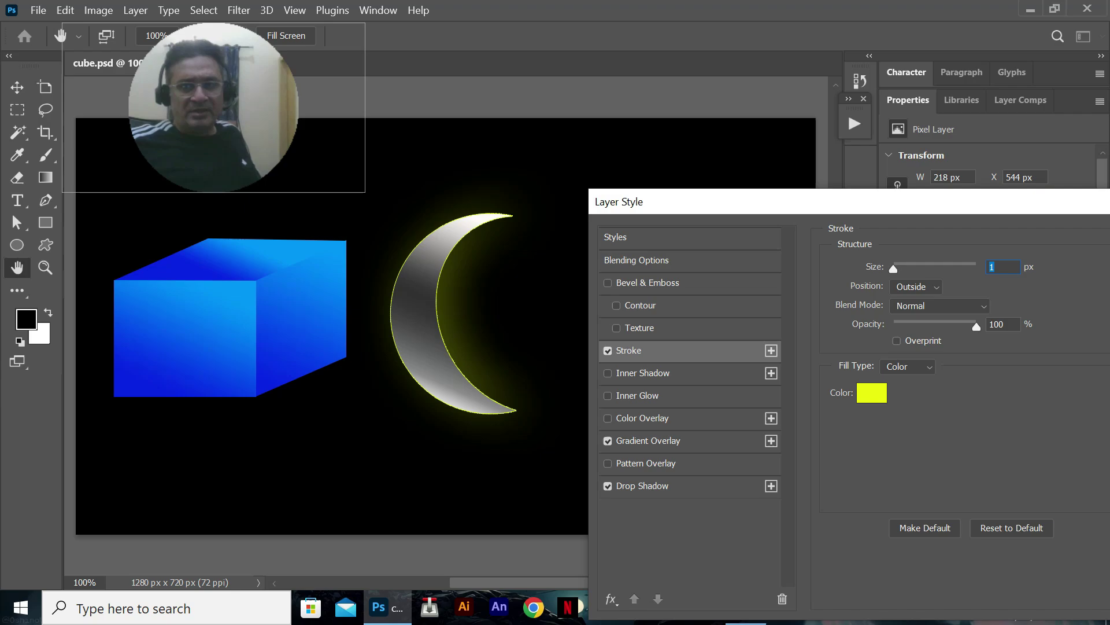
left_click_drag(1042, 210, 850, 163)
key("Escape")
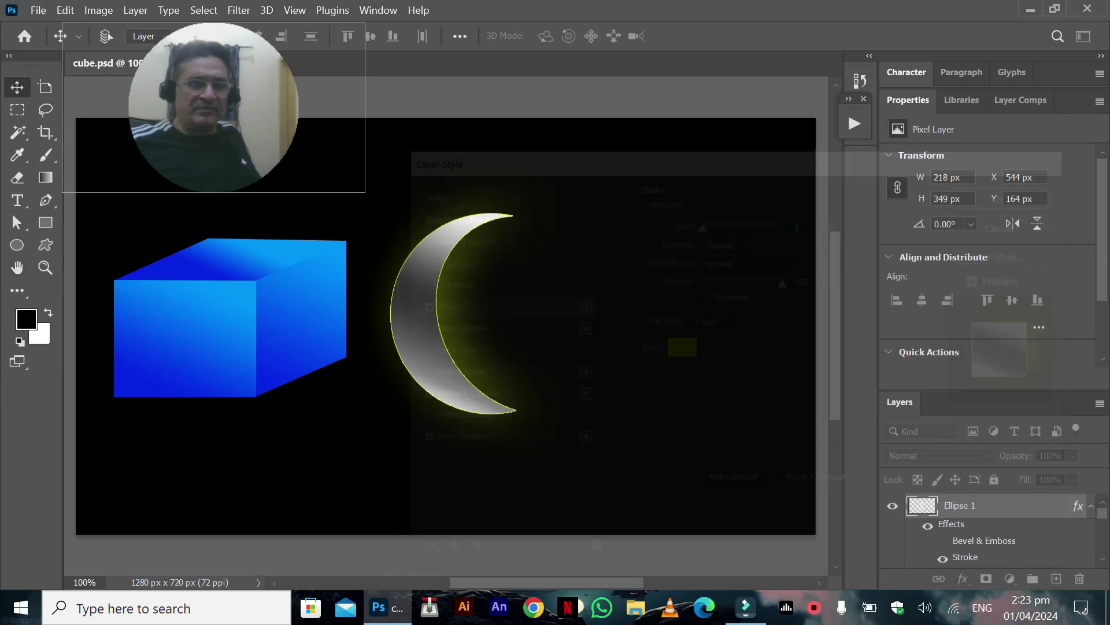
Clear the crescent's layer effects and move it up and to the right, to about X 583 px, Y 101 px
left_click_drag(430, 271, 452, 234)
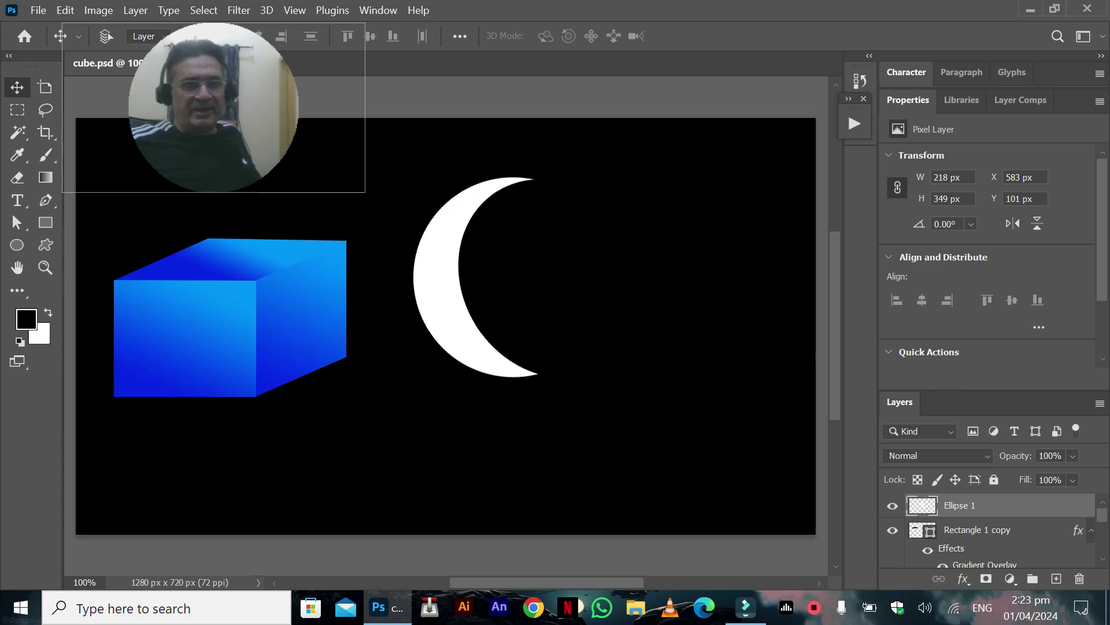
Make a rectangular marquee selection about 281 × 247 px beside the crescent, fill it with the white background color and deselect
key("shift+m")
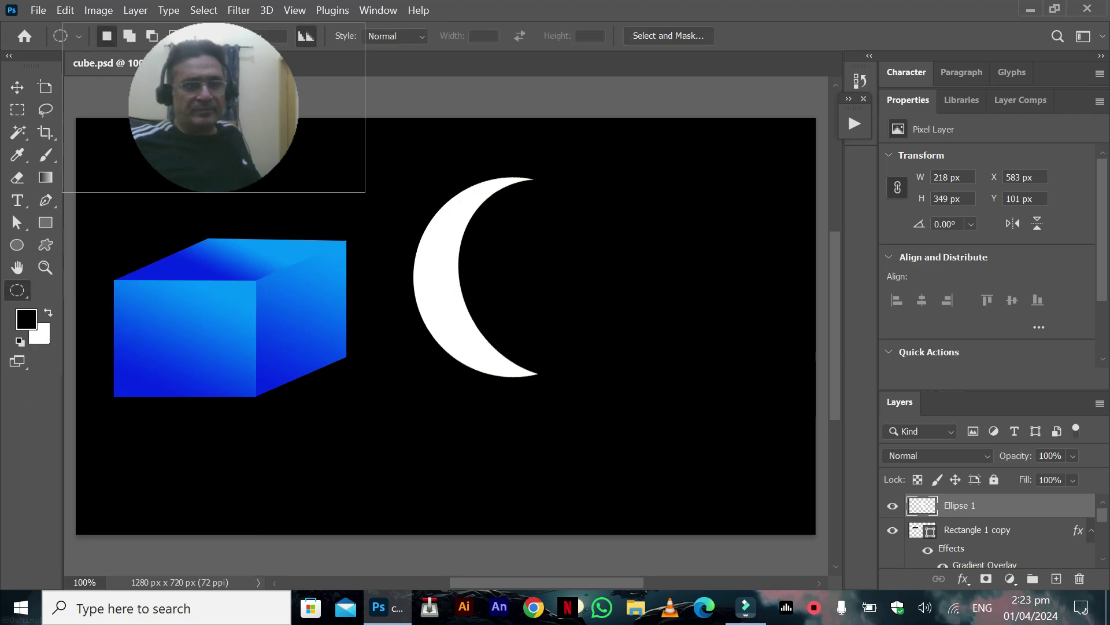
right_click(16, 290)
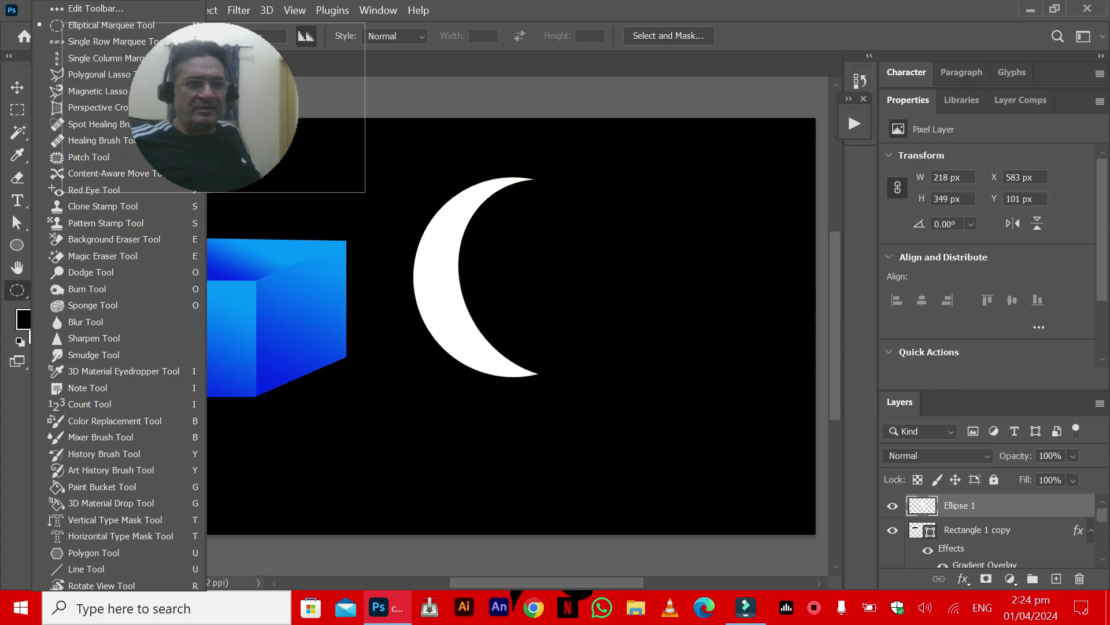
key("Escape")
left_click(17, 110)
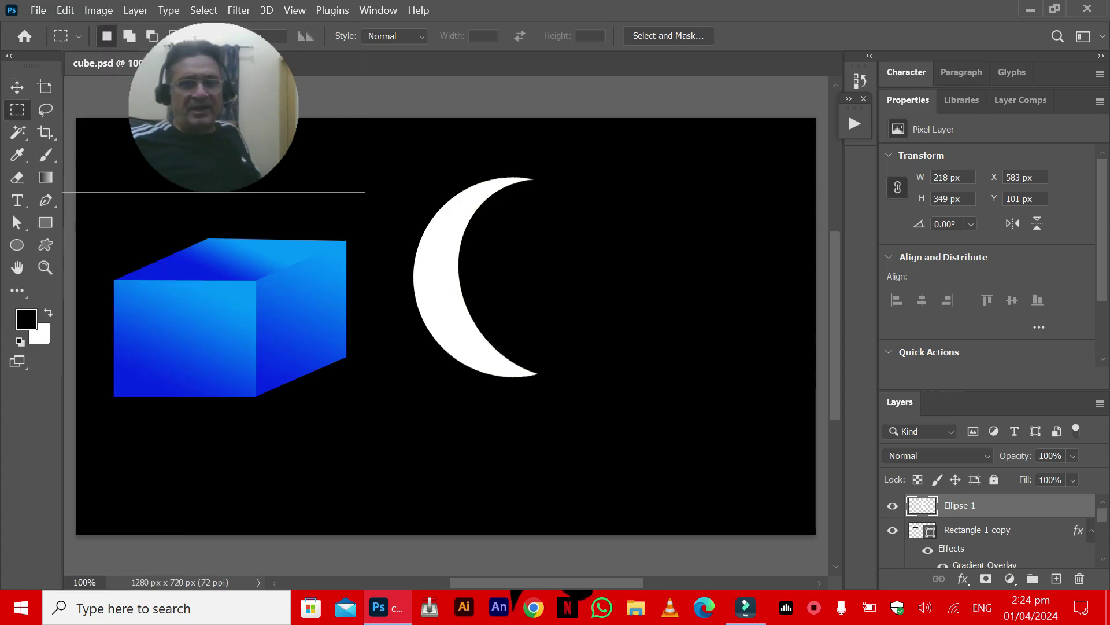
left_click_drag(566, 223, 729, 365)
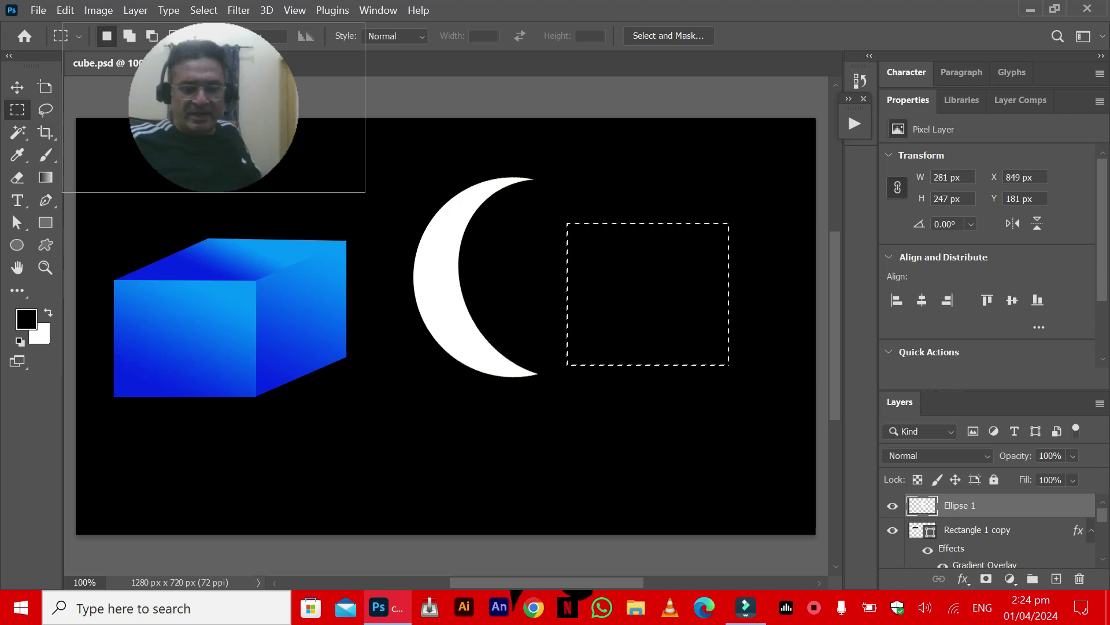
key("ctrl+BackSpace")
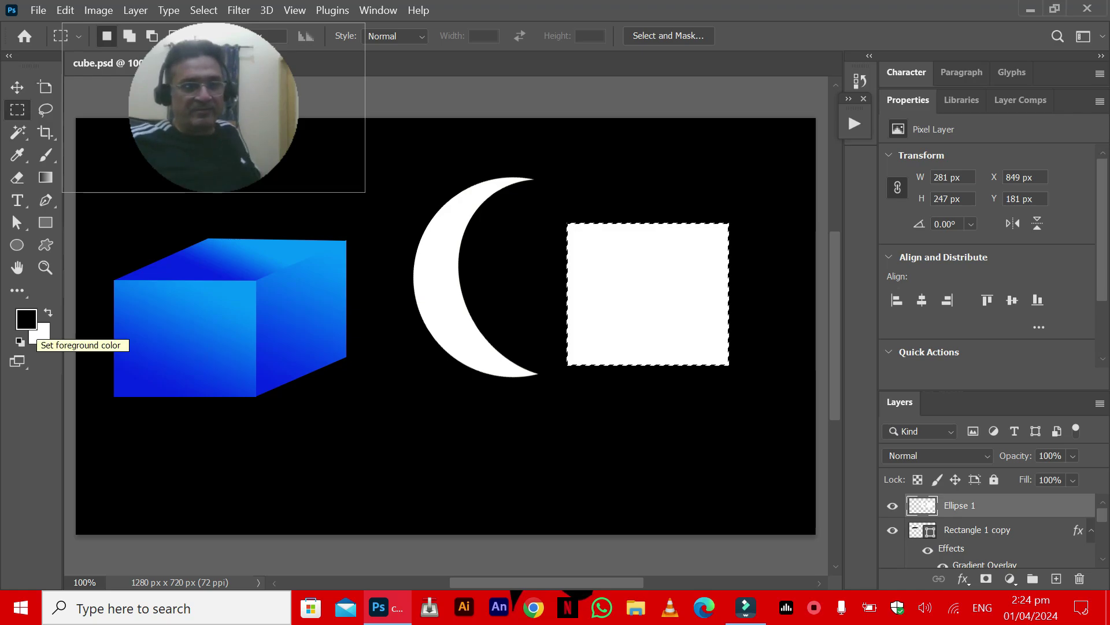
key("ctrl+d")
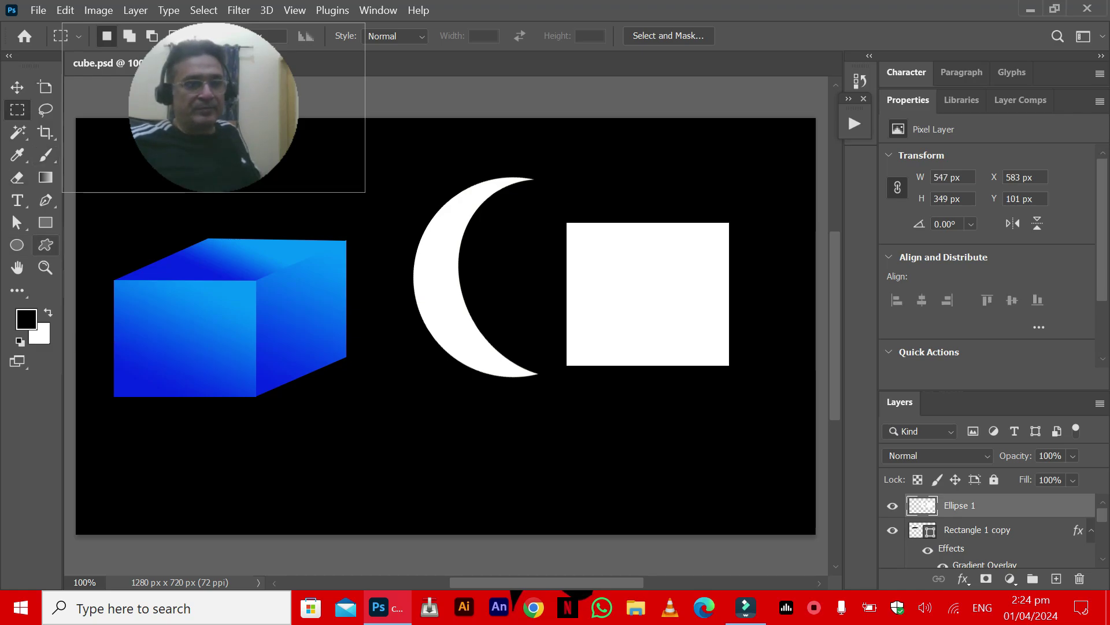
Delete an elliptical marquee area about 301 × 273 px from the upper-left part of the white rectangle and deselect
left_click(17, 245)
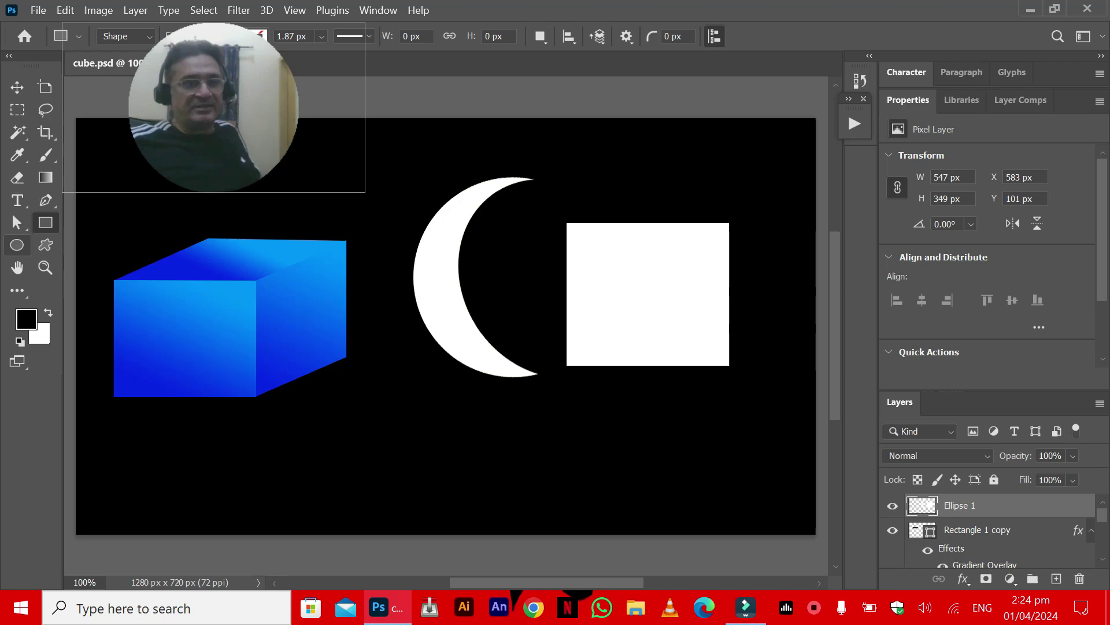
left_click(16, 290)
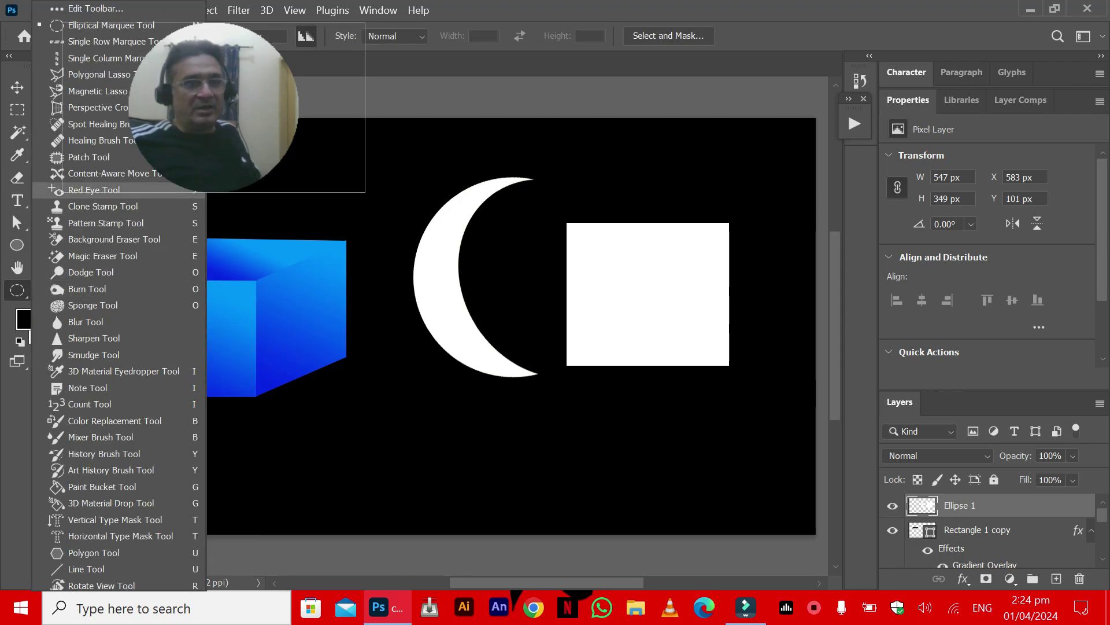
left_click(111, 26)
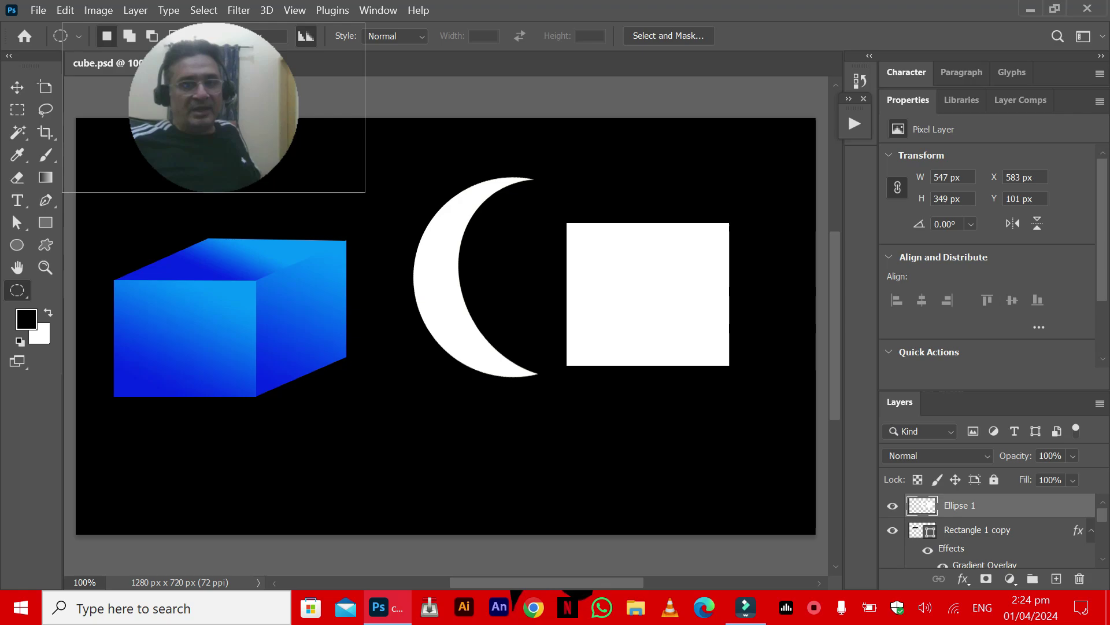
left_click_drag(545, 192, 719, 350)
key("Delete")
key("Return")
key("Return")
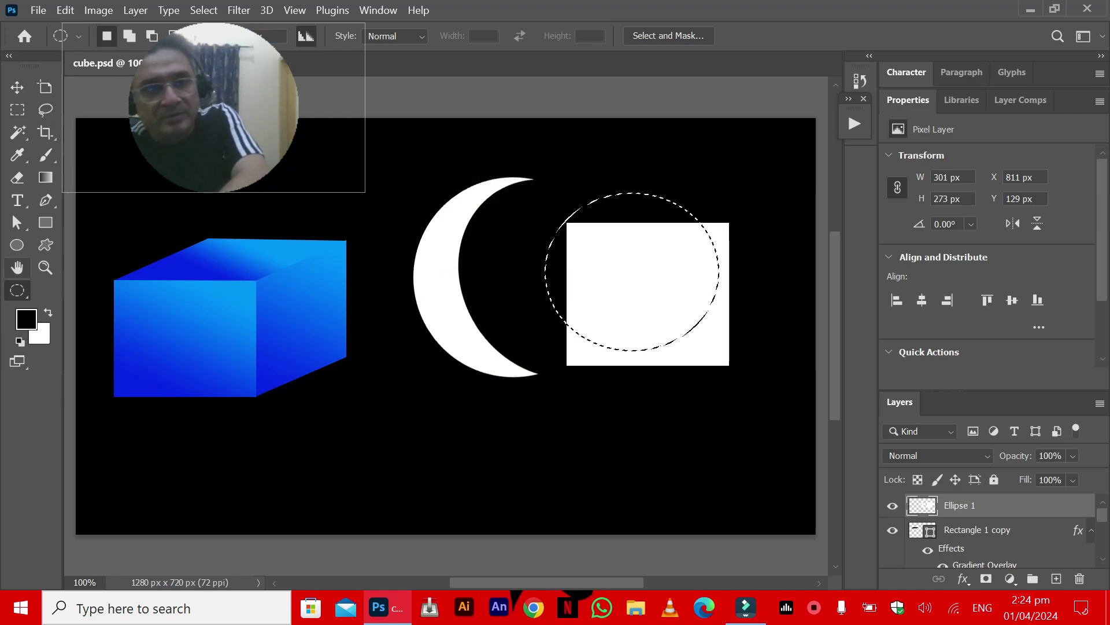
key("v")
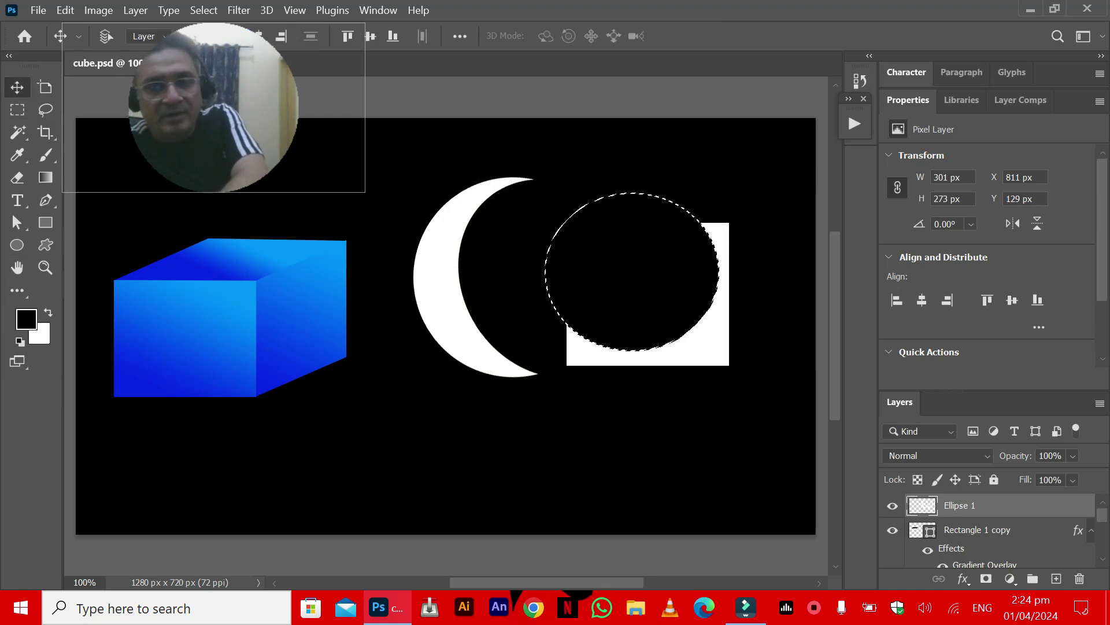
key("Delete")
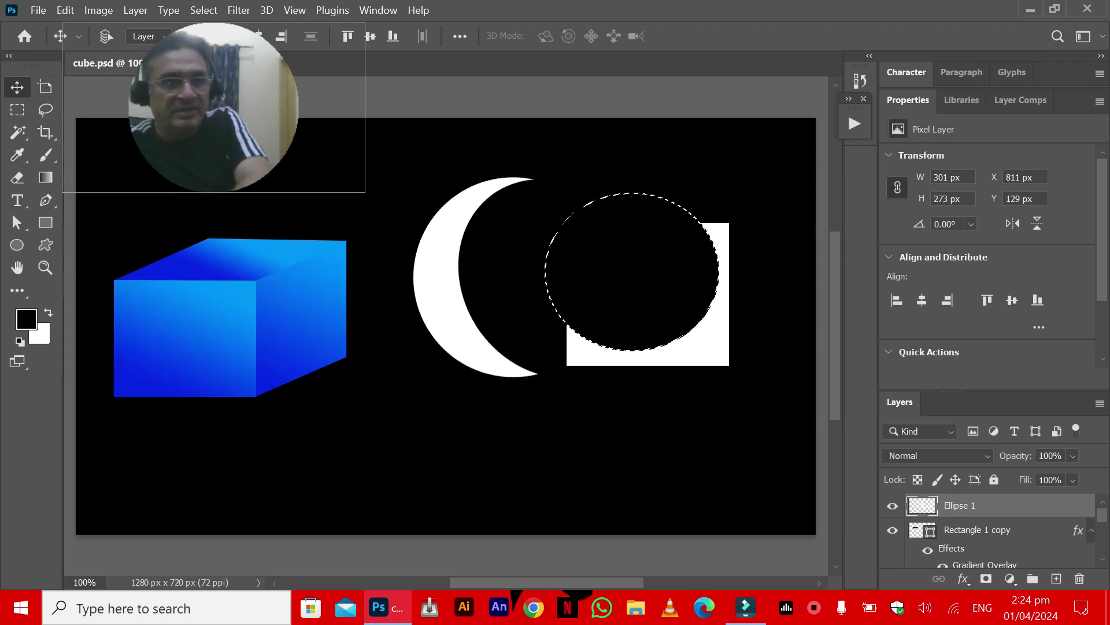
key("m")
key("ctrl+d")
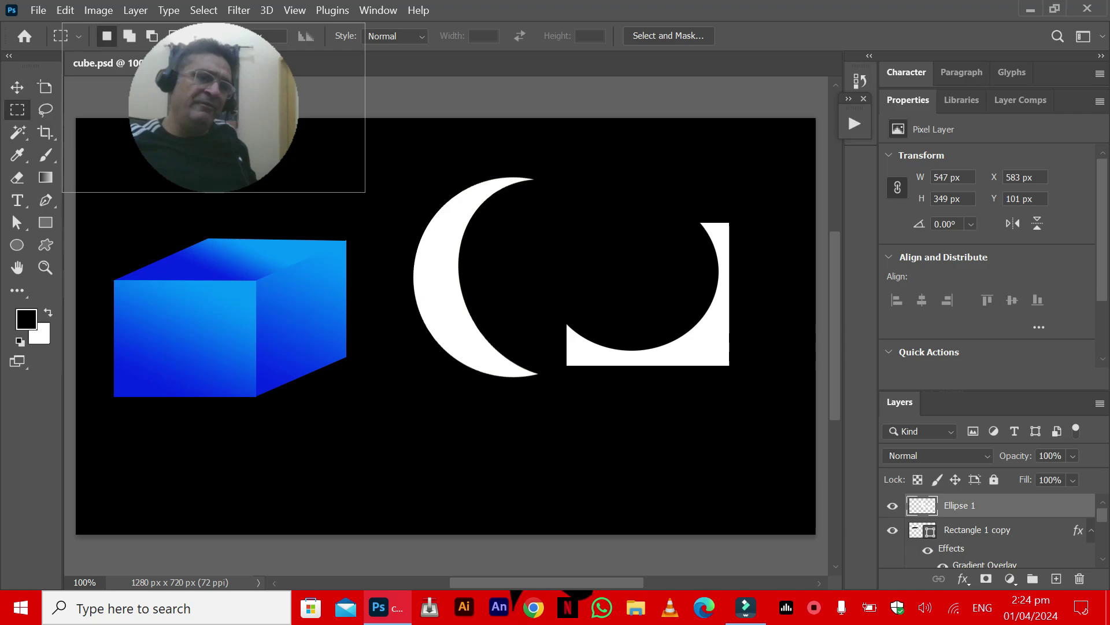
Shift the white shapes to about X 591 px, Y 112 px, and cut the notched rectangle onto a new layer using a rectangular marquee
key("v")
left_click_drag(662, 359, 673, 334)
key("m")
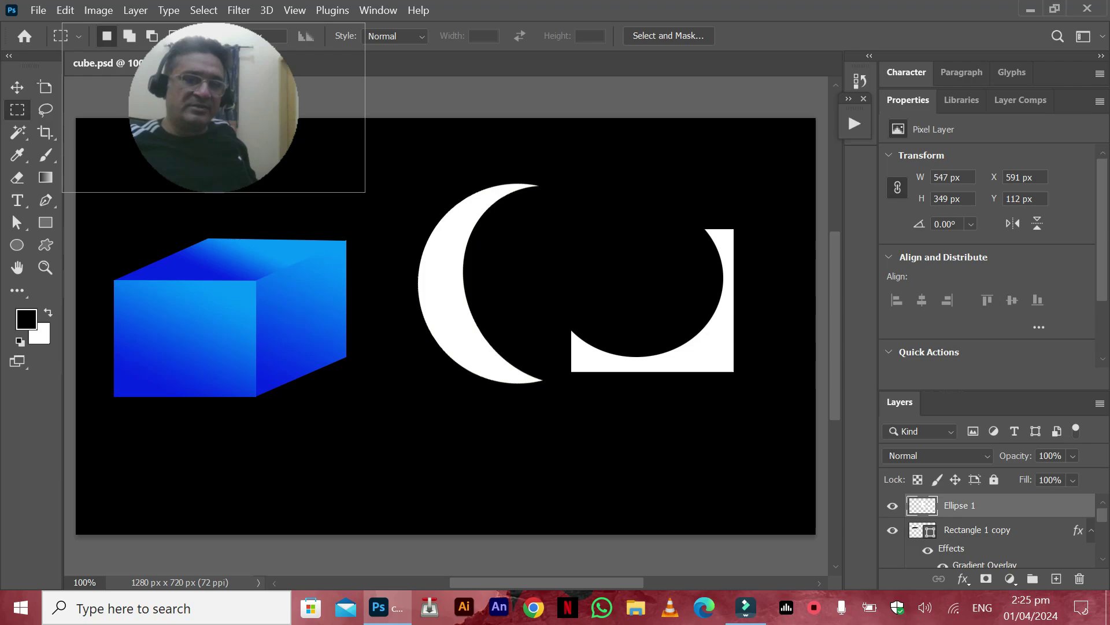
left_click_drag(558, 206, 753, 399)
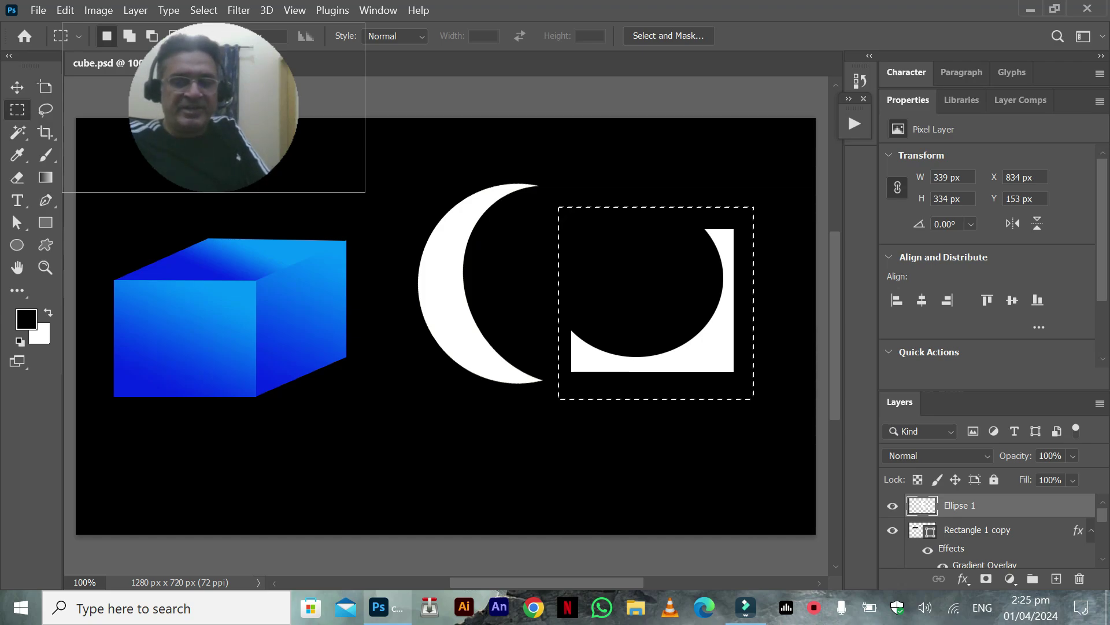
key("ctrl+j")
Check the contents of Layer 1 and Ellipse 1 by hiding both layers and showing them again
left_click(892, 506)
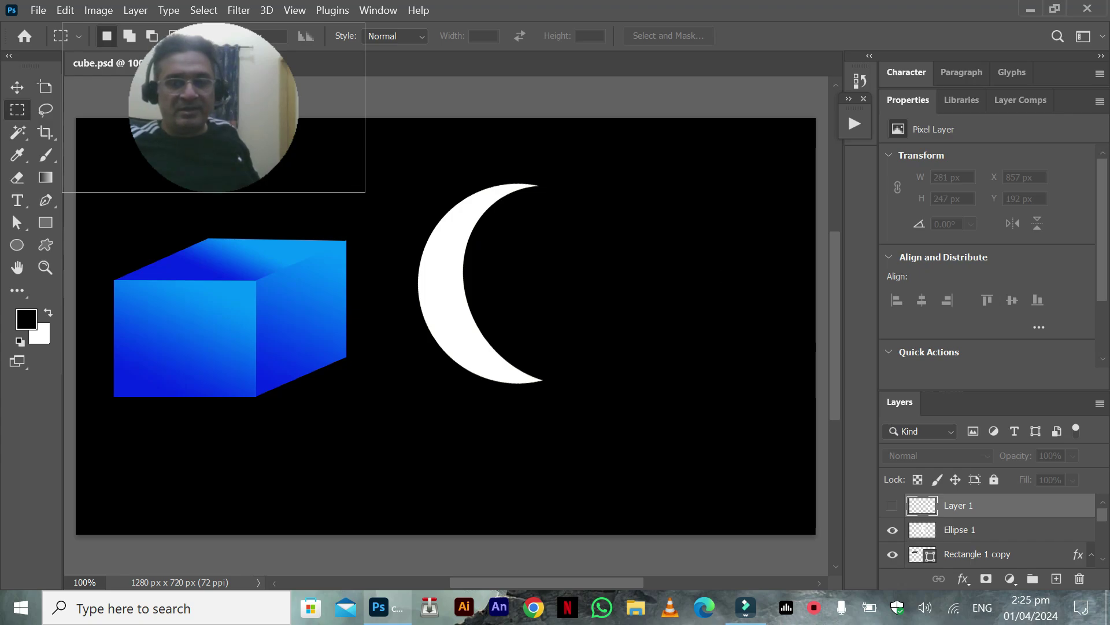
left_click(893, 530)
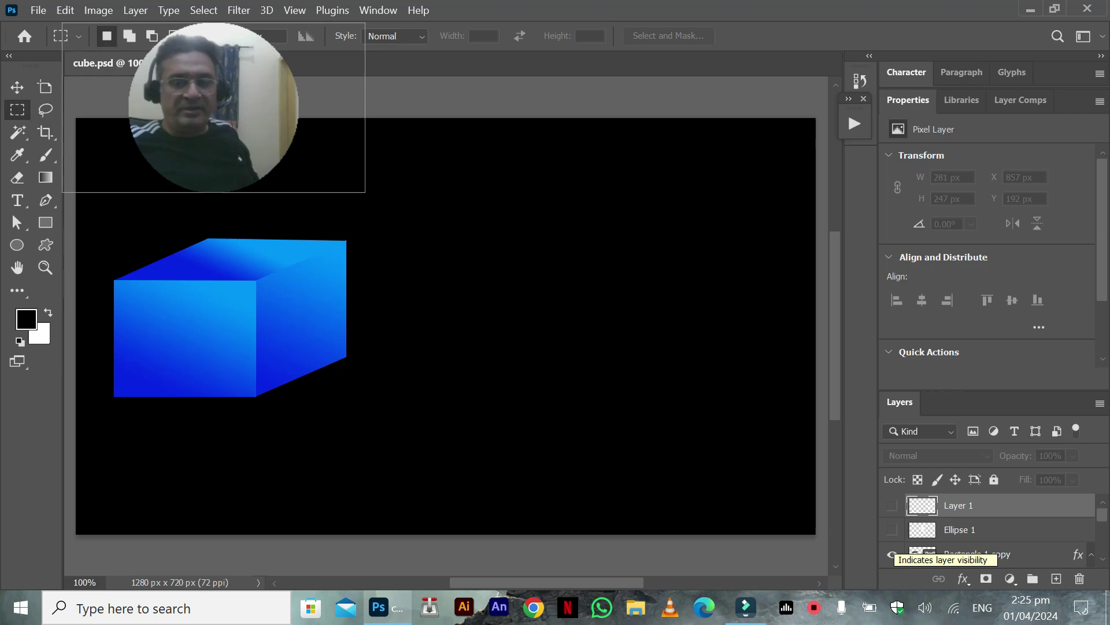
left_click(892, 530)
left_click(892, 506)
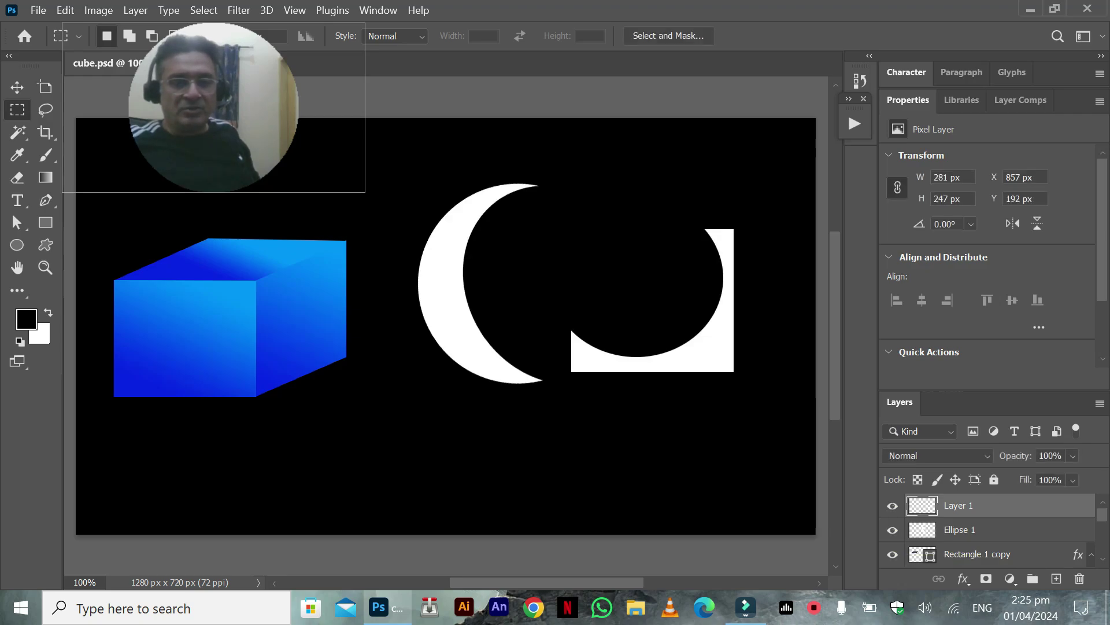
Move the notched rectangle closer to the crescent, to about X 785 px, Y 130 px, and enlarge the layer list
key("v")
left_click_drag(680, 325, 636, 288)
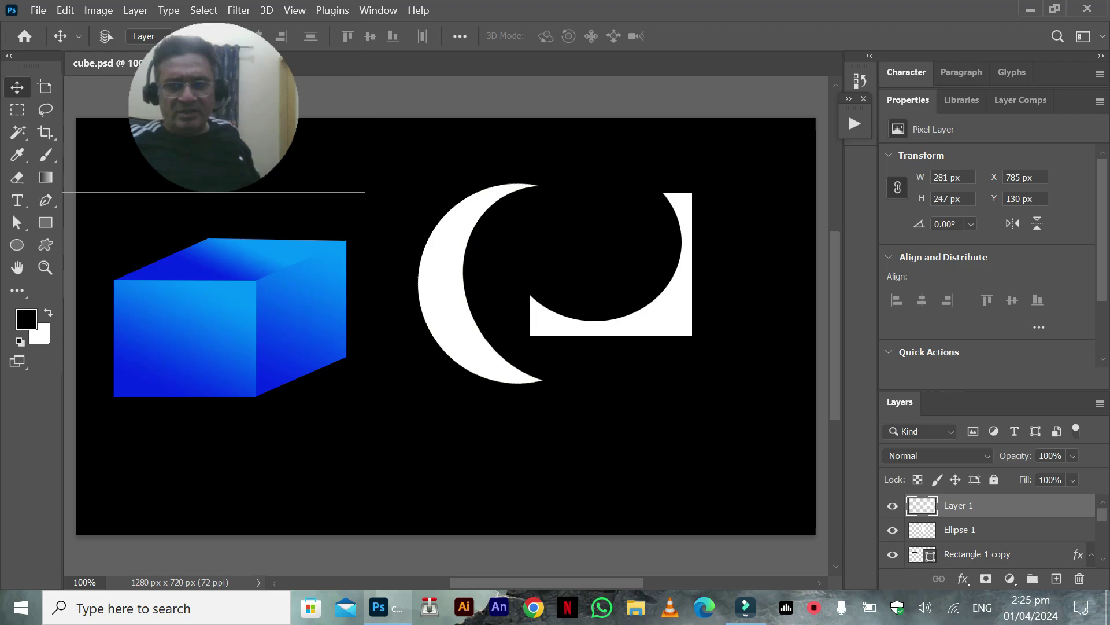
left_click_drag(977, 390, 977, 304)
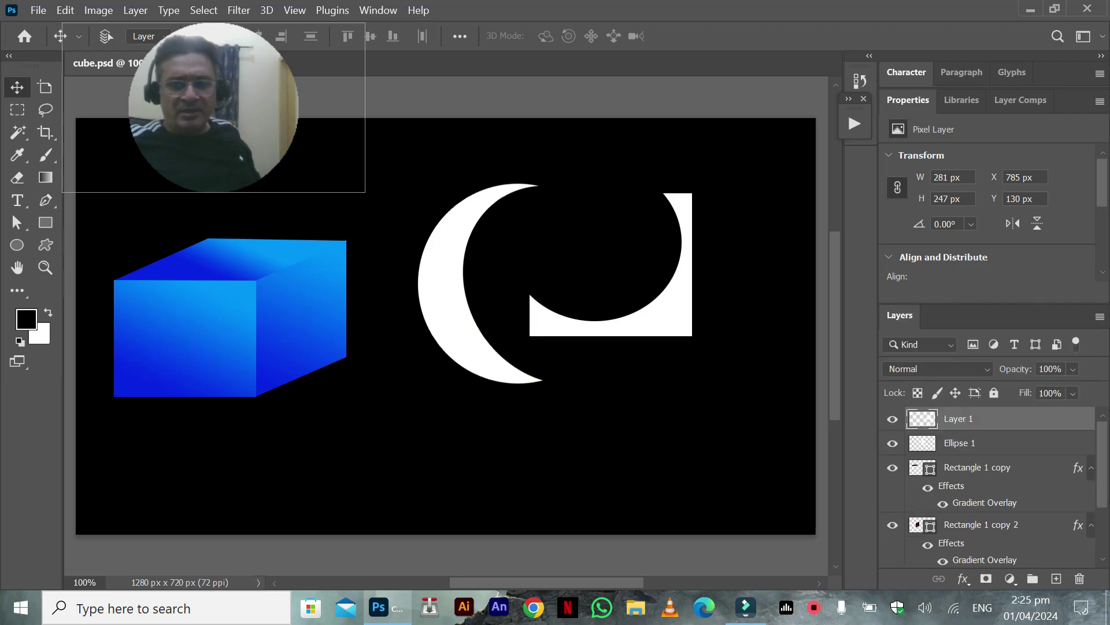
Switch to Microsoft Whiteboard, open the "VECTOR GRAPHICS & sound" board and examine the vector graphics notes
key("super")
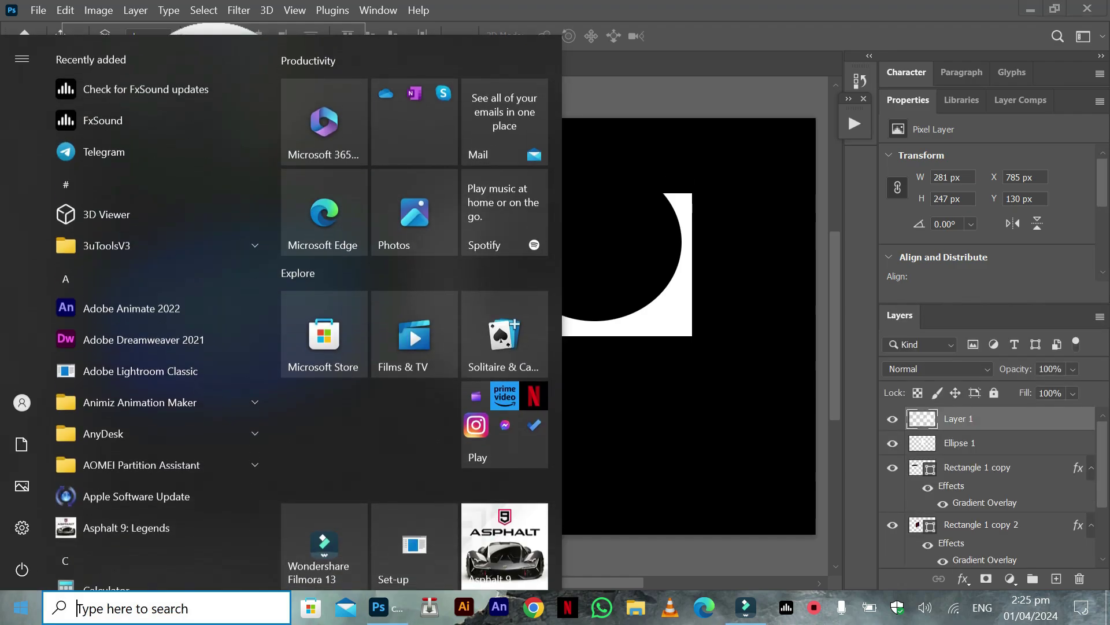
left_click(165, 608)
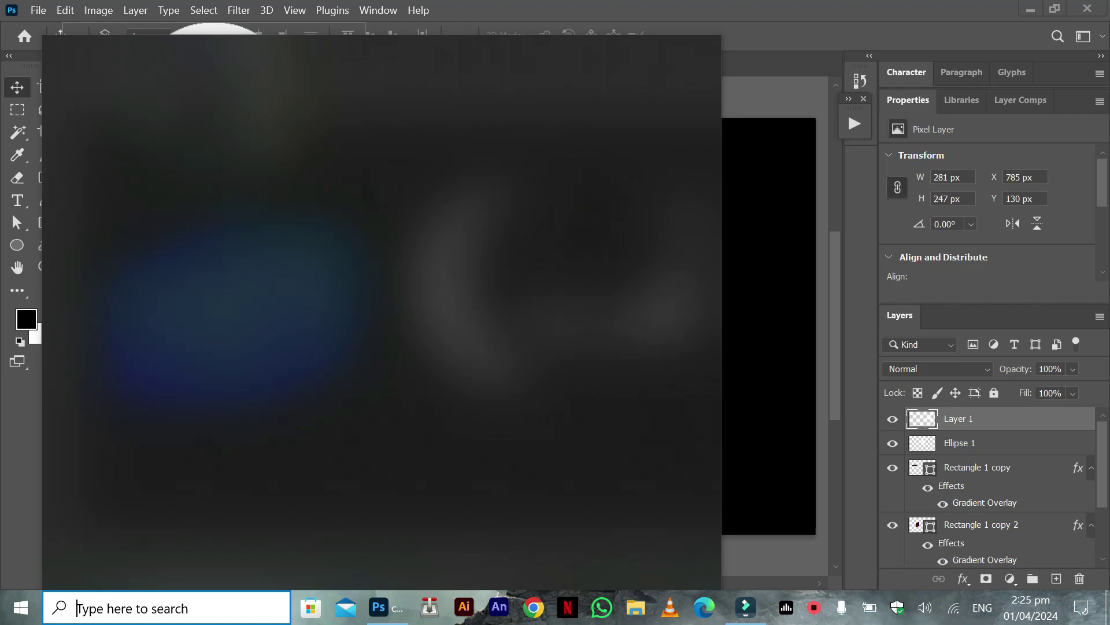
type("WHITE")
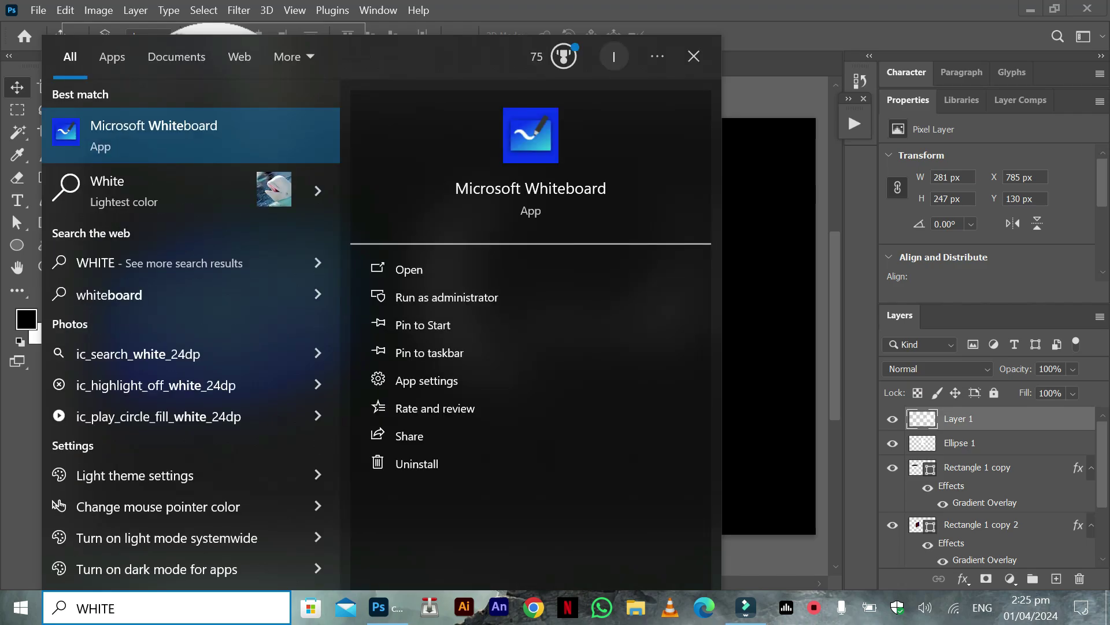
key("Escape")
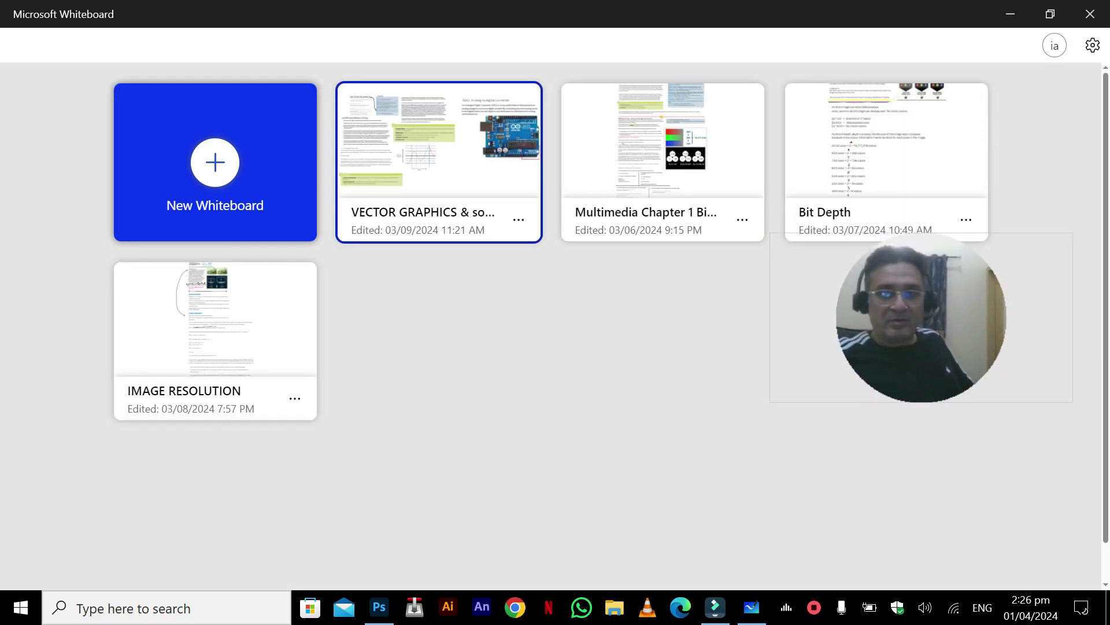
left_click(439, 162)
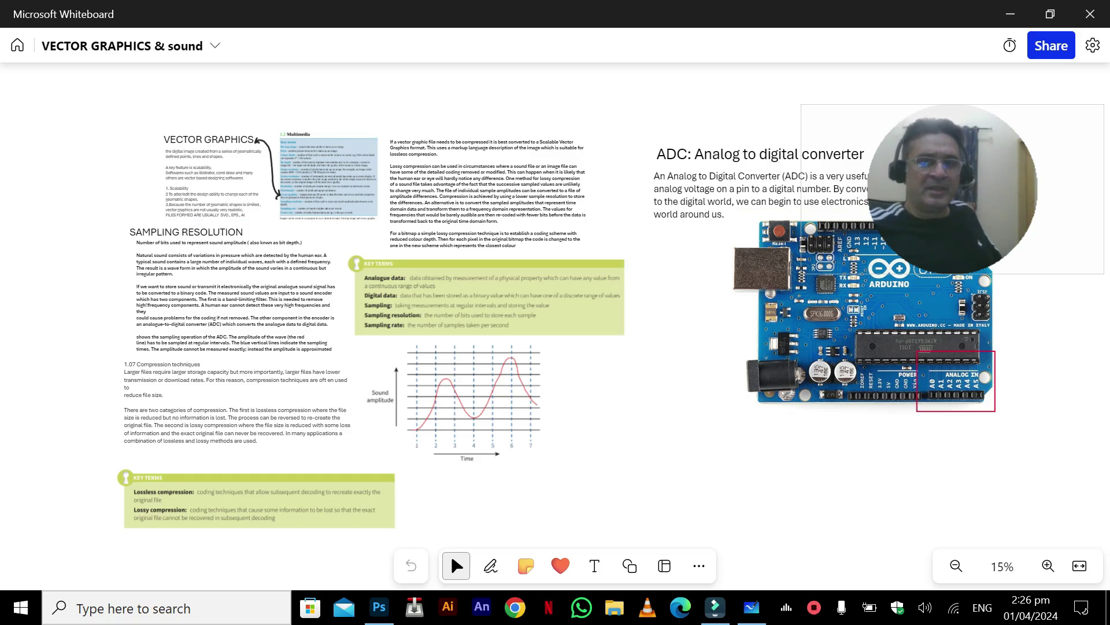
scroll(98, 141, "up", 5)
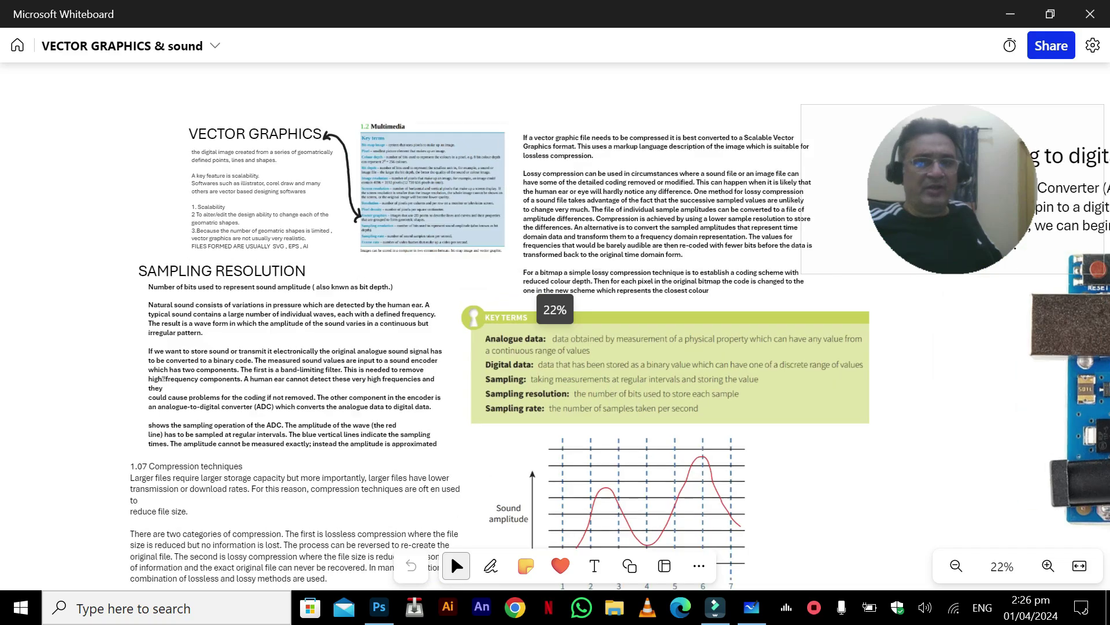
scroll(104, 140, "up", 5)
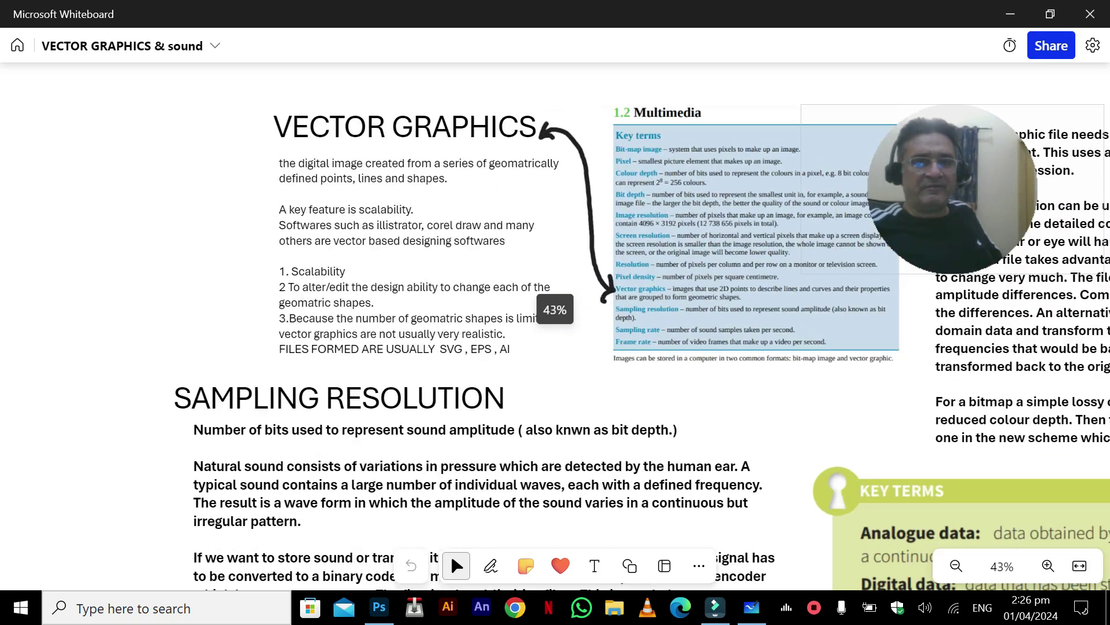
Examine the vector graphics notes on the definition, scalability, editing of geometric shapes, realism and usual file formats
scroll(107, 141, "up", 2)
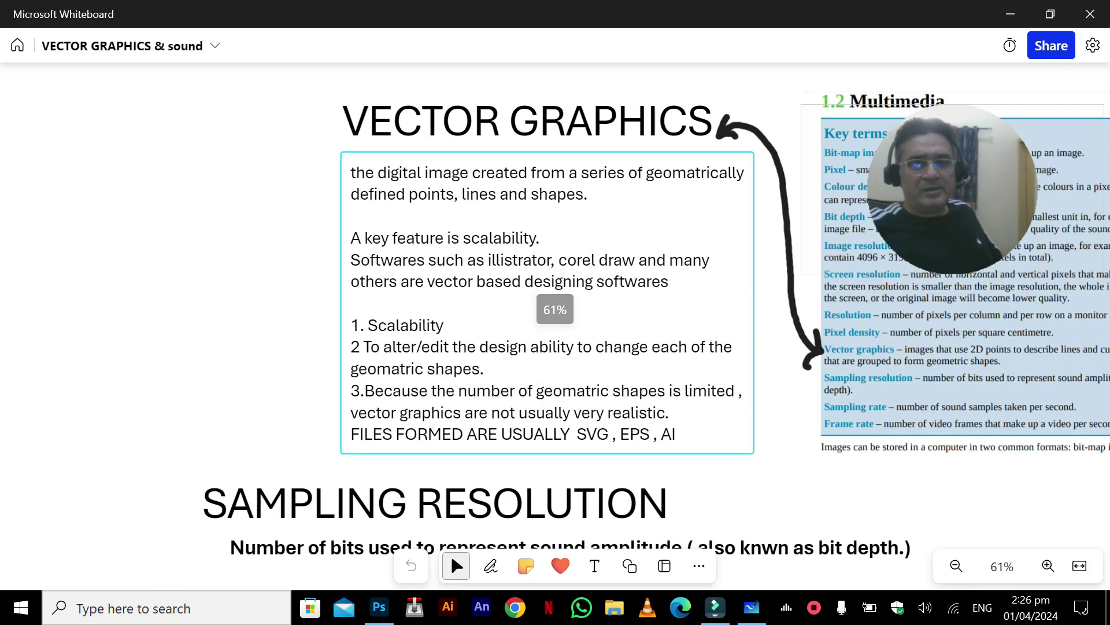
left_click(547, 303)
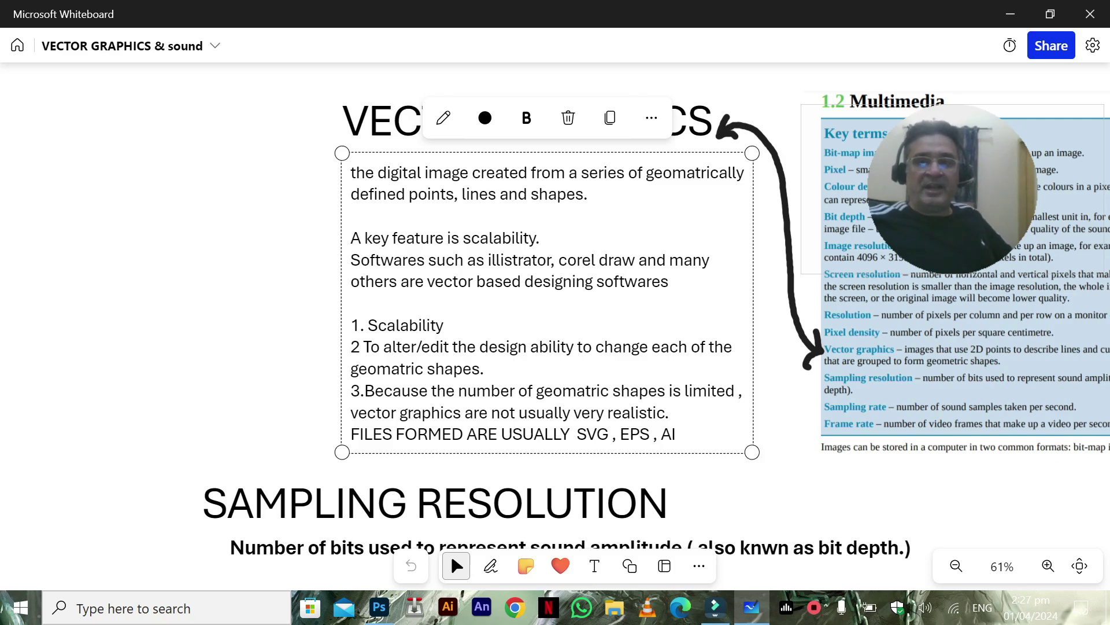
left_click_drag(752, 492, 710, 300)
left_click_drag(463, 312, 490, 311)
left_click_drag(729, 306, 663, 417)
left_click_drag(659, 323, 561, 418)
Examine the key terms in the 1.2 Multimedia excerpt, including the vector graphics definition linked by the arrow
left_click_drag(751, 492, 536, 529)
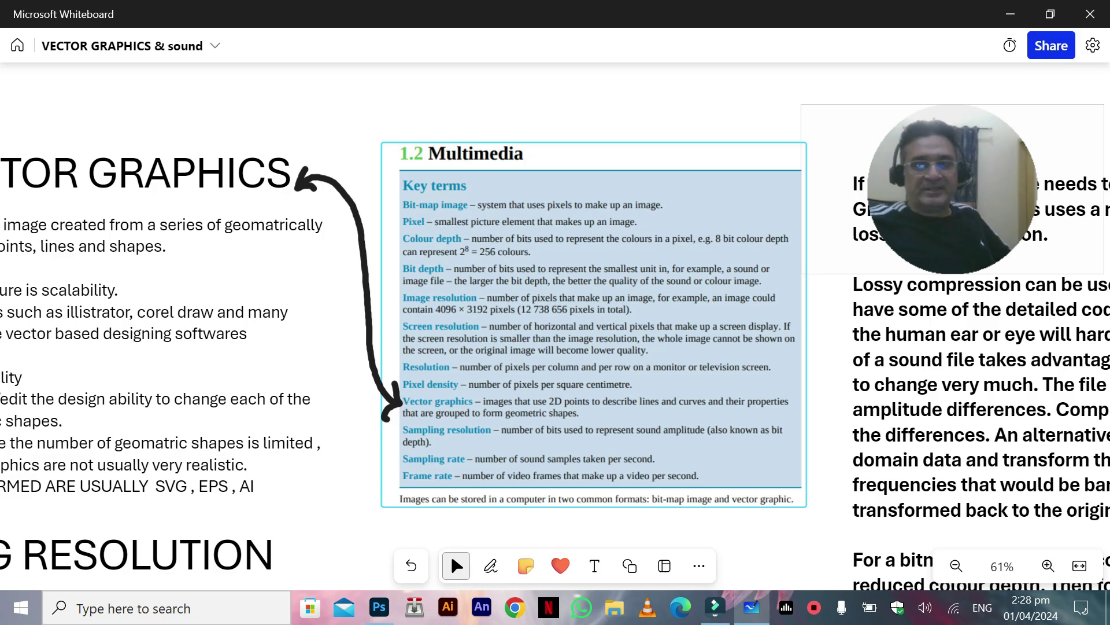
scroll(422, 225, "up", 6)
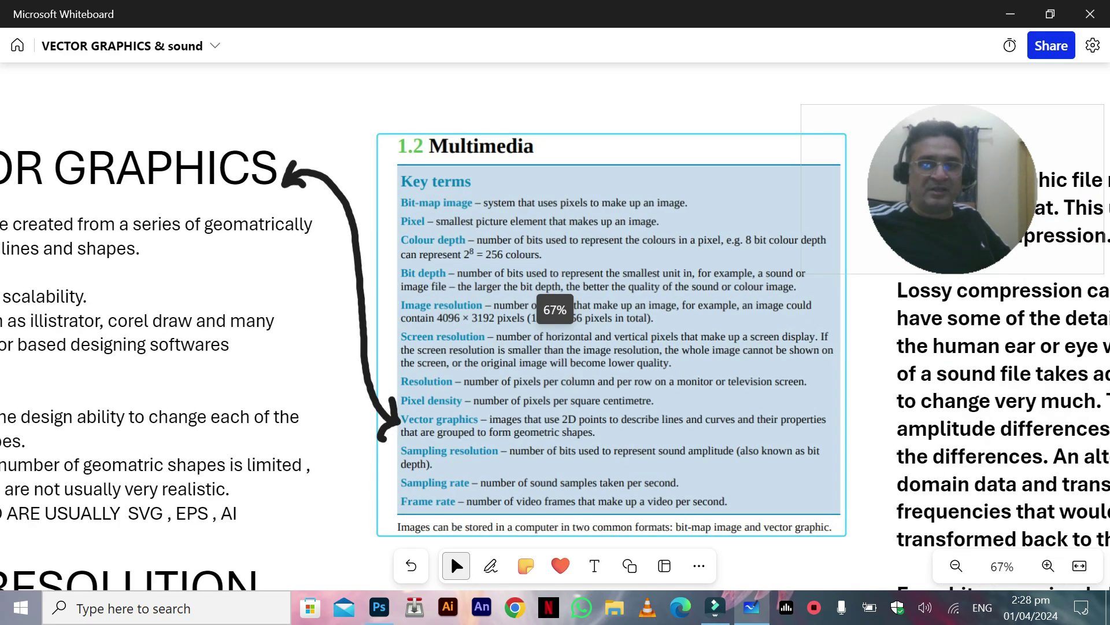
scroll(422, 226, "down", 5)
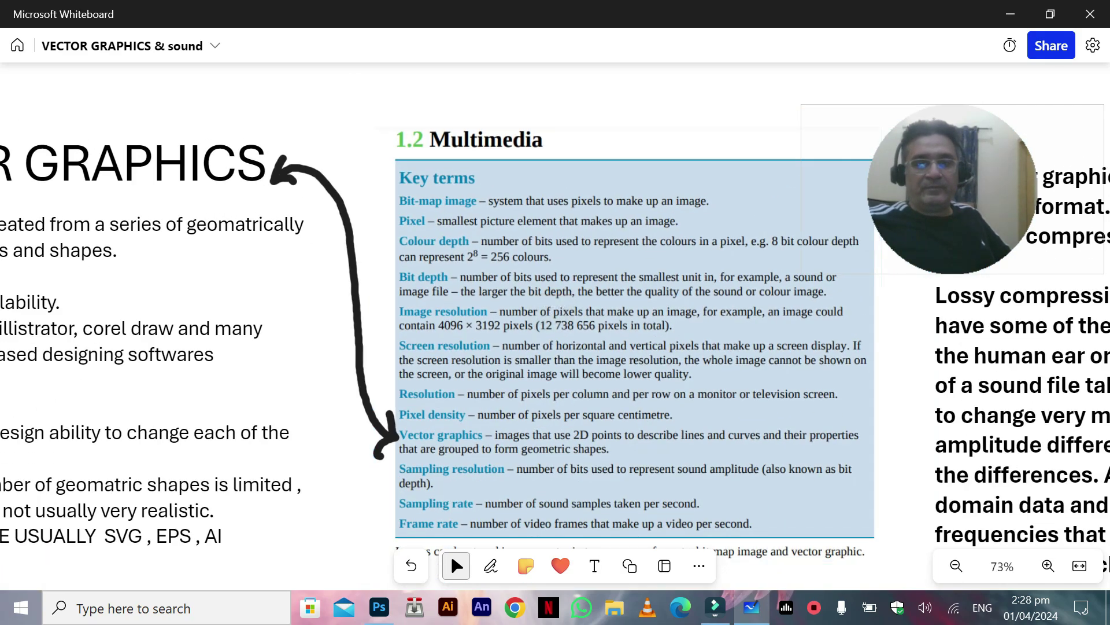
left_click_drag(422, 226, 399, 188)
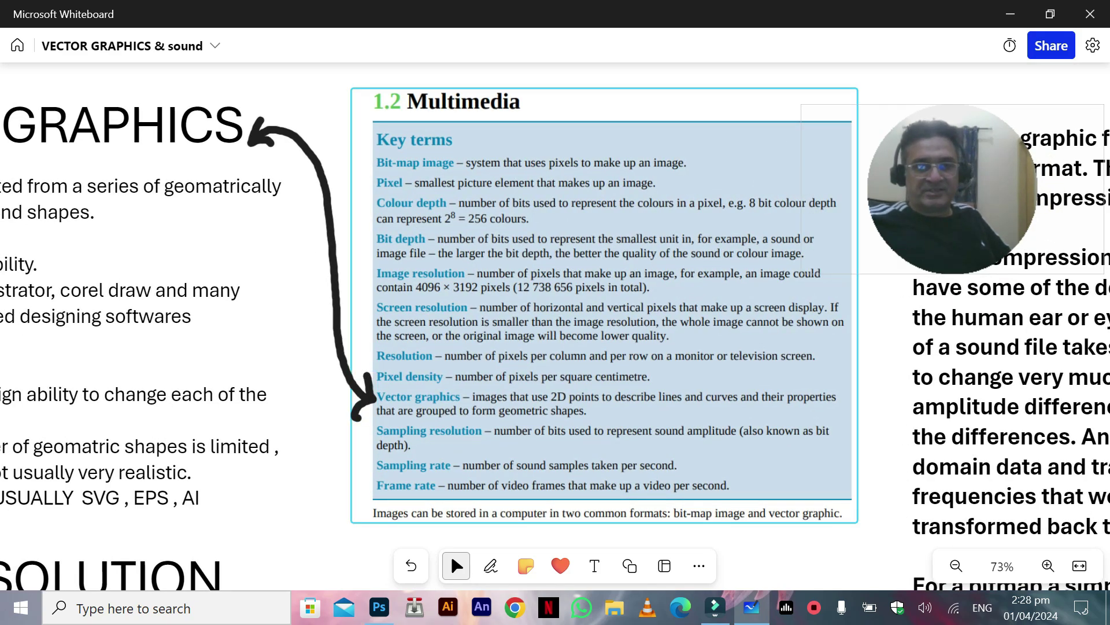
left_click_drag(312, 463, 284, 448)
scroll(555, 330, "left", 5)
scroll(555, 330, "up", 2)
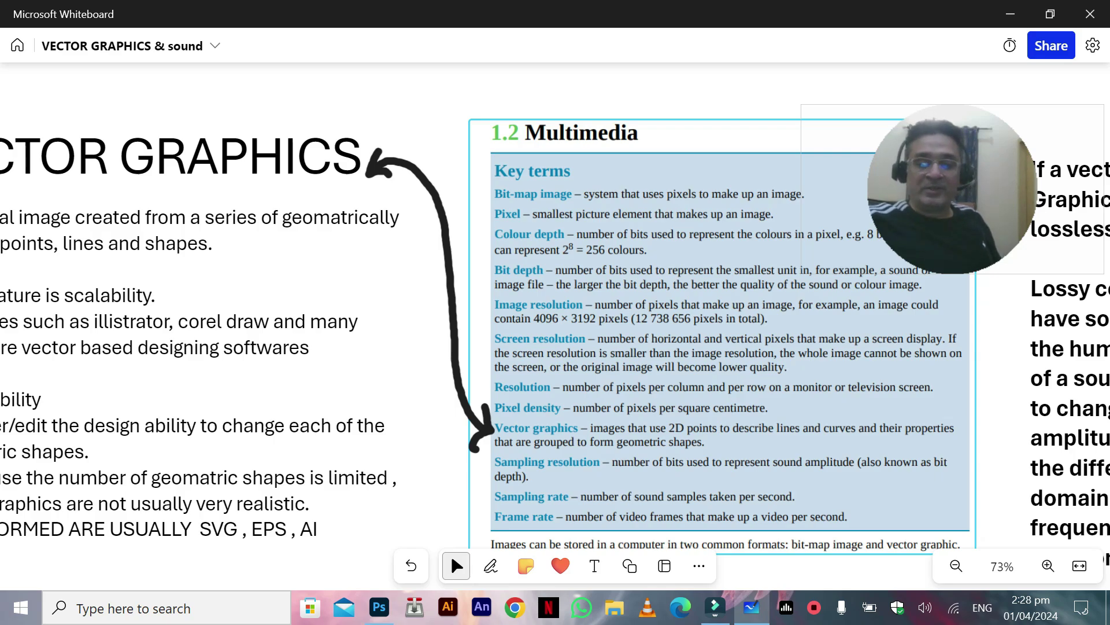
key("F9")
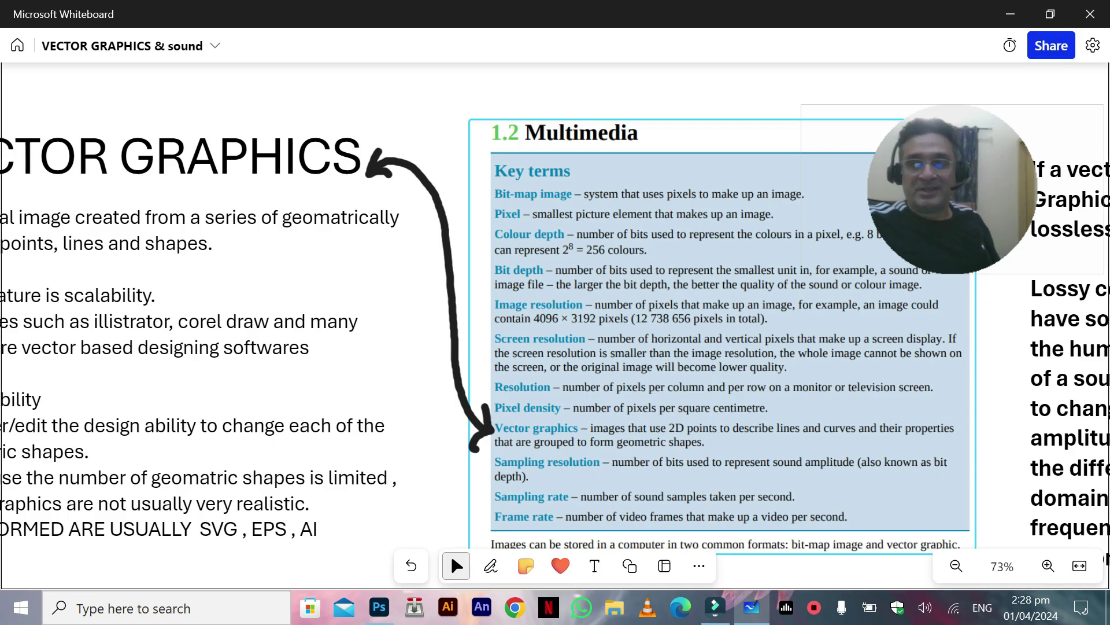